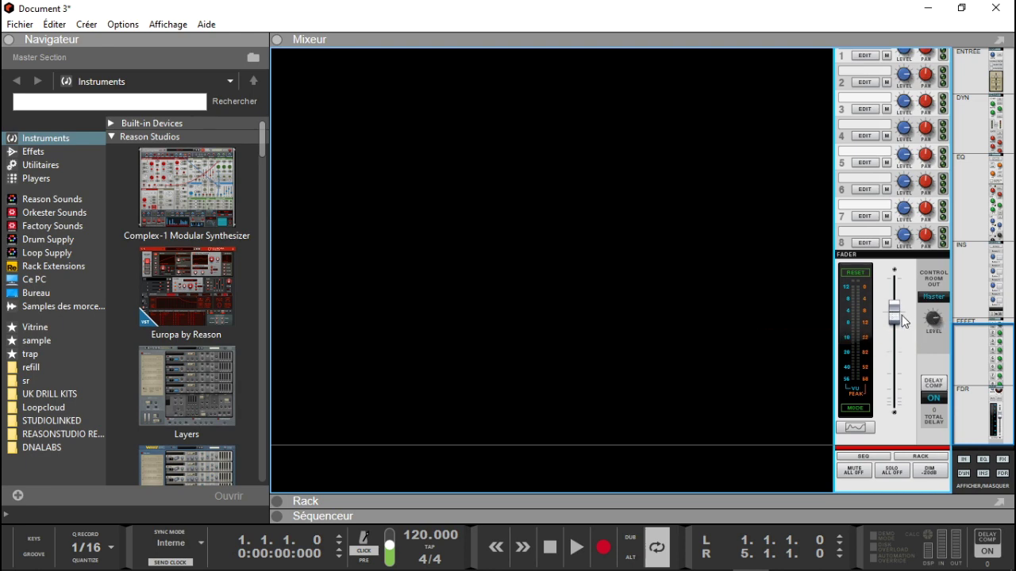
# Step: Reset the master control room level to 0 dB and switch from the mixer to the front of the rack
pyautogui.moveTo(933, 321)
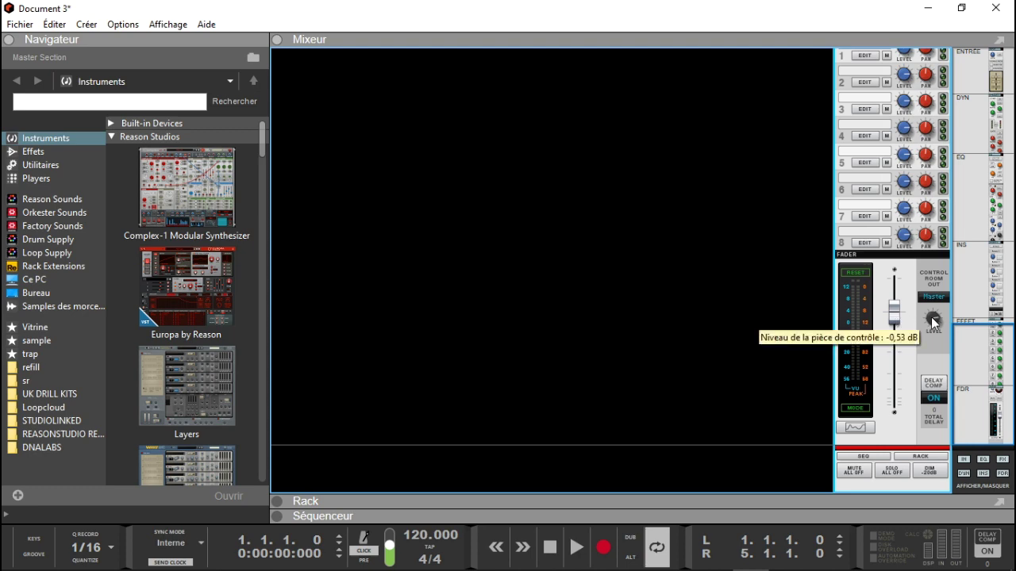
pyautogui.keyDown('ctrl'); pyautogui.click(934, 321); pyautogui.keyUp('ctrl')
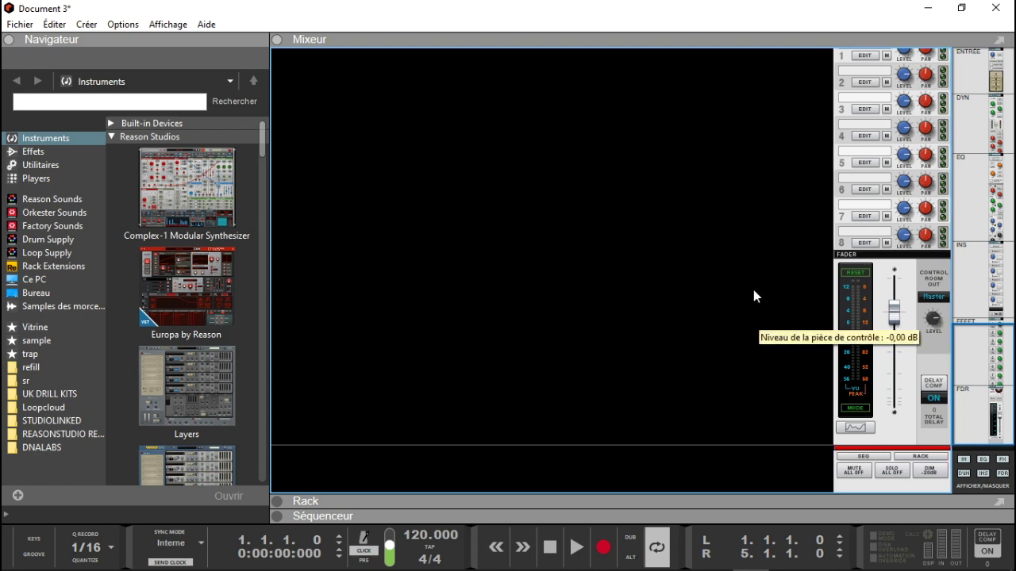
pyautogui.click(283, 40)
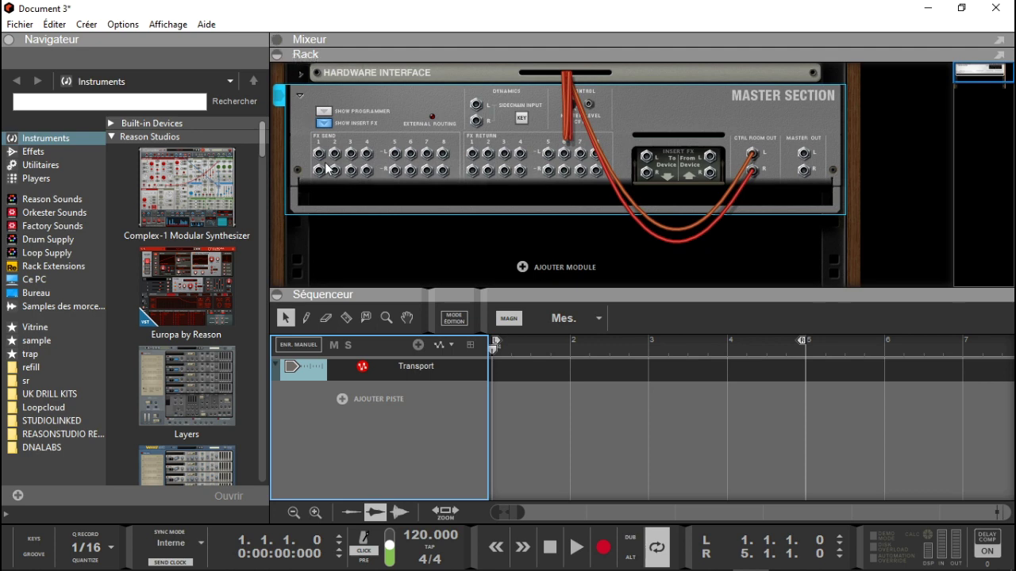
pyautogui.press('Tab')
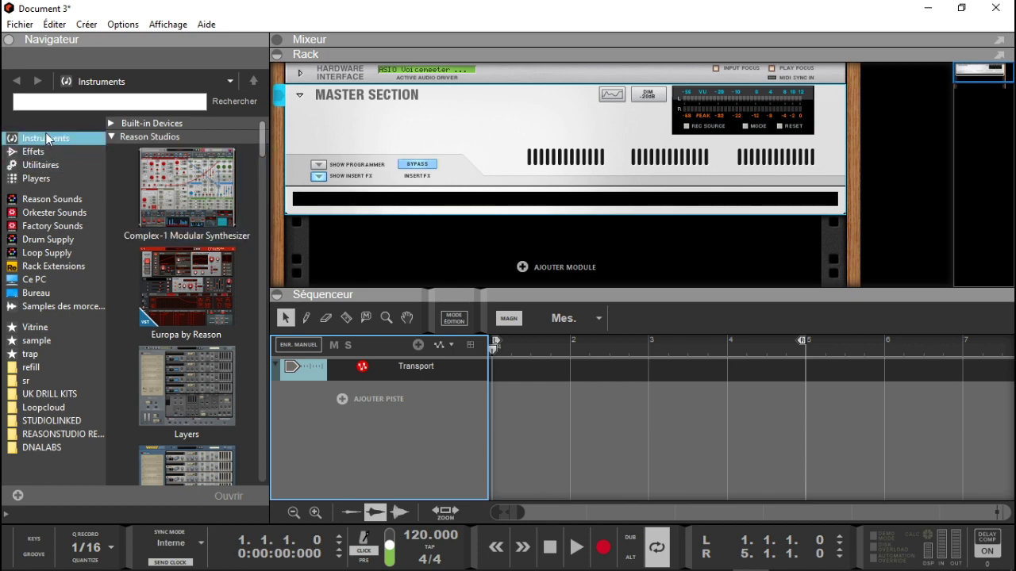
# Step: Insert the MClass Equalizer effect into the Master Section's insert FX area
pyautogui.click(37, 158)
pyautogui.moveTo(261, 151); pyautogui.dragTo(279, 201)
pyautogui.click(205, 238)
pyautogui.moveTo(204, 238); pyautogui.dragTo(461, 205)
# Step: Enable the equalizer's Lo Cut, Lo Shelf, Param 1, Param 2 and Hi Shelf bands
pyautogui.click(590, 192)
pyautogui.click(620, 193)
pyautogui.click(672, 193)
pyautogui.click(724, 193)
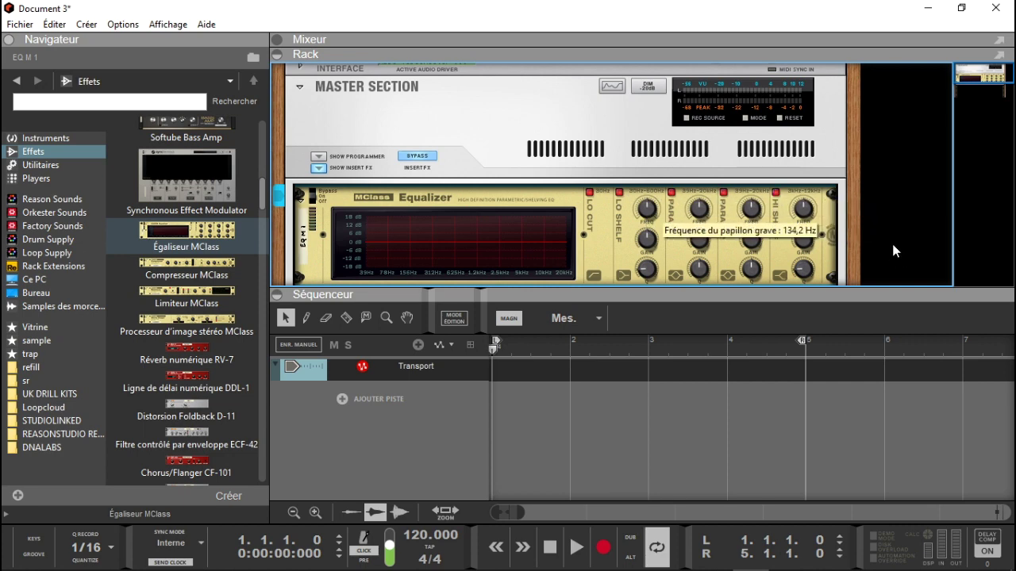
# Step: Add the MClass Maximizer below the equalizer and enable its 4 ms look ahead, Auto release and Soft Clip
pyautogui.moveTo(981, 78); pyautogui.dragTo(982, 89)
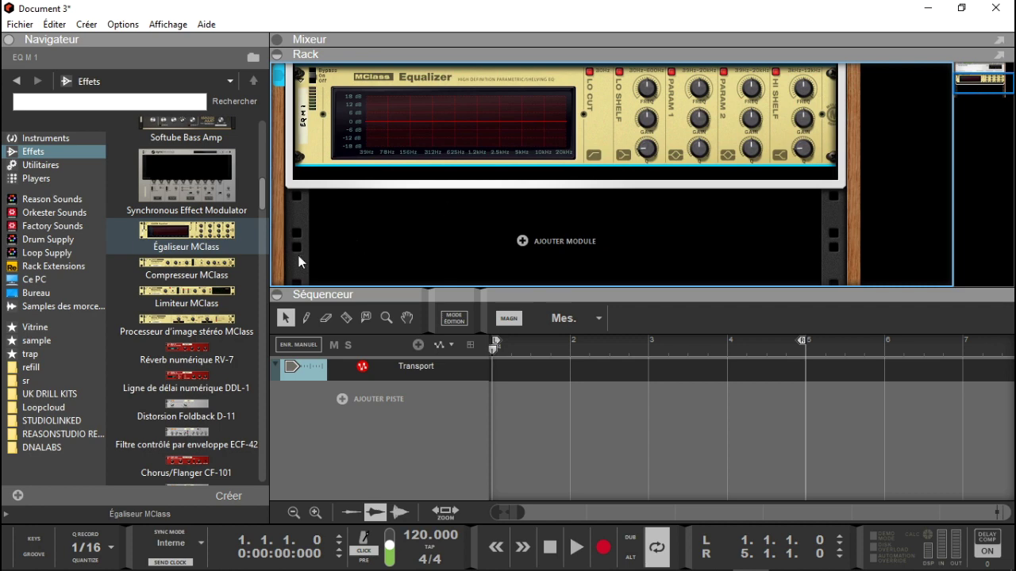
pyautogui.click(195, 302)
pyautogui.moveTo(195, 302); pyautogui.dragTo(463, 189)
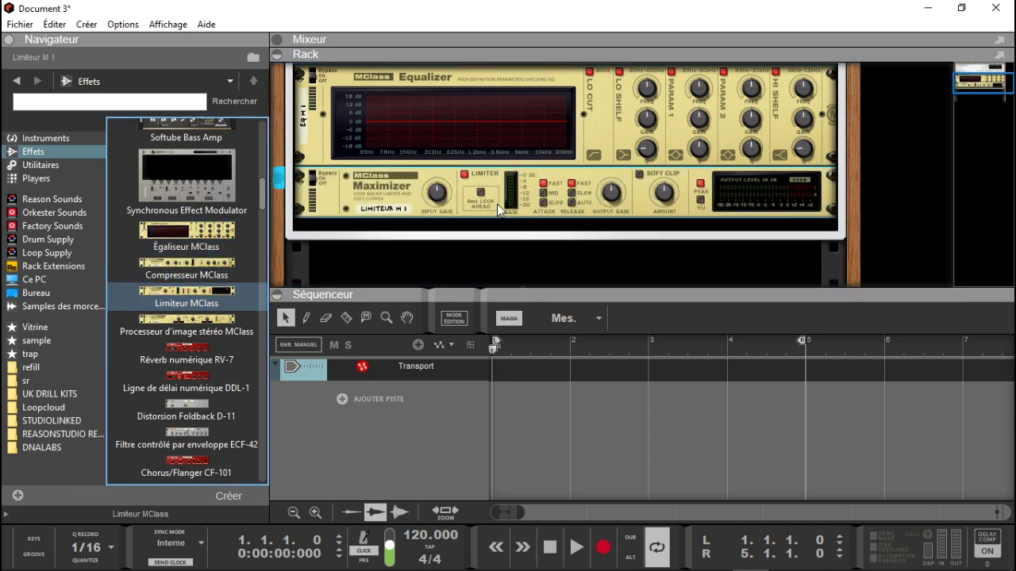
pyautogui.click(639, 176)
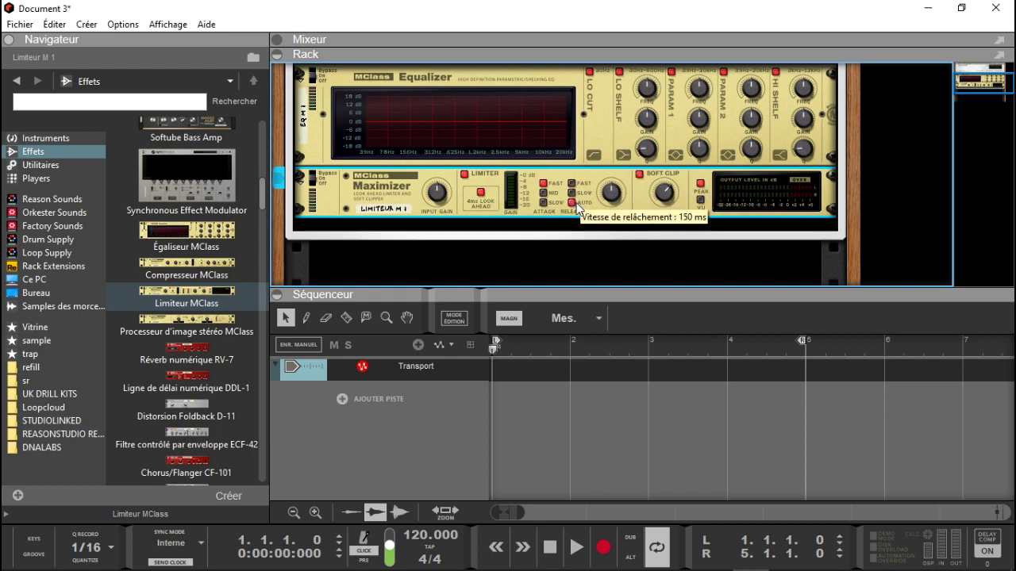
# Step: Insert the MClass Stereo Imager between the equalizer and maximizer, with a narrower low band, lower crossover frequency and wider high band
pyautogui.click(223, 289)
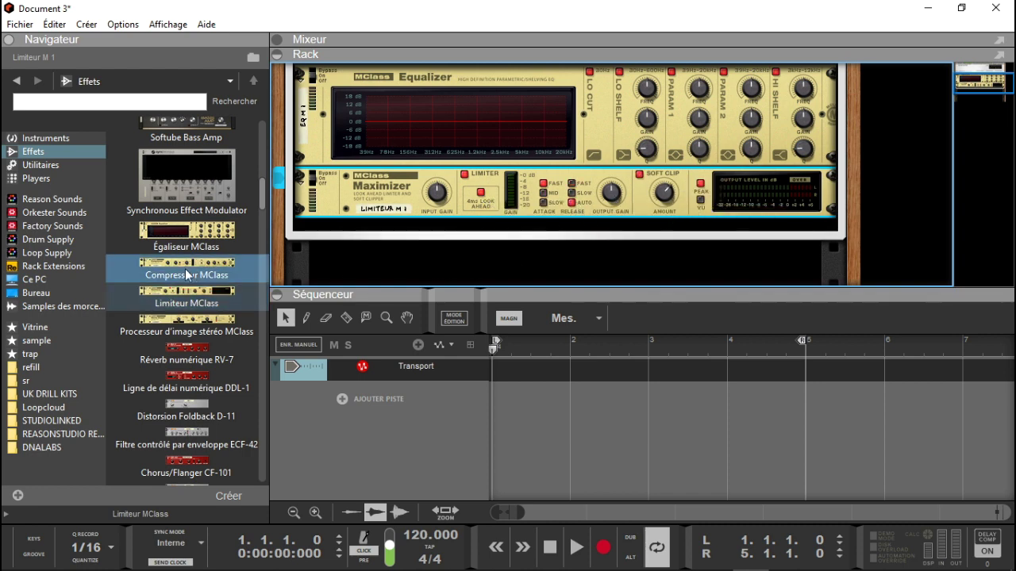
pyautogui.moveTo(190, 335); pyautogui.dragTo(502, 171)
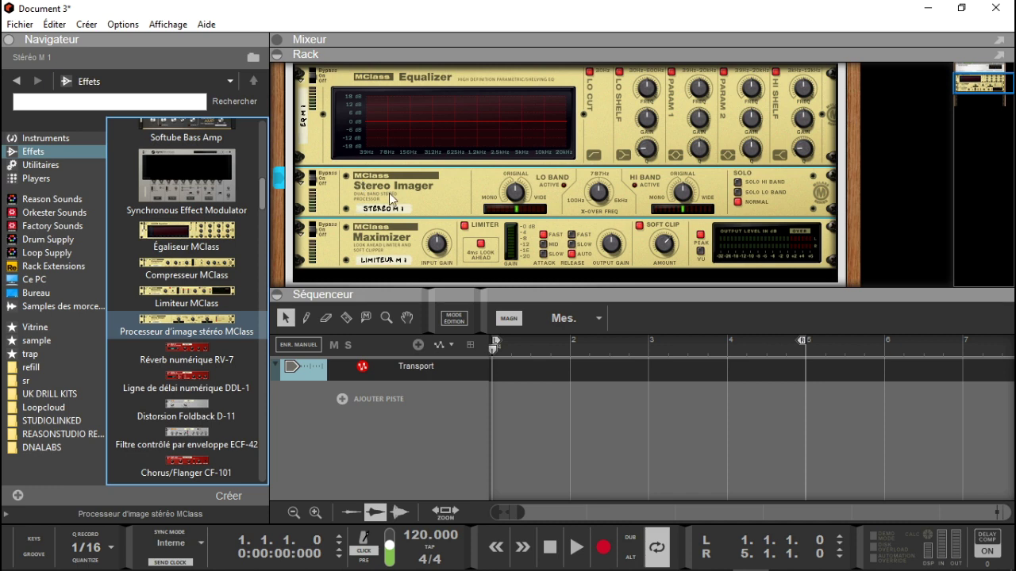
pyautogui.moveTo(517, 190)
pyautogui.mouseDown()
pyautogui.moveTo(515, 214)
pyautogui.moveTo(518, 193)
pyautogui.mouseUp()
pyautogui.moveTo(597, 189); pyautogui.dragTo(599, 200)
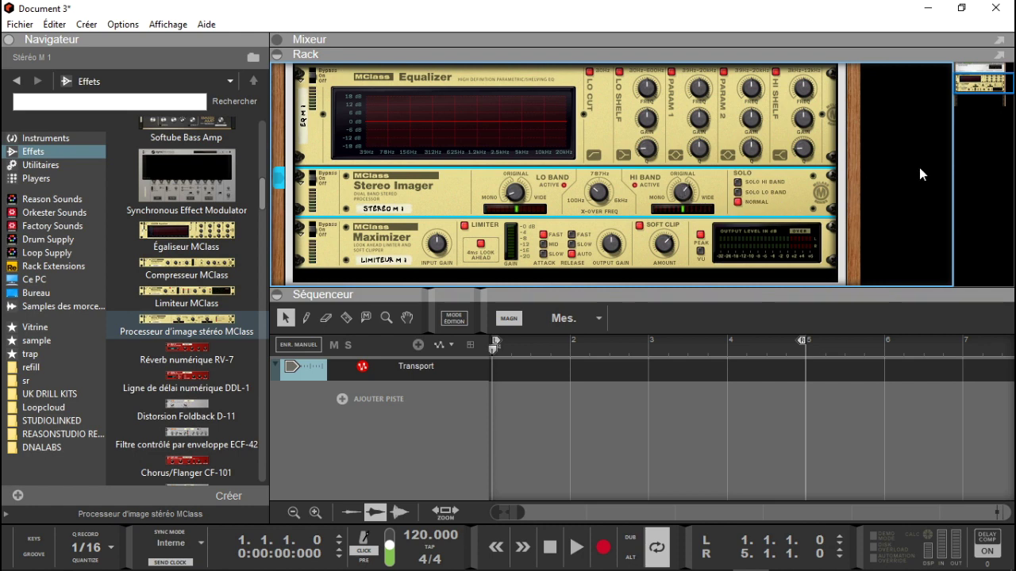
# Step: Add an Umpf Retro Beats drum instrument to the empty rack space below the Master Section
pyautogui.moveTo(974, 86); pyautogui.dragTo(968, 77)
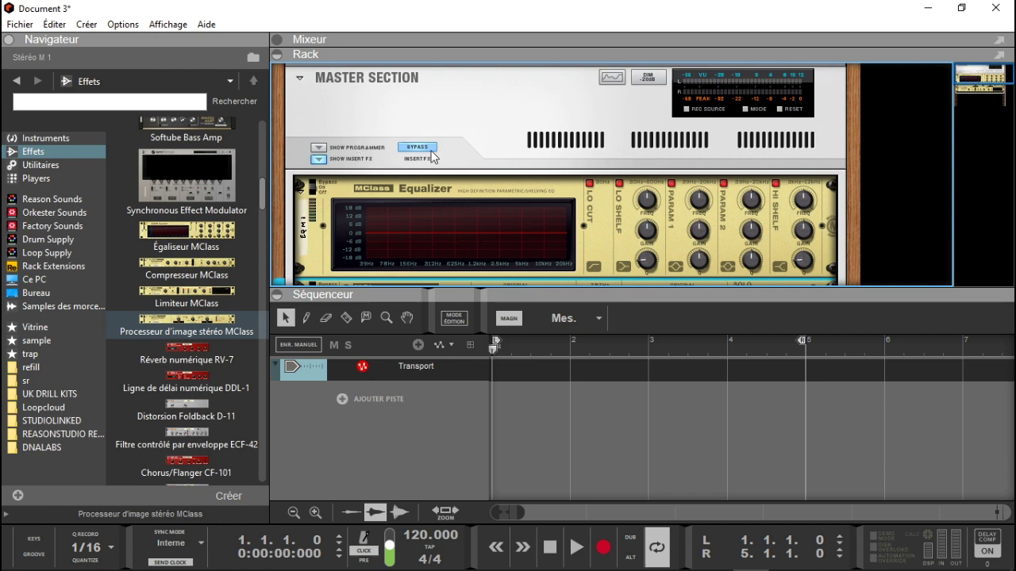
pyautogui.moveTo(965, 82); pyautogui.dragTo(967, 97)
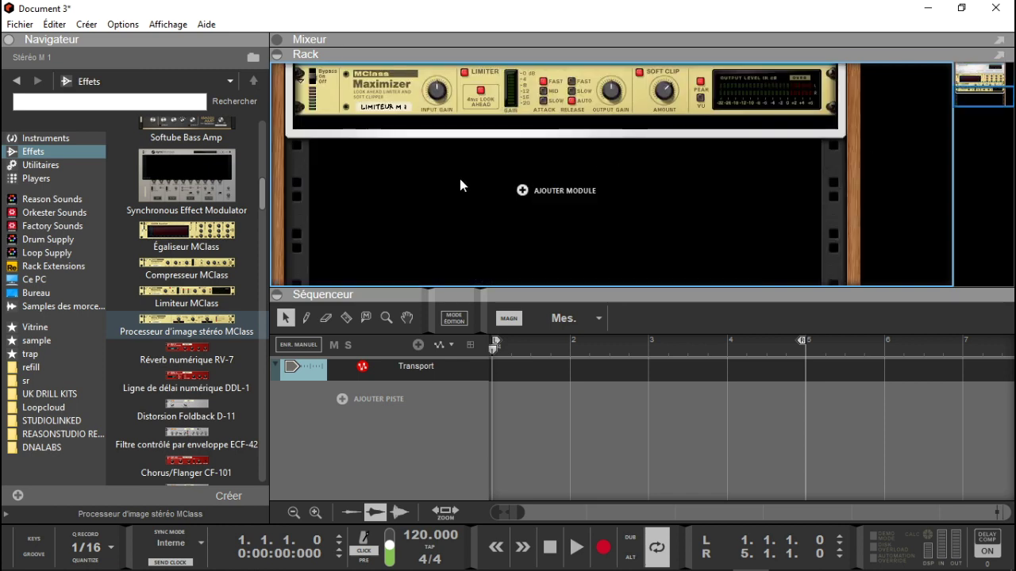
pyautogui.click(45, 138)
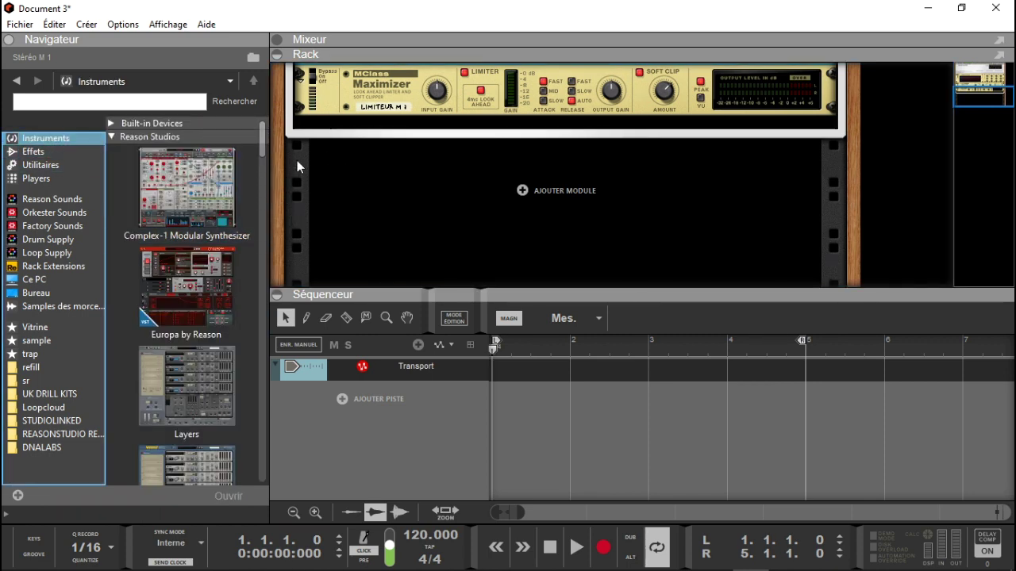
pyautogui.moveTo(263, 154); pyautogui.dragTo(287, 221)
pyautogui.moveTo(199, 304); pyautogui.dragTo(446, 184)
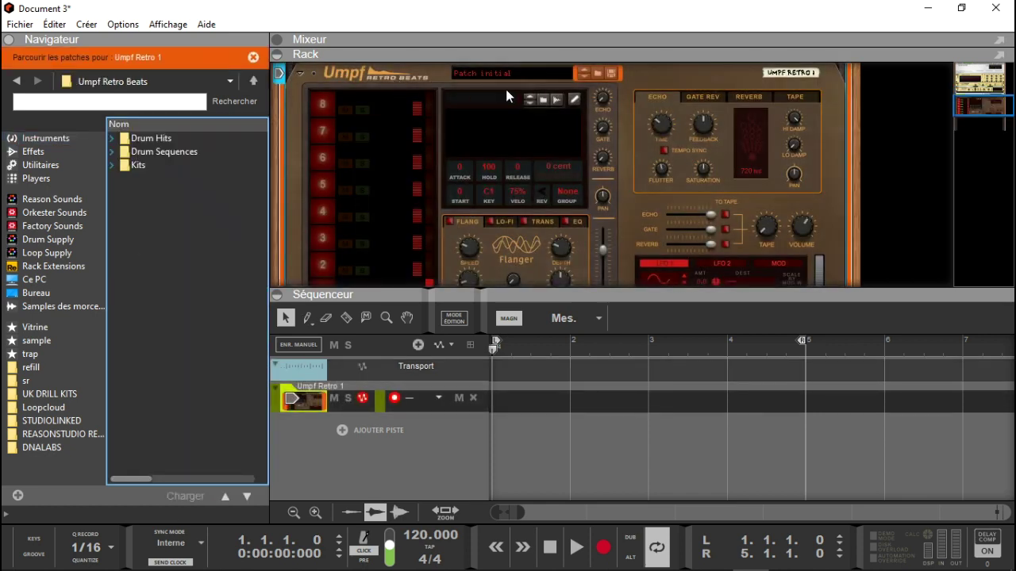
# Step: On the rear of Umpf Retro Beats, move both mix channel cables from Main Output to the left and right jacks of separate output 1
pyautogui.click(277, 295)
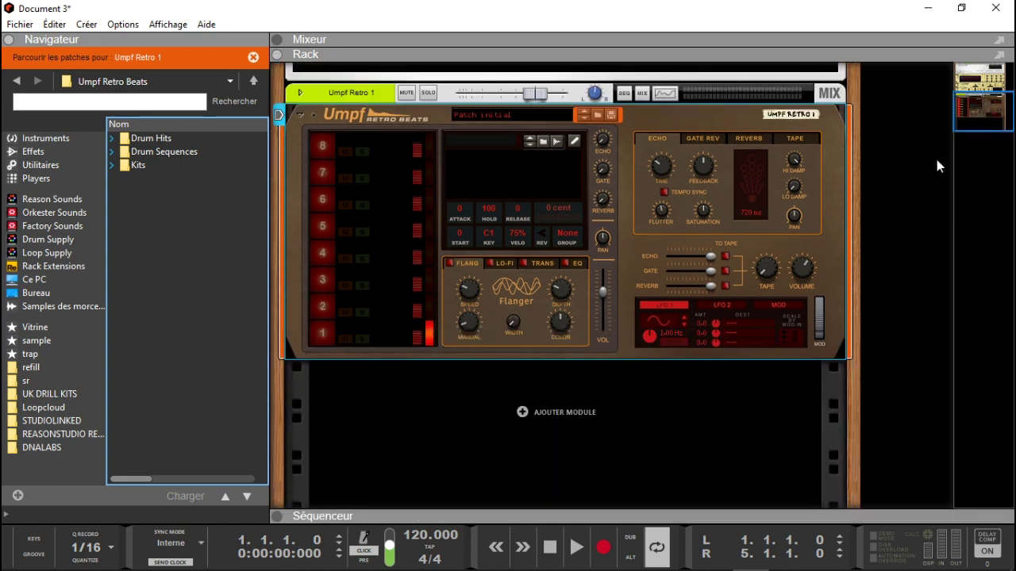
pyautogui.press('Tab')
pyautogui.moveTo(564, 91); pyautogui.dragTo(531, 311)
pyautogui.moveTo(764, 308); pyautogui.dragTo(376, 289)
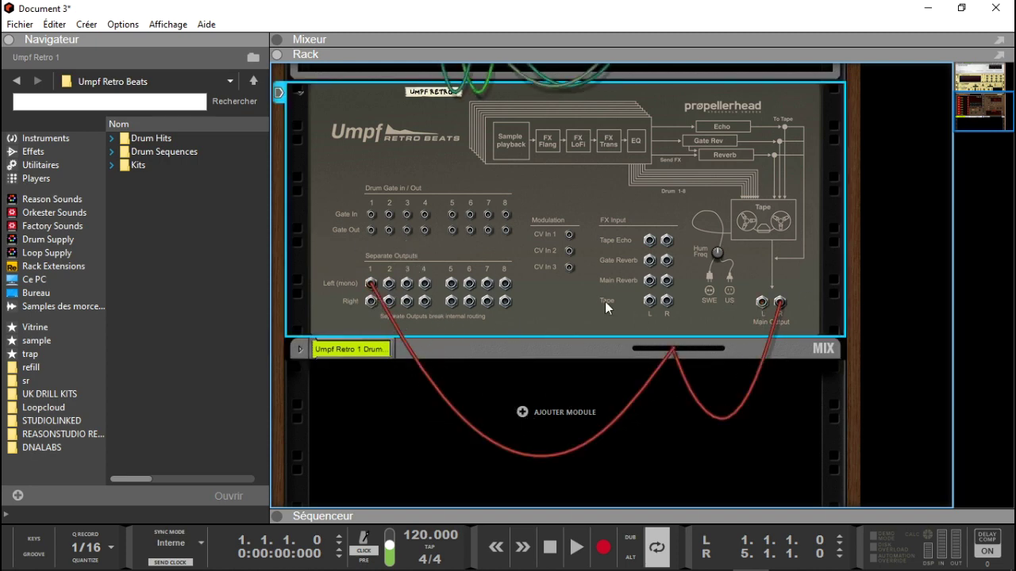
pyautogui.moveTo(780, 304); pyautogui.dragTo(371, 301)
pyautogui.rightClick(354, 401)
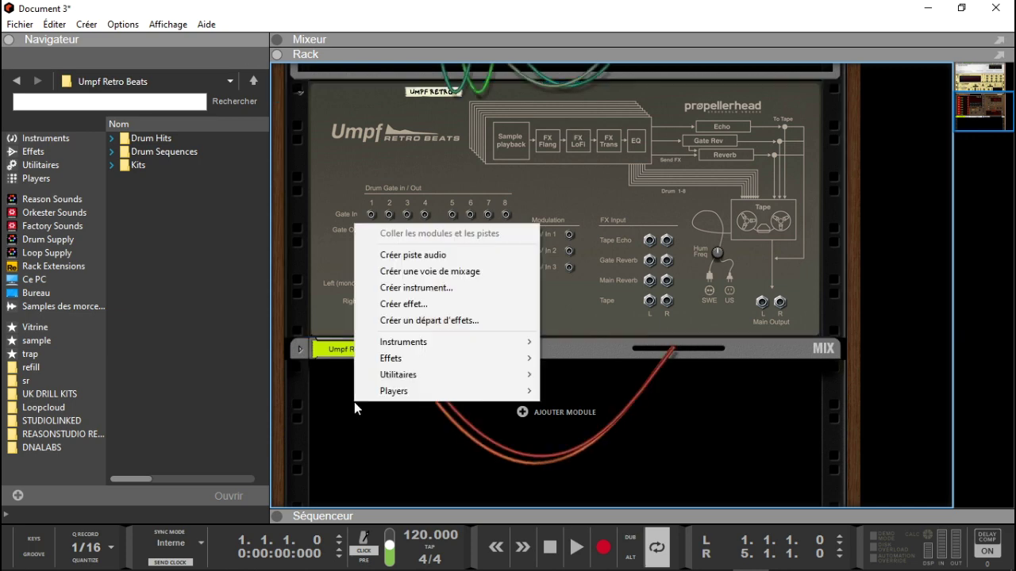
pyautogui.press('Escape')
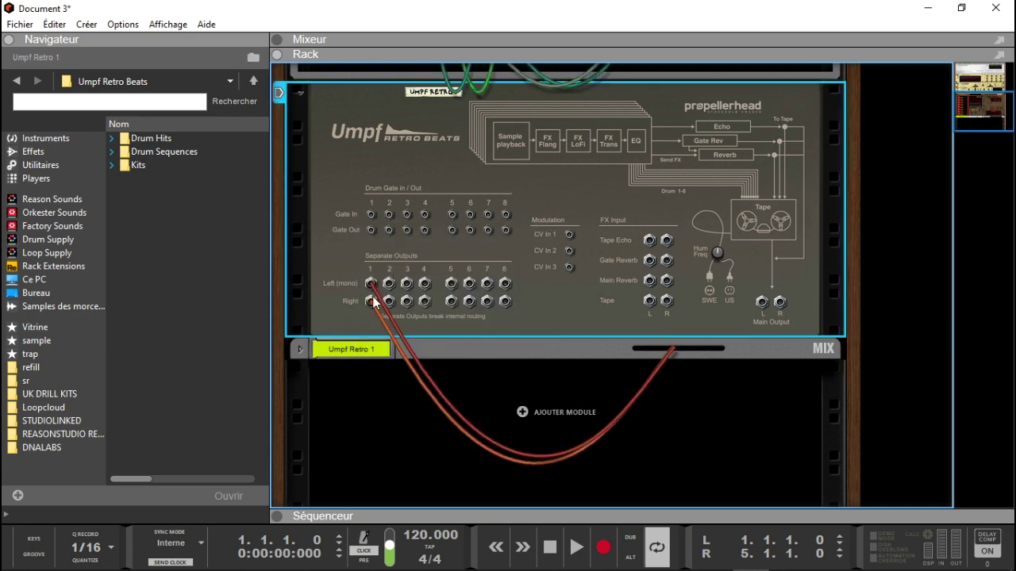
# Step: Route each of Umpf Retro Beats' separate outputs 2 to 8 to its own new mix channel
pyautogui.rightClick(390, 284)
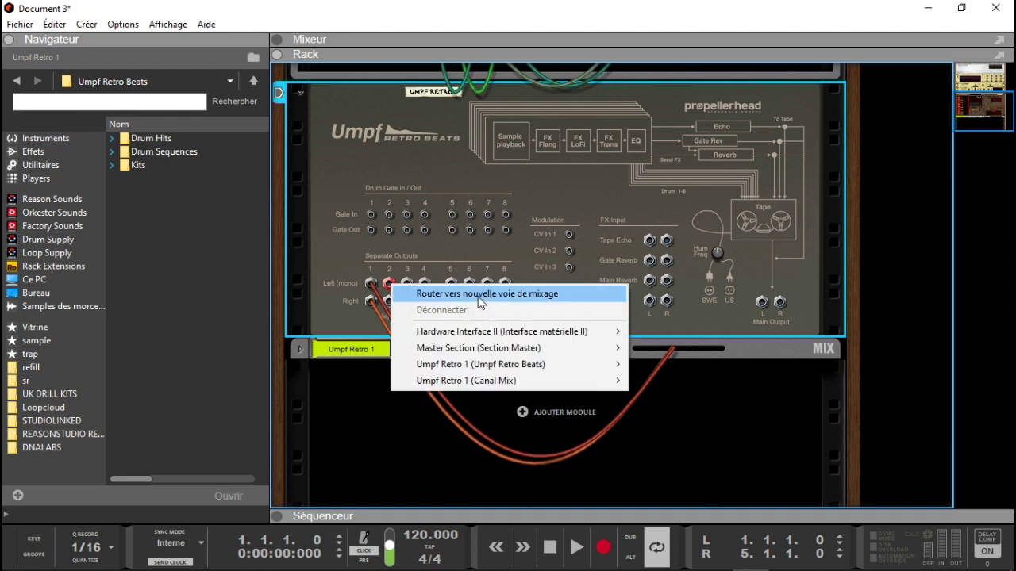
pyautogui.click(444, 294)
pyautogui.rightClick(409, 285)
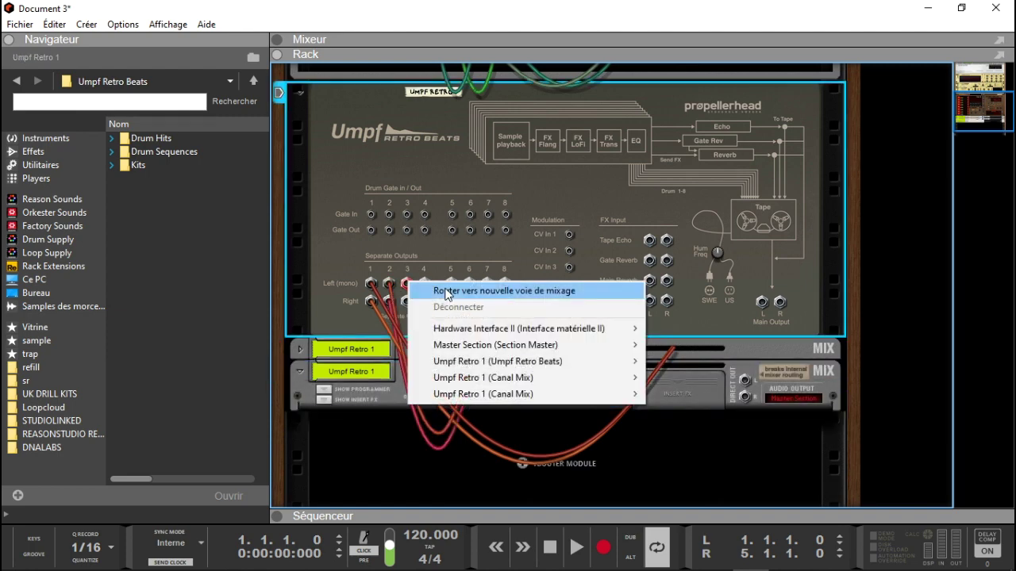
pyautogui.click(445, 290)
pyautogui.rightClick(426, 284)
pyautogui.click(446, 290)
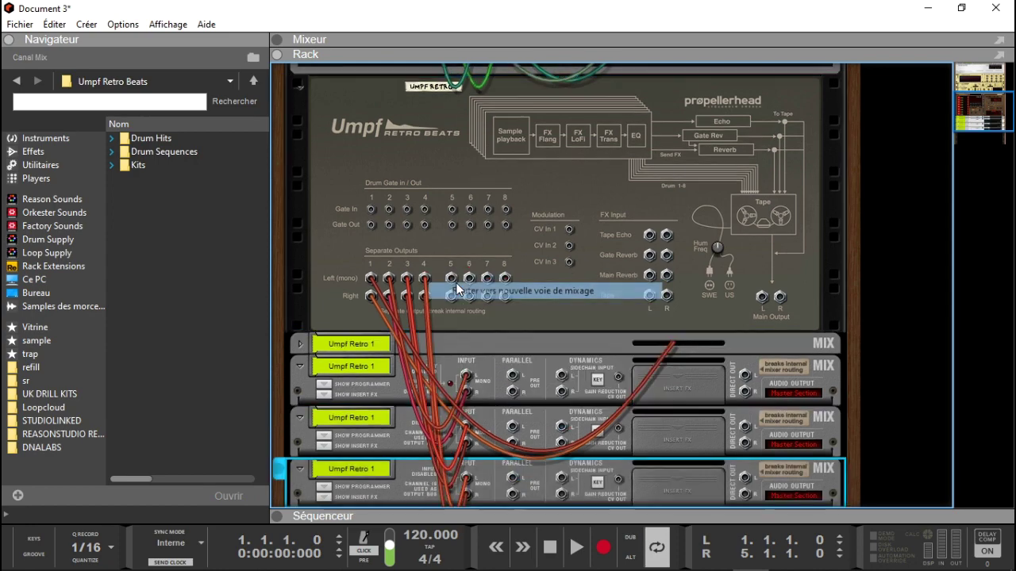
pyautogui.rightClick(450, 279)
pyautogui.click(471, 287)
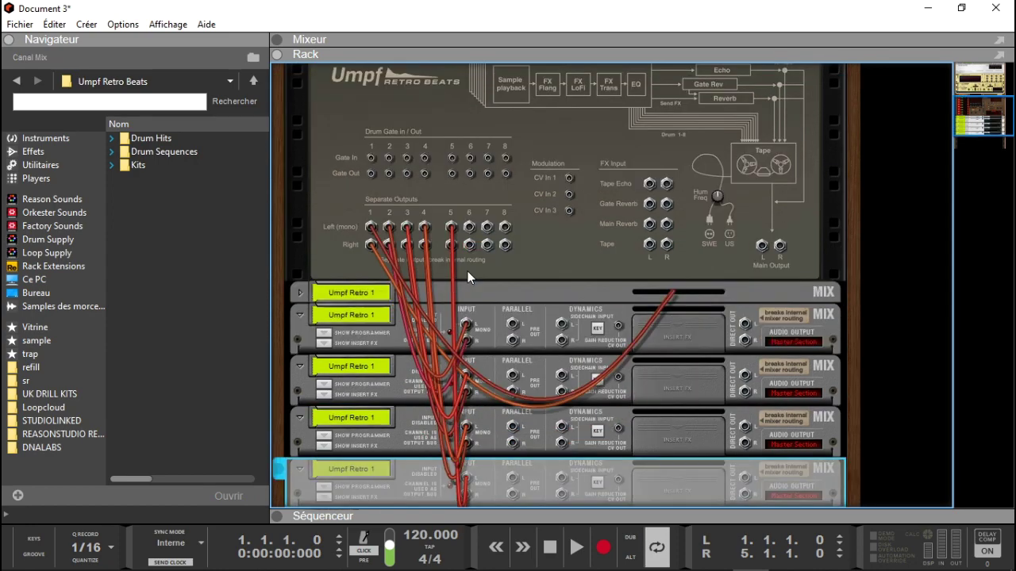
pyautogui.rightClick(469, 226)
pyautogui.click(500, 232)
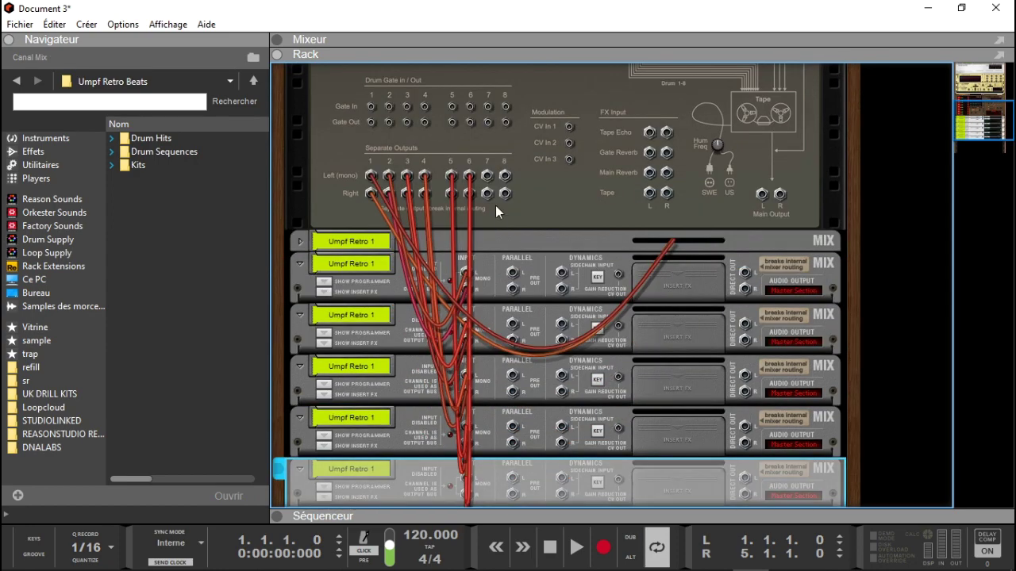
pyautogui.rightClick(487, 179)
pyautogui.click(516, 186)
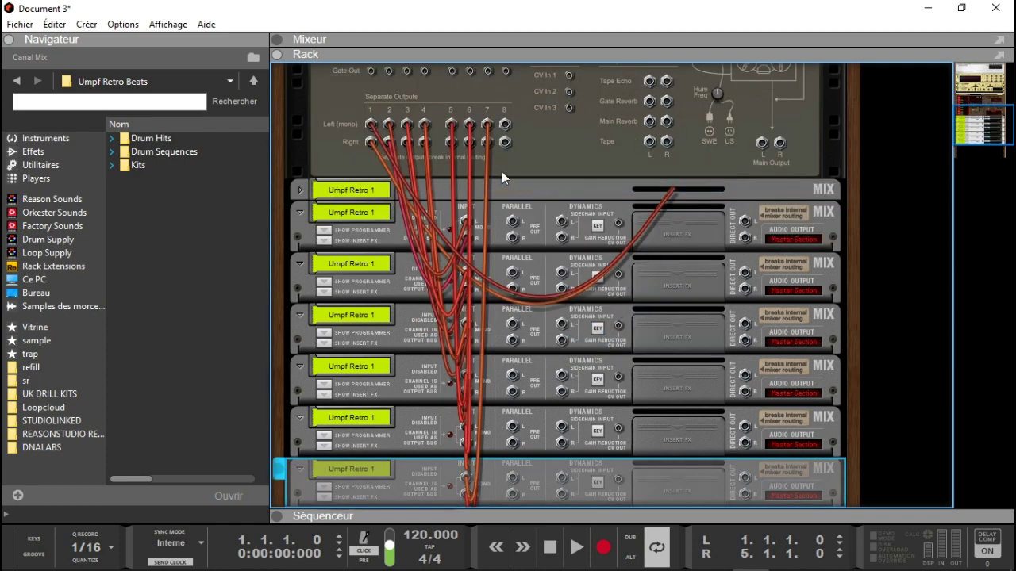
pyautogui.rightClick(505, 129)
pyautogui.click(518, 131)
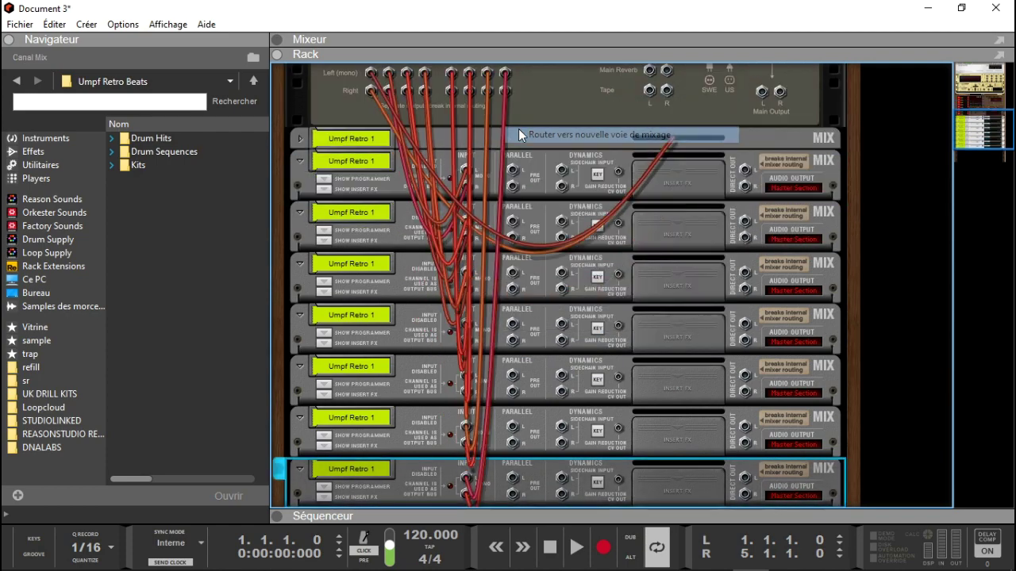
# Step: Return to the front of the rack and fold all eight Umpf Retro mix channels
pyautogui.press('Tab')
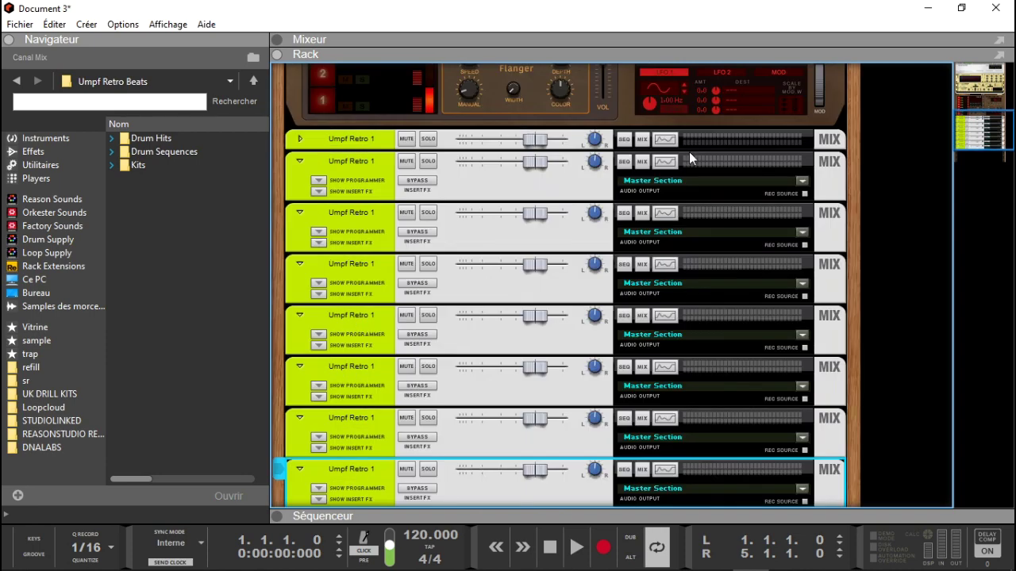
pyautogui.click(297, 139)
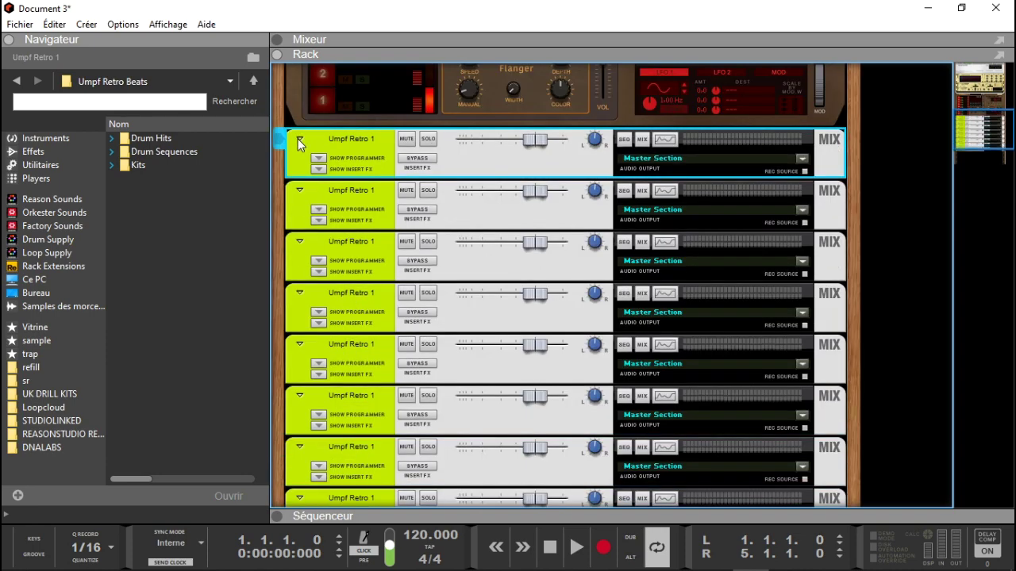
pyautogui.click(299, 161)
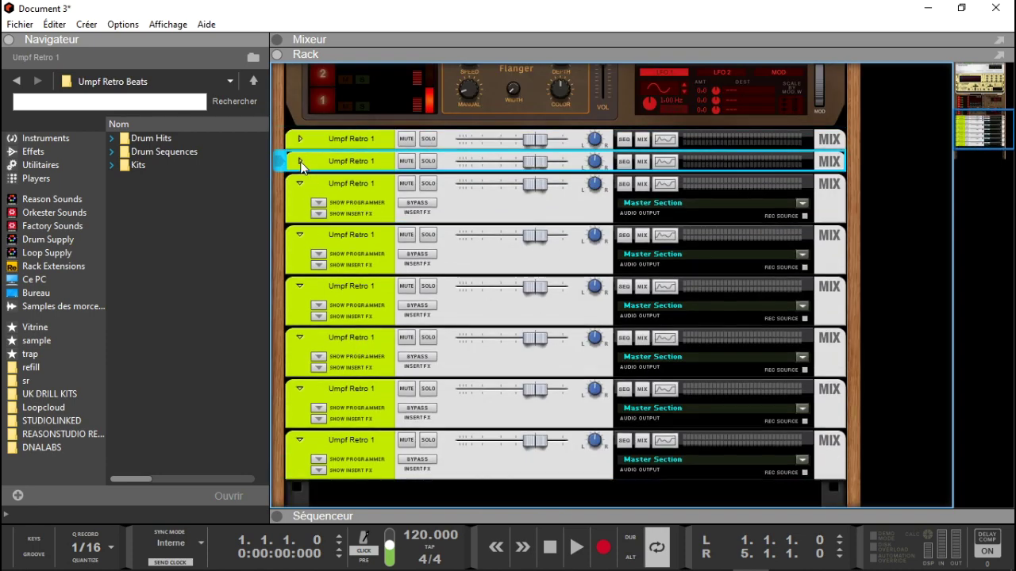
pyautogui.click(302, 184)
pyautogui.click(301, 206)
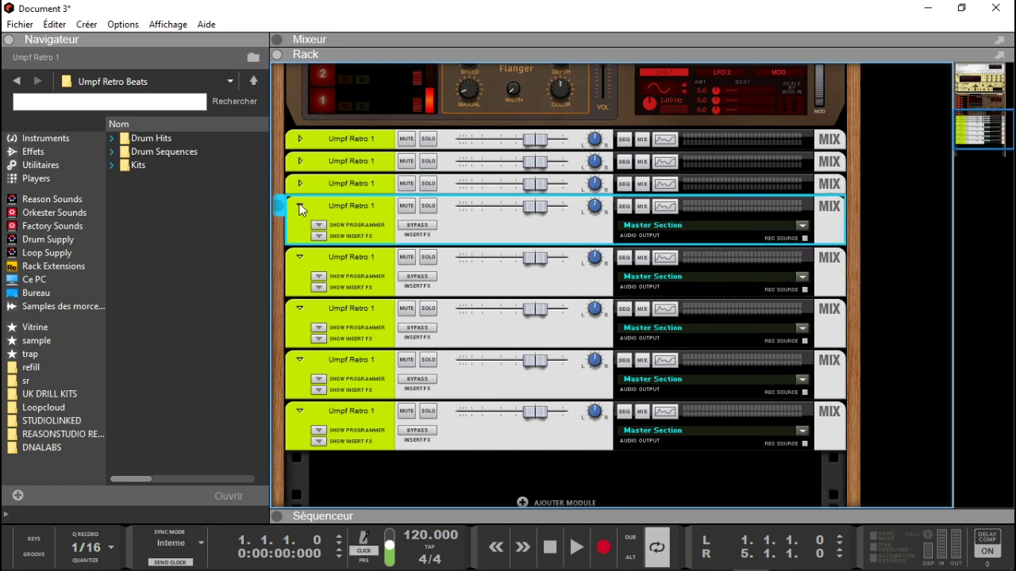
pyautogui.click(301, 229)
pyautogui.click(300, 251)
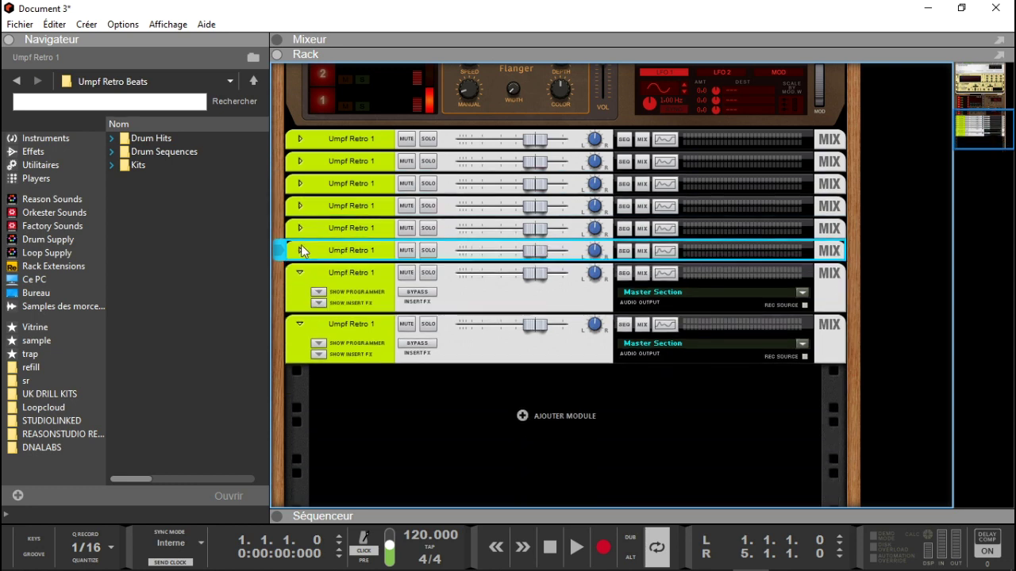
pyautogui.click(300, 272)
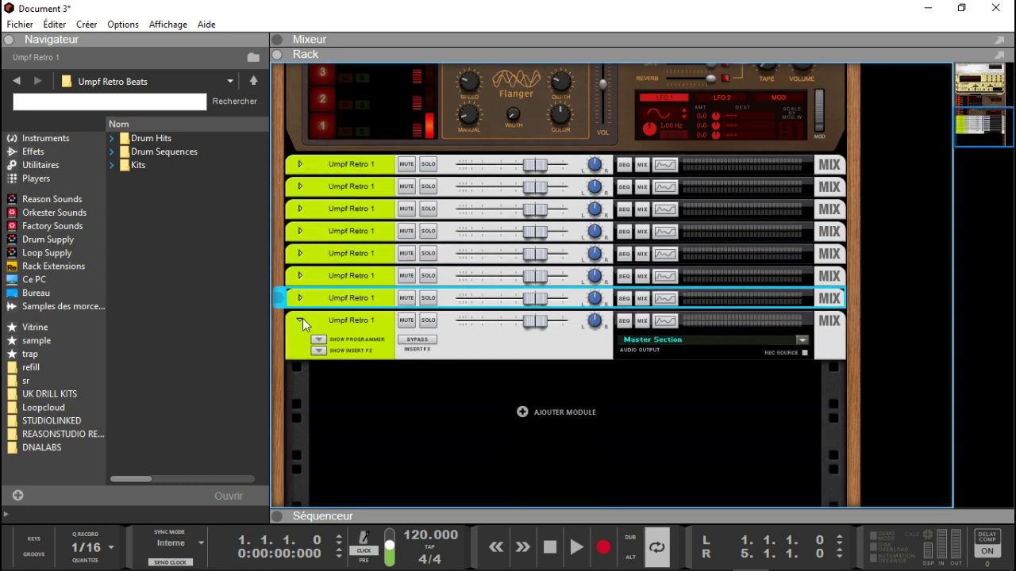
pyautogui.click(301, 320)
# Step: Rename the first Umpf Retro mix channel as KICK
pyautogui.doubleClick(349, 194)
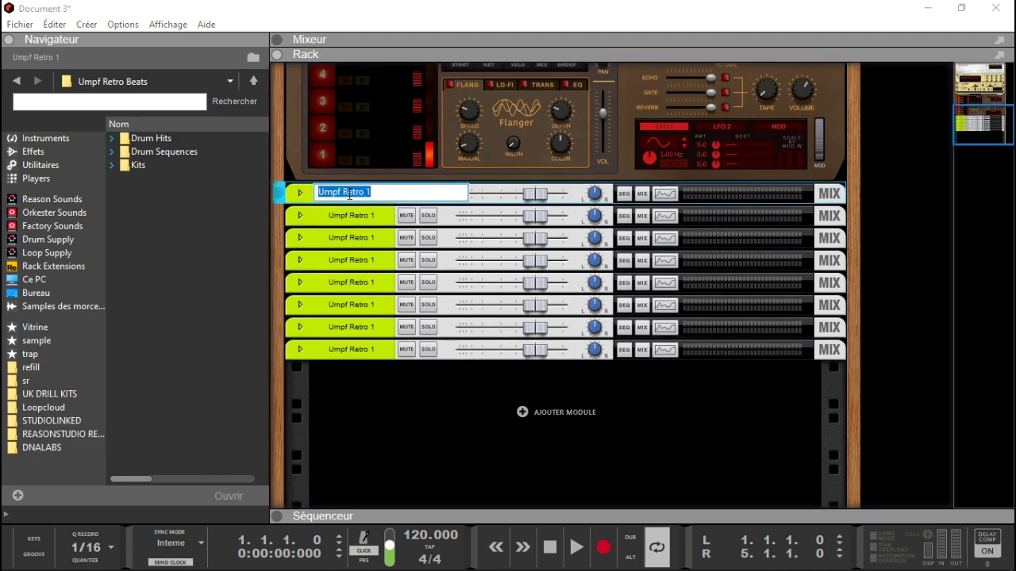
pyautogui.write('KICK')
pyautogui.press('Return')
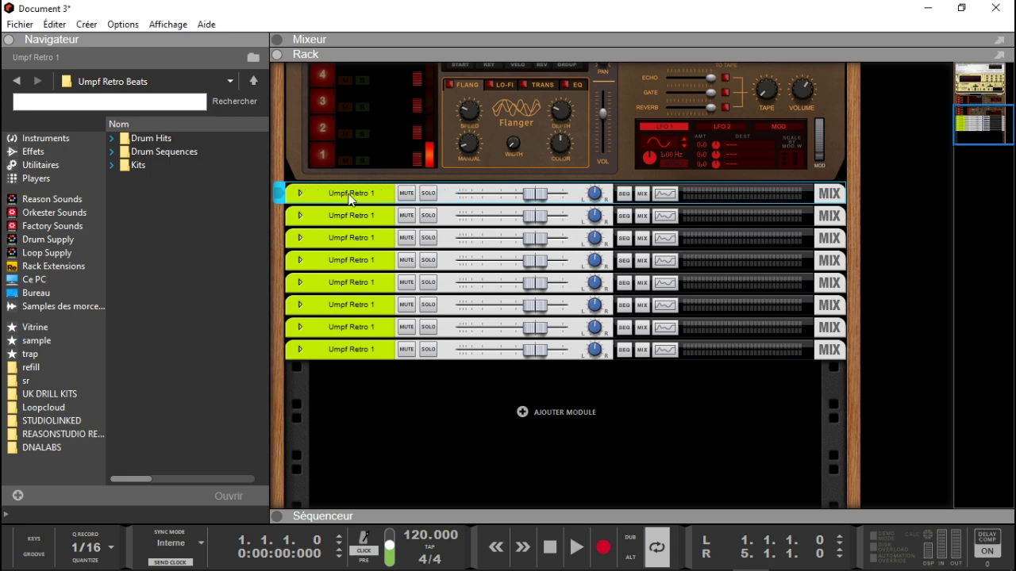
# Step: Rename the second Umpf Retro mix channel as SNARE and the third one as HI-HAT
pyautogui.doubleClick(343, 216)
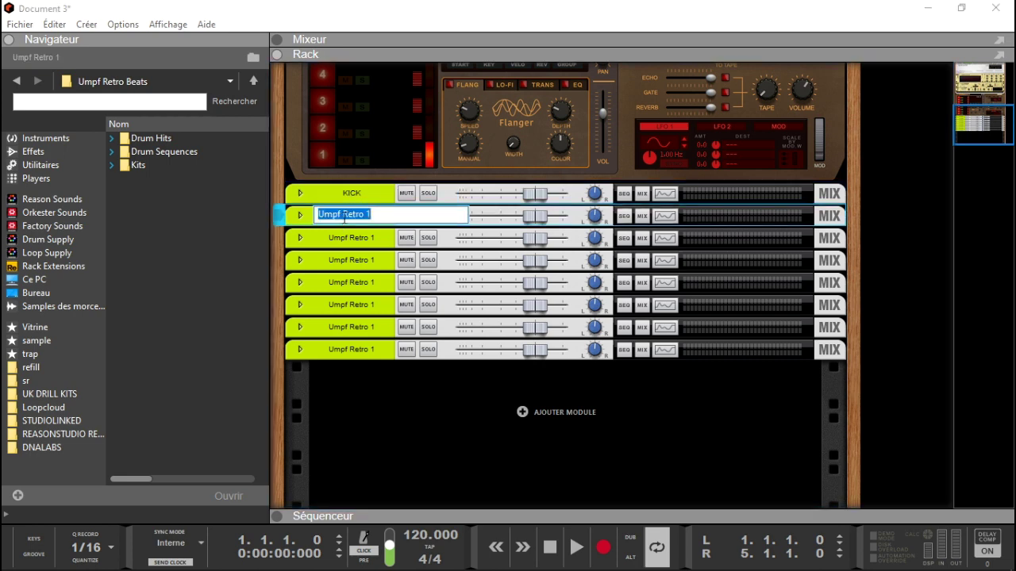
pyautogui.write('SNARE')
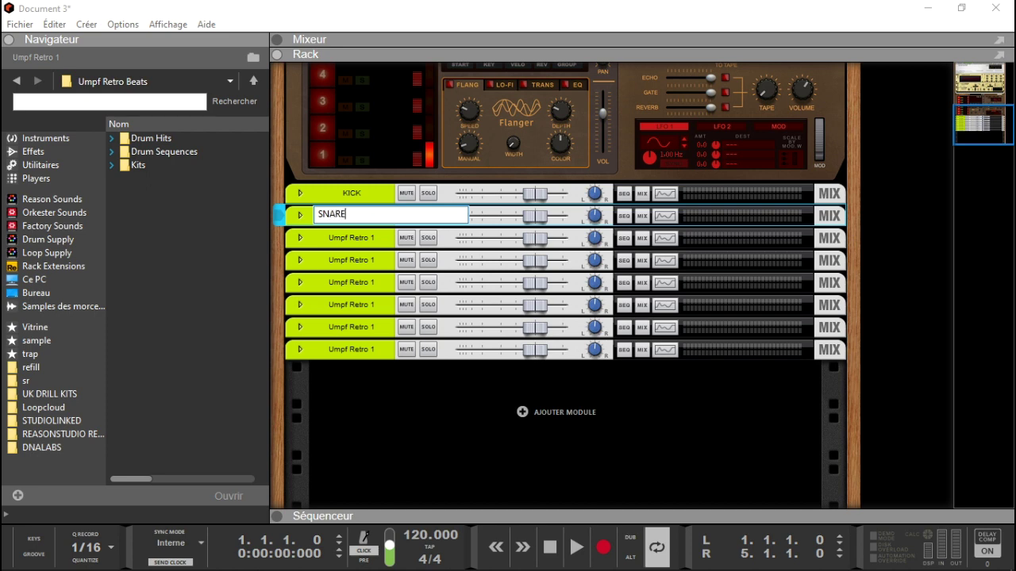
pyautogui.doubleClick(360, 238)
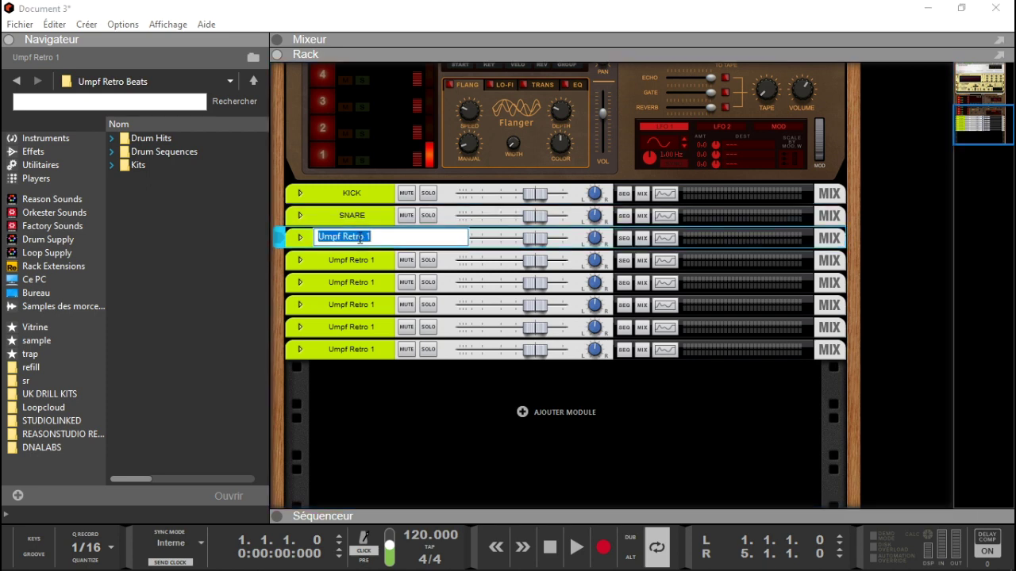
pyautogui.write('HI-HAT')
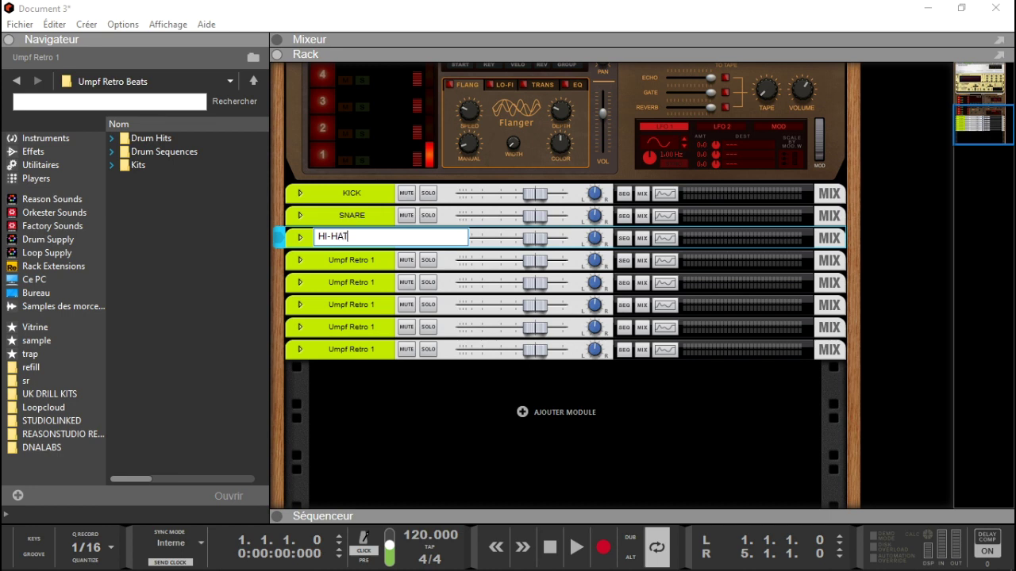
pyautogui.press('Return')
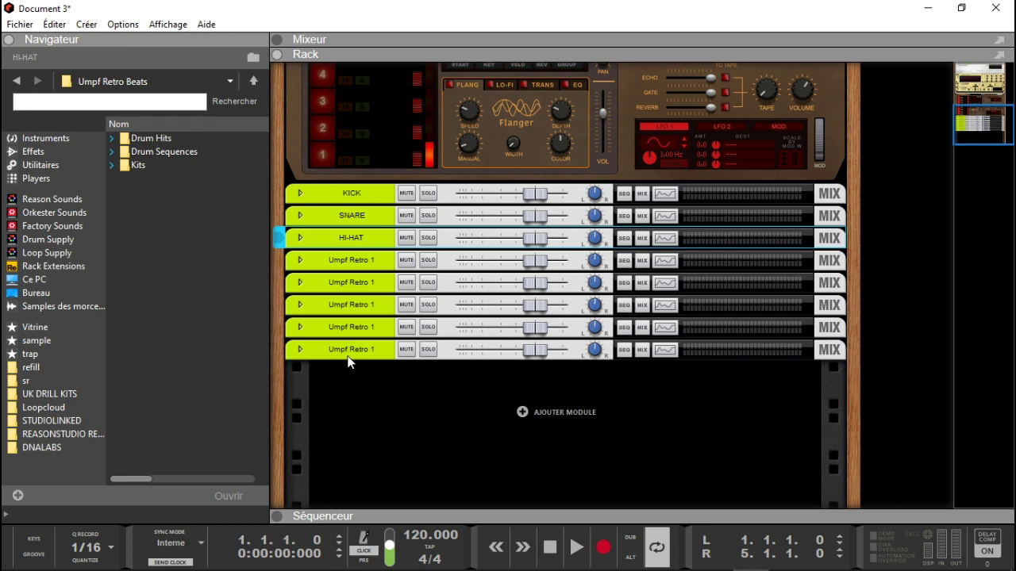
# Step: In the mixer, select all eight drum channels from KICK to the last Umpf Retro 1 and route them to a new output bus
pyautogui.moveTo(965, 130); pyautogui.dragTo(966, 113)
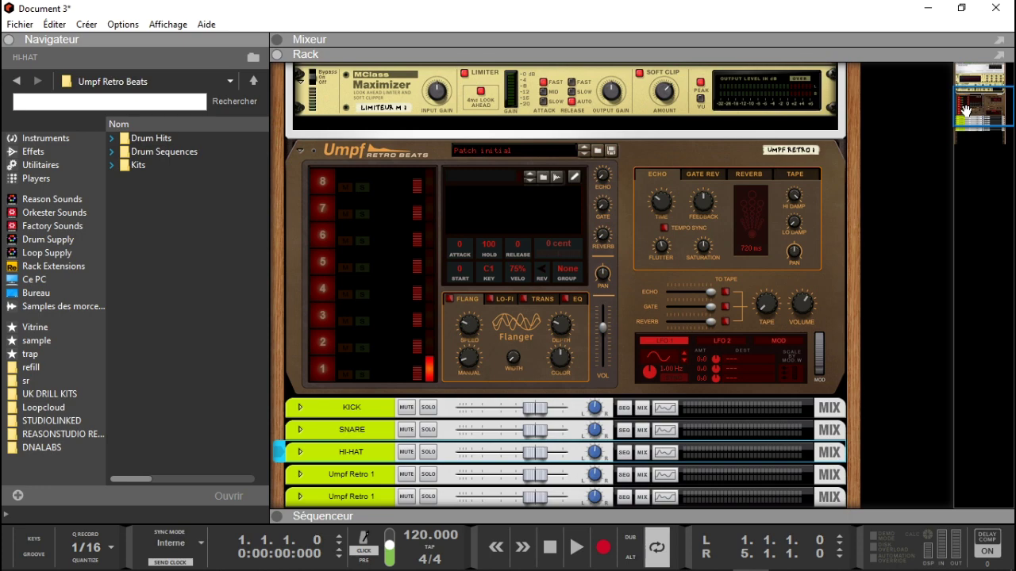
pyautogui.press('F5')
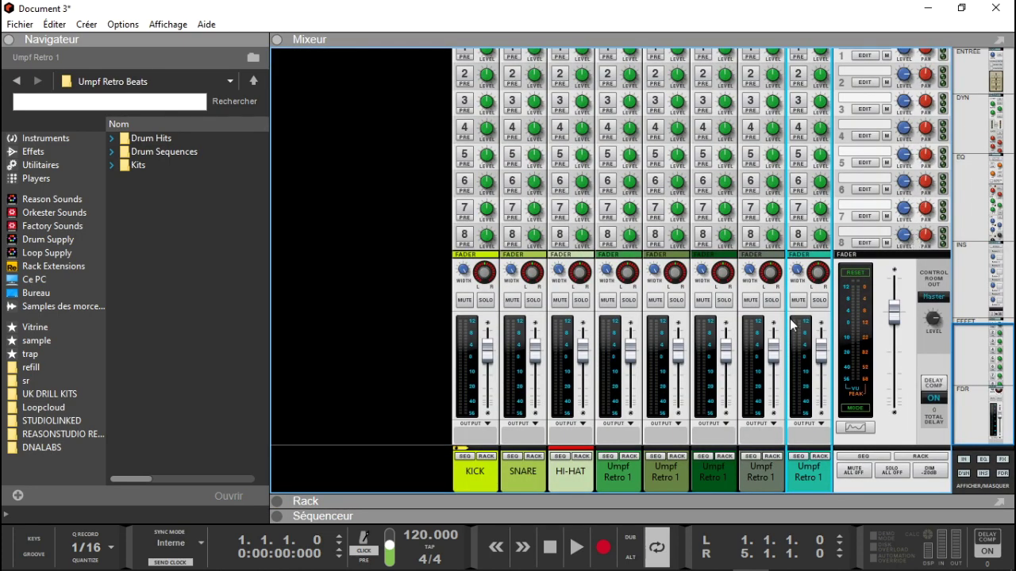
pyautogui.click(464, 467)
pyautogui.keyDown('shift'); pyautogui.click(525, 479); pyautogui.keyUp('shift')
pyautogui.keyDown('shift'); pyautogui.click(579, 480); pyautogui.keyUp('shift')
pyautogui.keyDown('shift'); pyautogui.click(614, 481); pyautogui.keyUp('shift')
pyautogui.keyDown('shift'); pyautogui.click(670, 481); pyautogui.keyUp('shift')
pyautogui.keyDown('shift'); pyautogui.click(714, 479); pyautogui.keyUp('shift')
pyautogui.keyDown('shift'); pyautogui.click(763, 477); pyautogui.keyUp('shift')
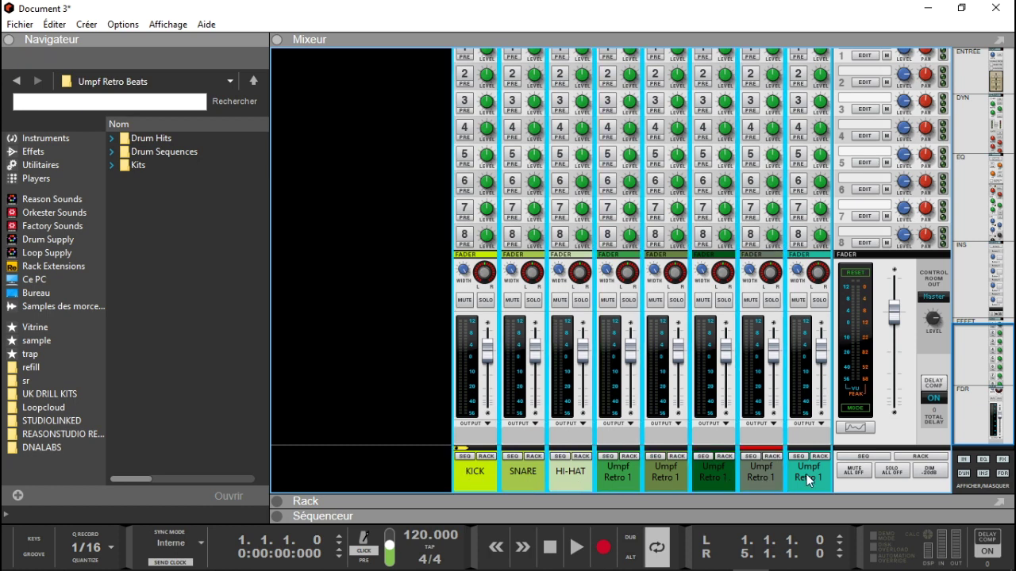
pyautogui.click(822, 427)
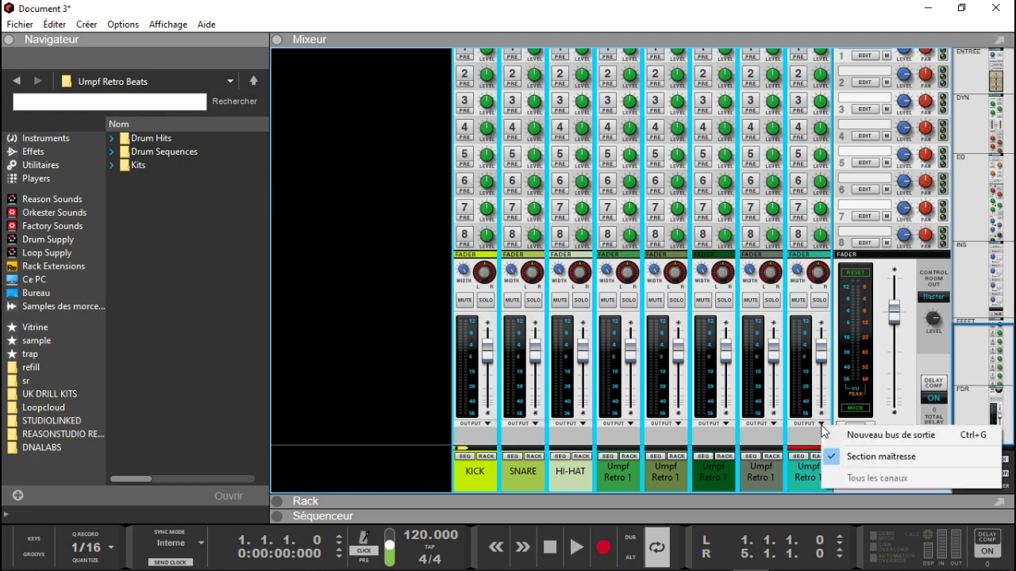
pyautogui.click(894, 441)
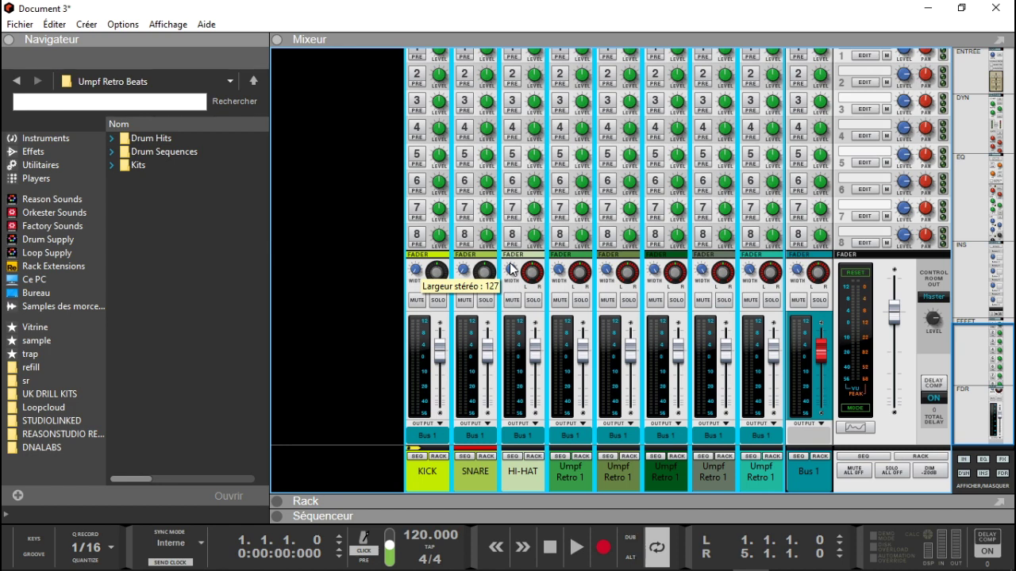
# Step: Narrow the stereo width of the HI-HAT channel
pyautogui.moveTo(509, 270); pyautogui.dragTo(510, 277)
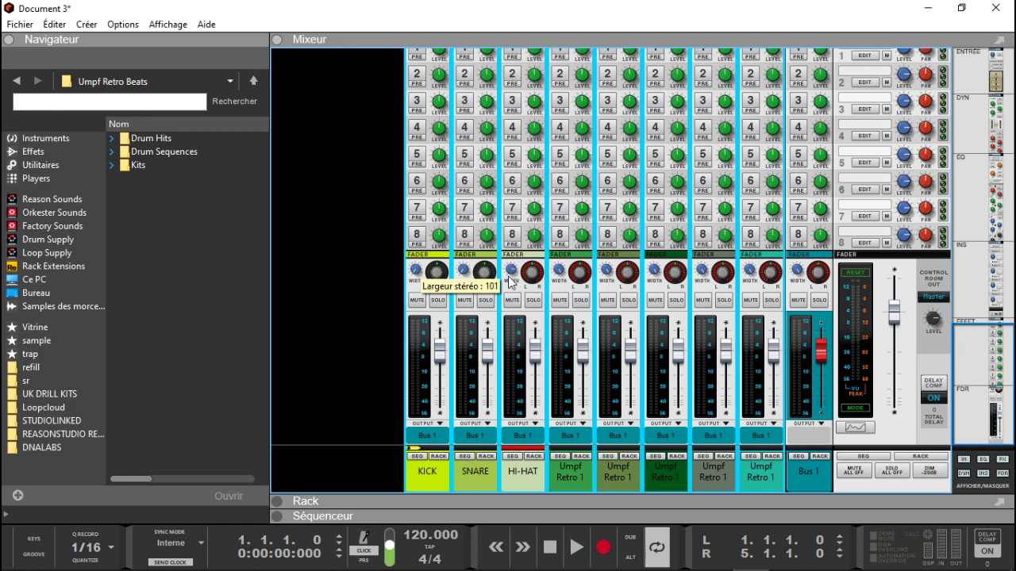
pyautogui.moveTo(509, 275); pyautogui.dragTo(510, 279)
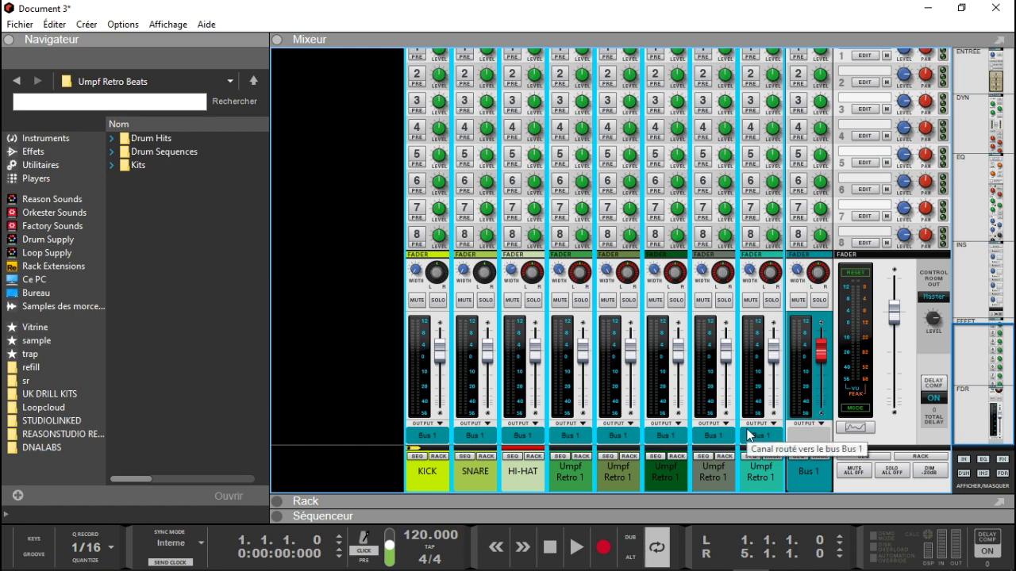
# Step: Set the channel colour of the selected drum channels and their bus to Gris foncé
pyautogui.rightClick(804, 468)
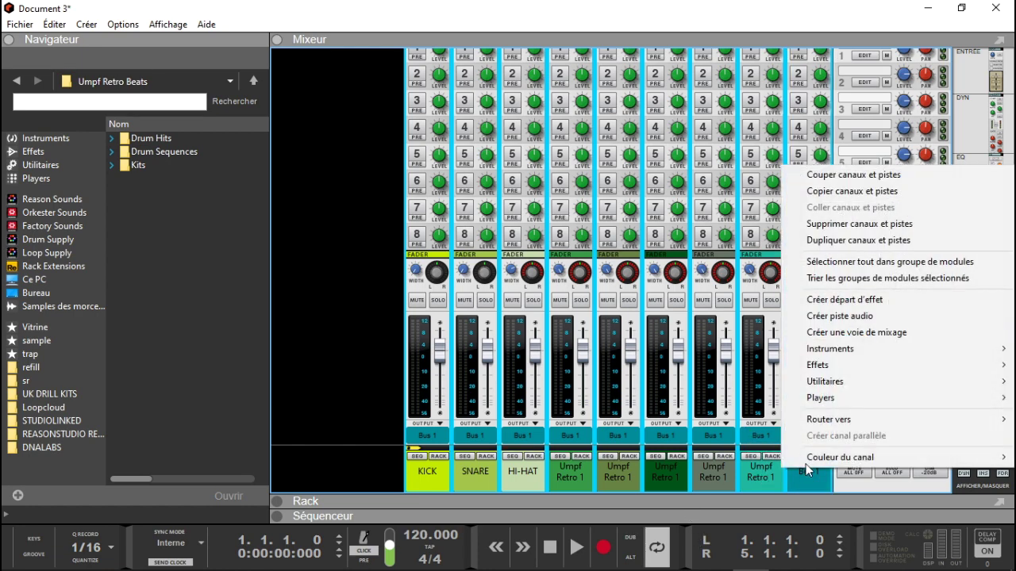
pyautogui.moveTo(838, 455)
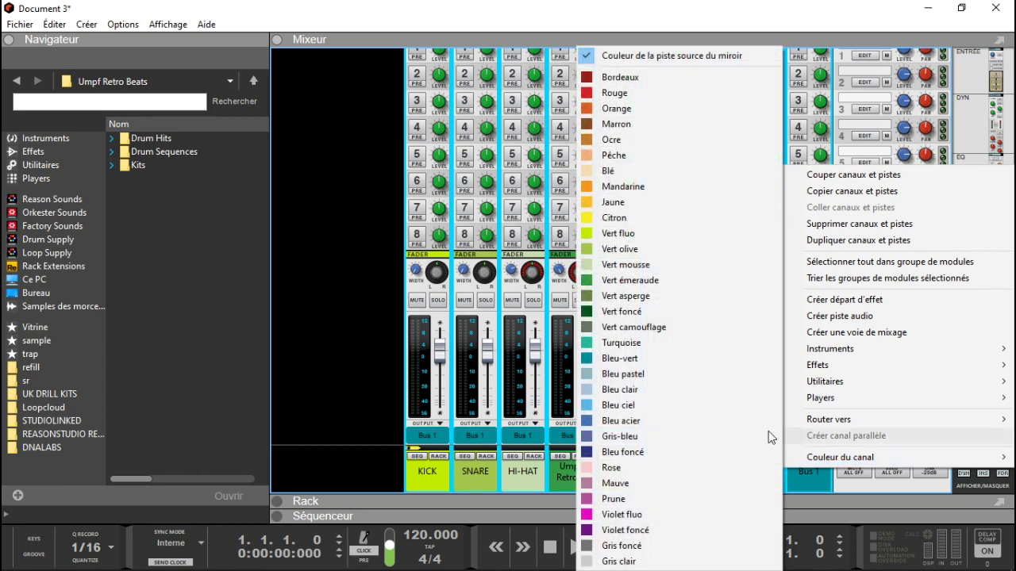
pyautogui.click(604, 546)
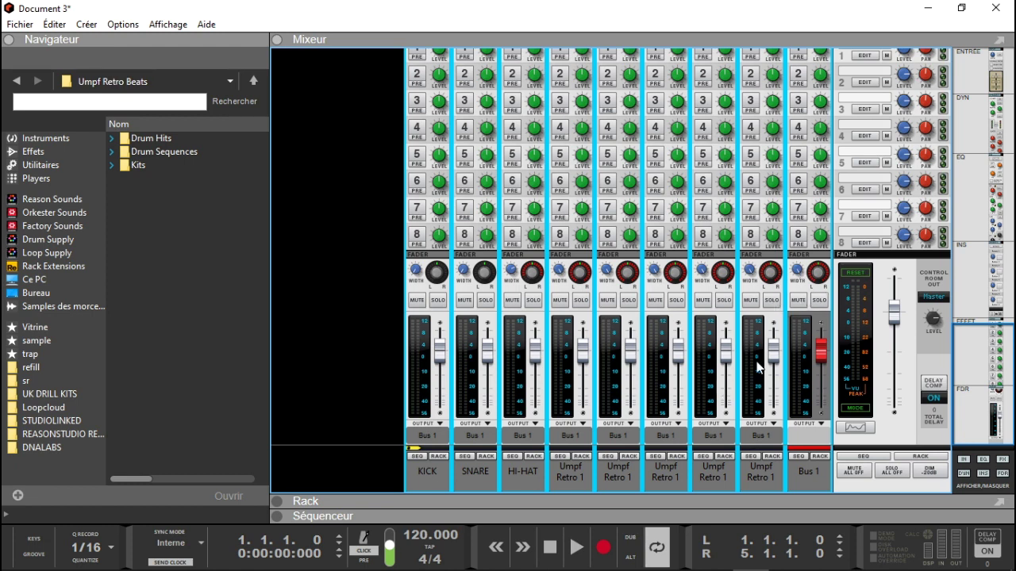
# Step: Rename the new output bus as DRUMS
pyautogui.doubleClick(803, 472)
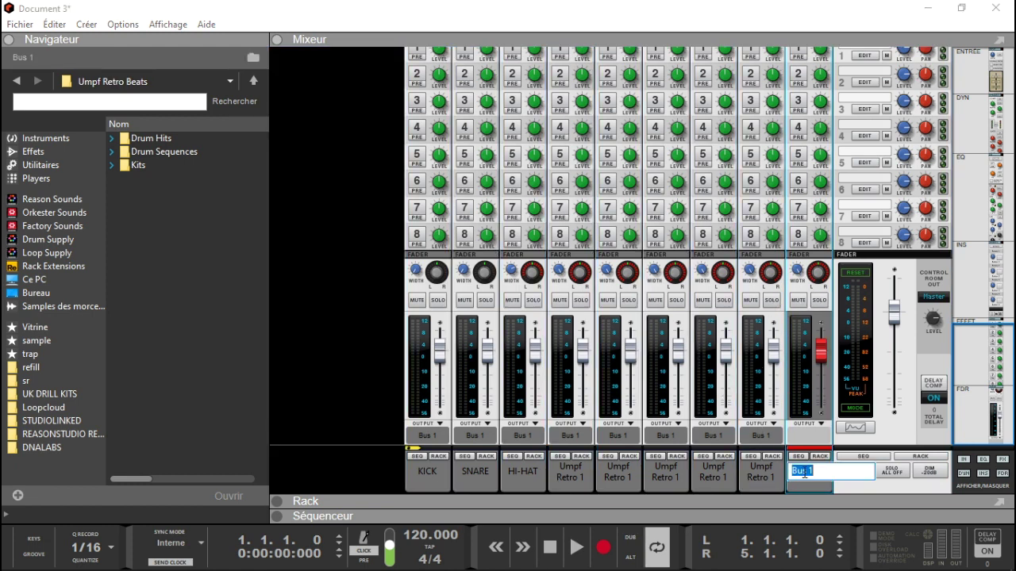
pyautogui.write('DRUMS')
pyautogui.press('Return')
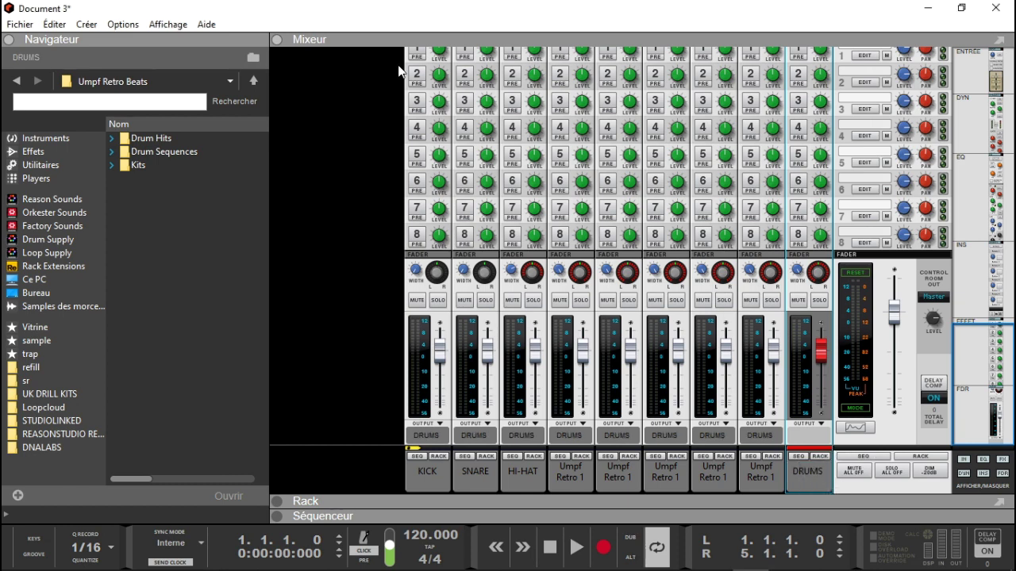
# Step: Return to the full rack view and fold the DRUMS bus channel below the other mix channels
pyautogui.click(277, 40)
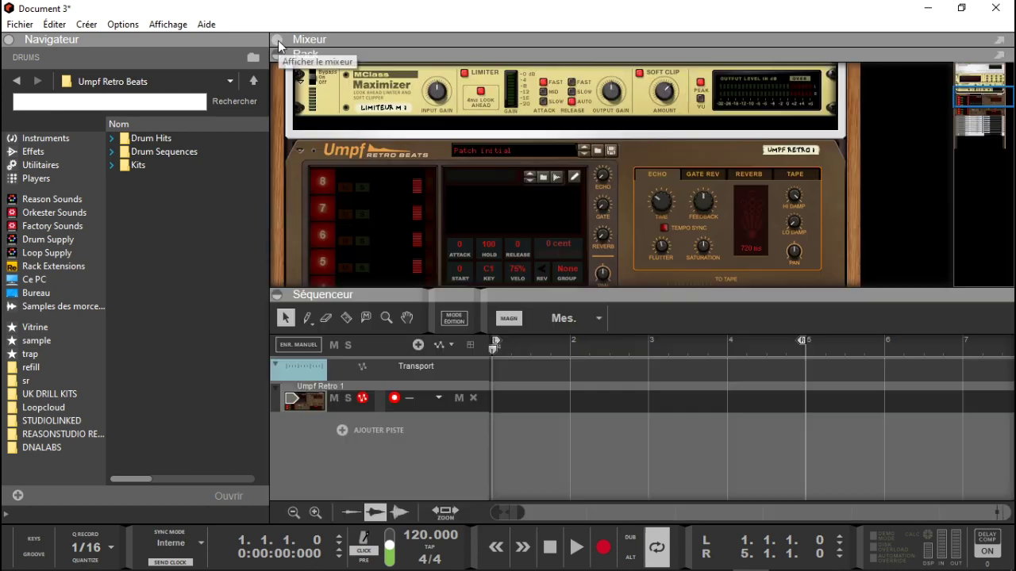
pyautogui.click(278, 296)
pyautogui.moveTo(955, 136); pyautogui.dragTo(977, 161)
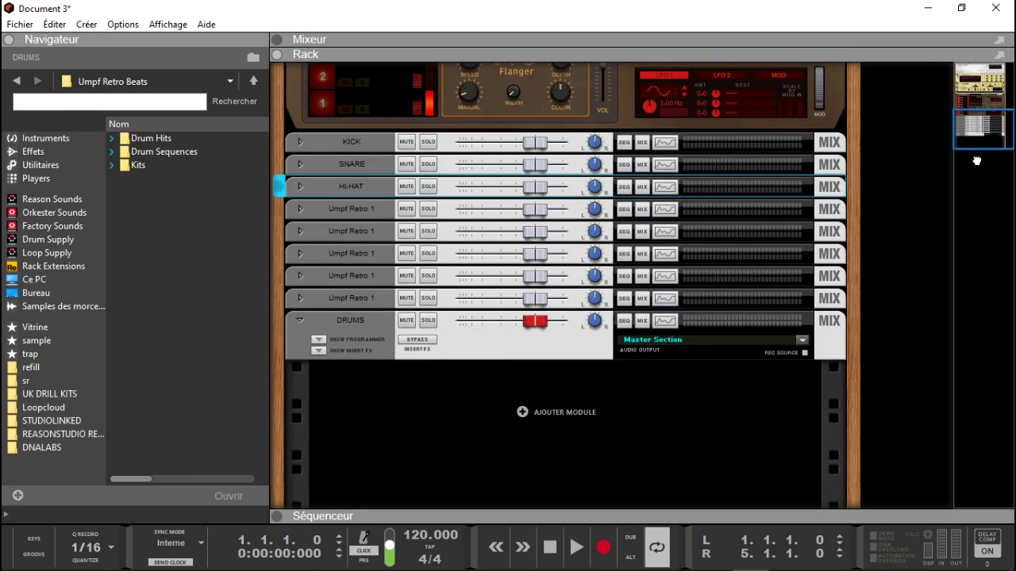
pyautogui.click(301, 321)
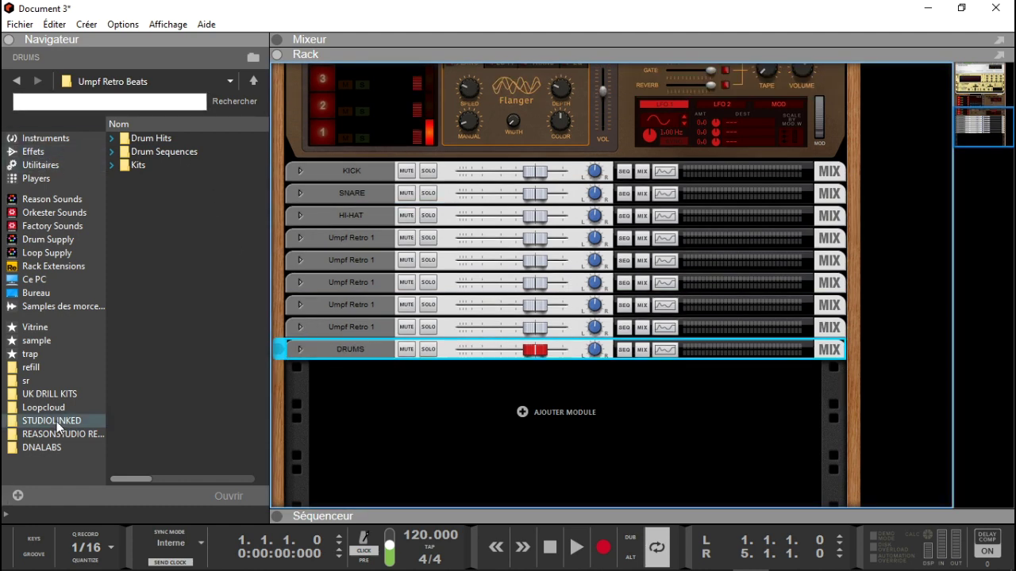
# Step: Add the 808-1 patch from the BASS COMBI folder of the refill location to the rack below the DRUMS channel
pyautogui.click(32, 365)
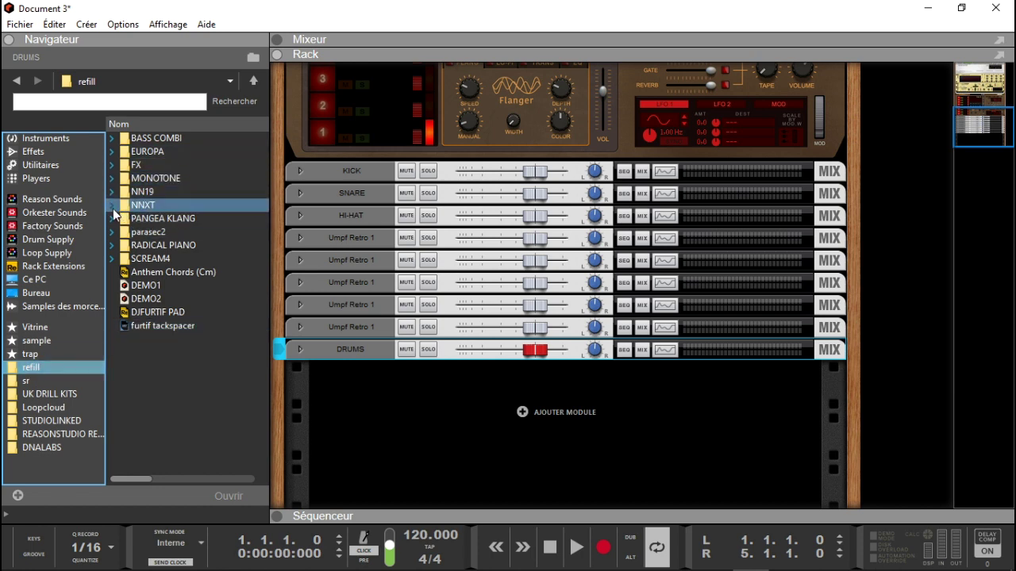
pyautogui.click(114, 137)
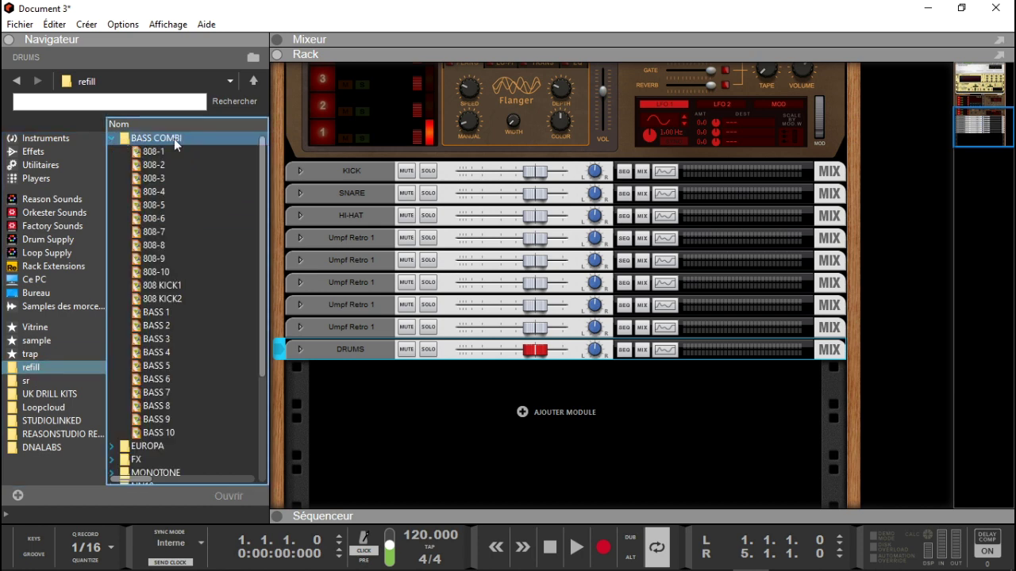
pyautogui.moveTo(150, 151)
pyautogui.mouseDown()
pyautogui.moveTo(301, 258)
pyautogui.moveTo(433, 388)
pyautogui.mouseUp()
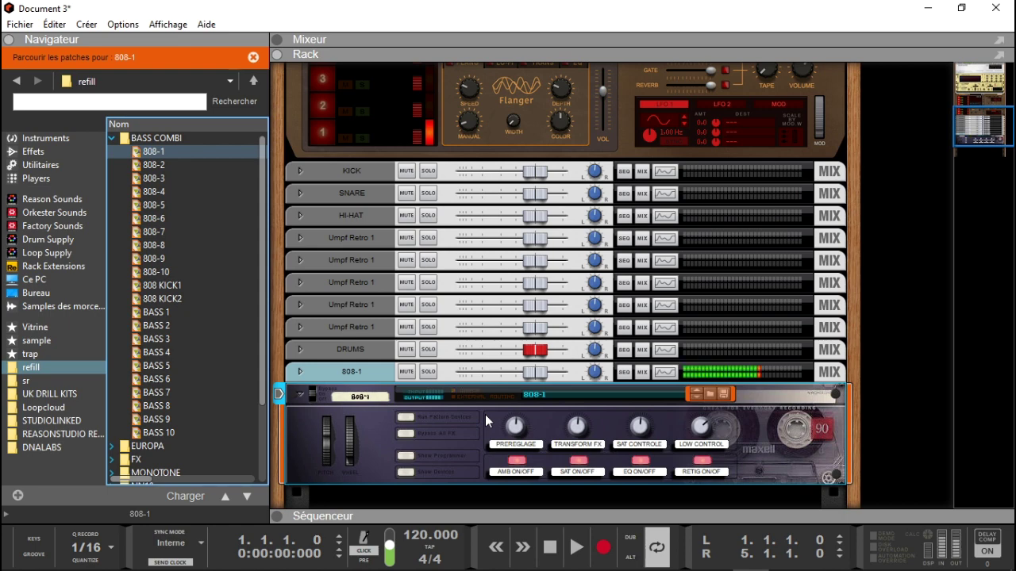
# Step: Show the devices inside the 808-1 Combinator and unfold its Audiomatic effect
pyautogui.click(408, 471)
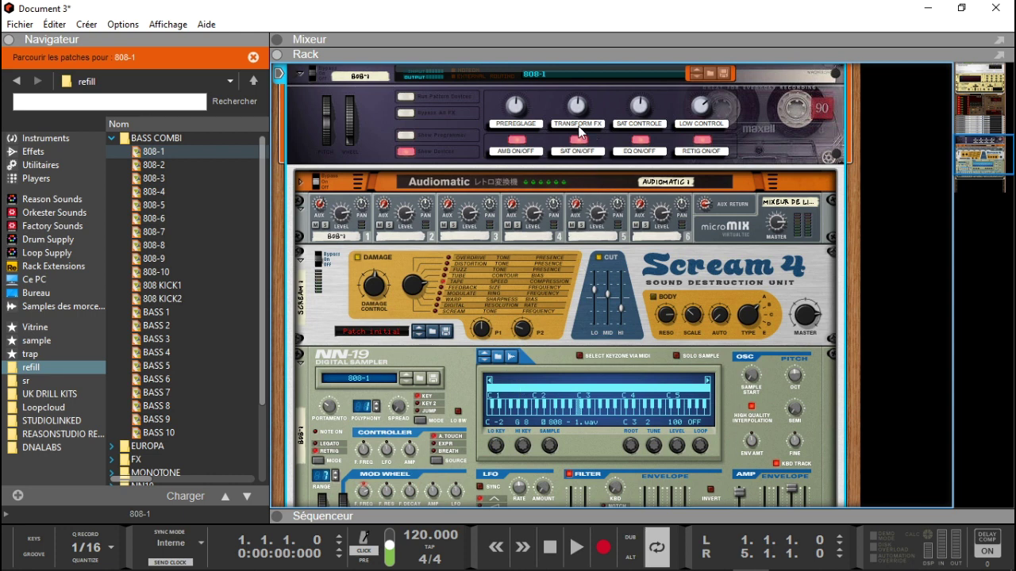
pyautogui.click(298, 189)
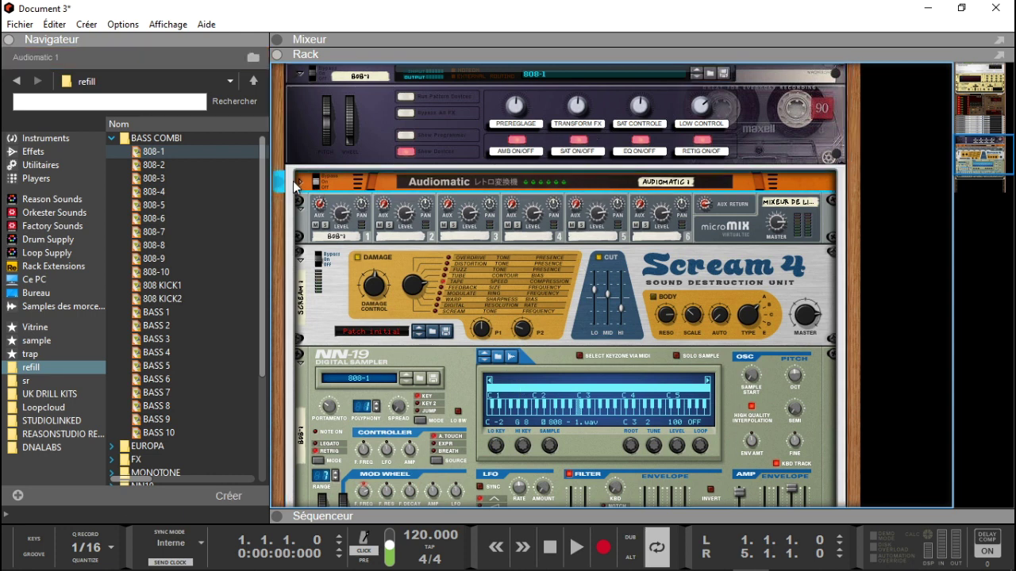
pyautogui.click(301, 180)
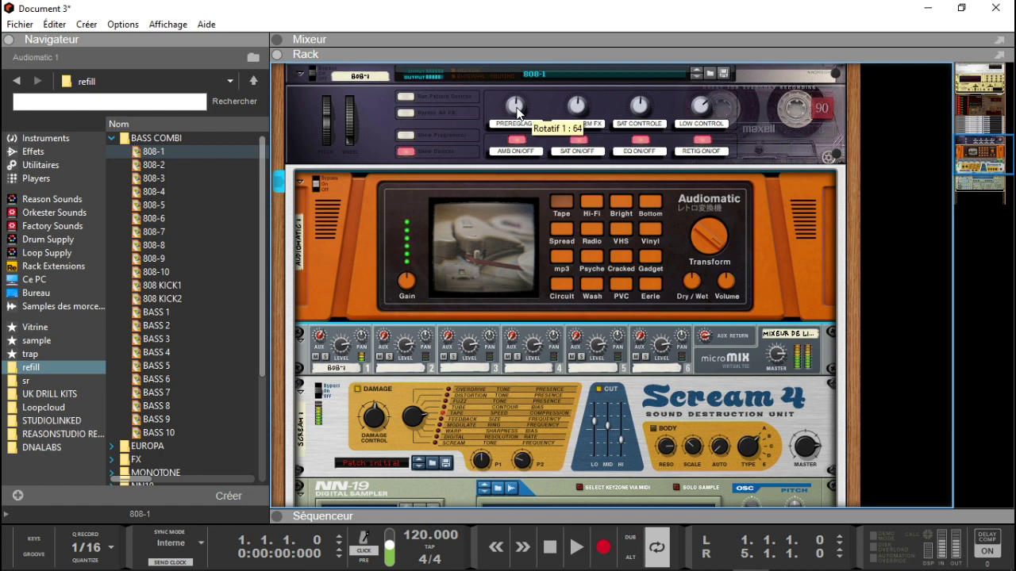
# Step: Turn the 808-1 PREREGLAGE knob to Audiomatic's Bottom preset, and set TRANSFORM FX to 62
pyautogui.moveTo(517, 113); pyautogui.dragTo(512, 135)
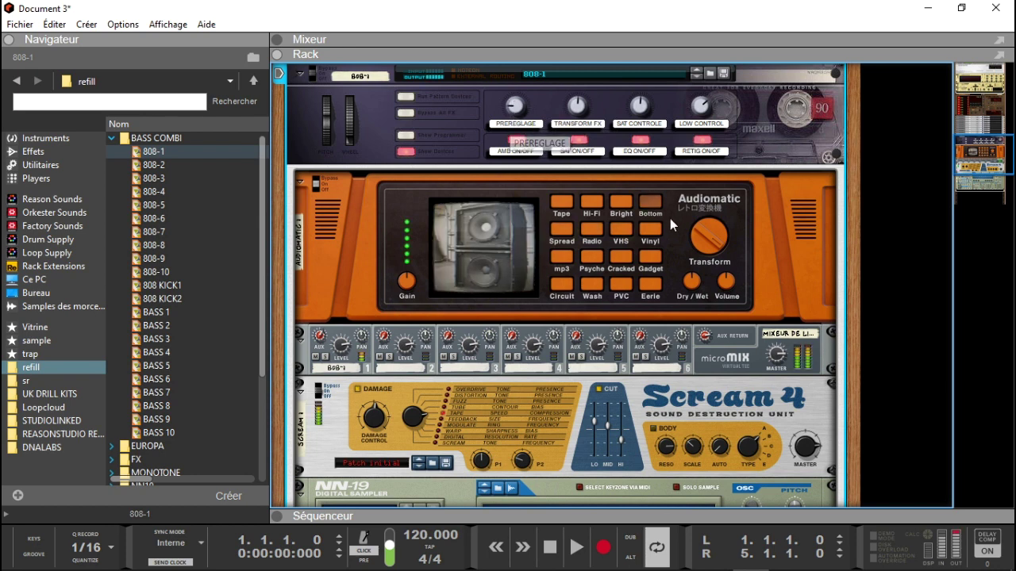
pyautogui.moveTo(704, 230); pyautogui.dragTo(699, 256)
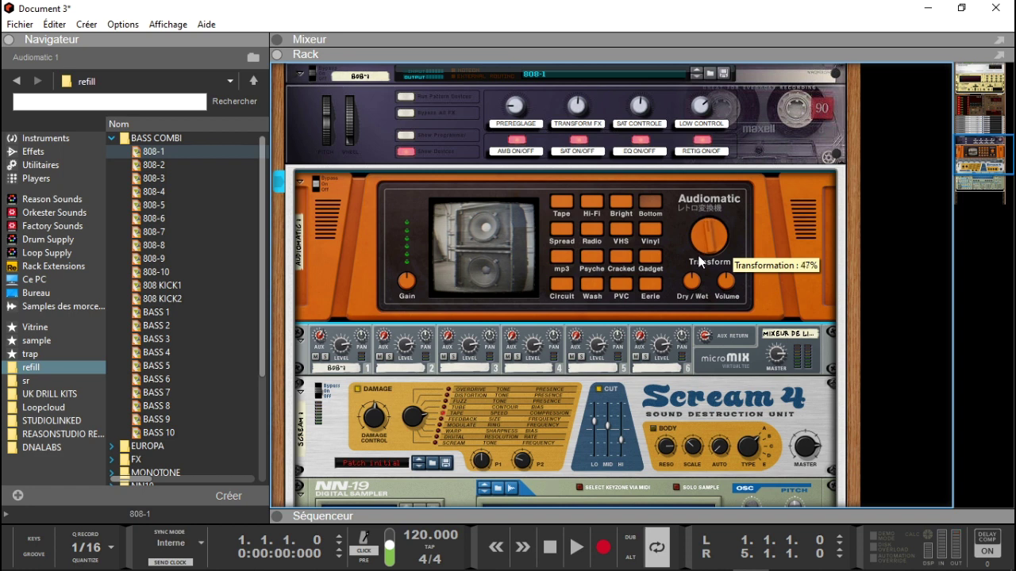
pyautogui.click(583, 103)
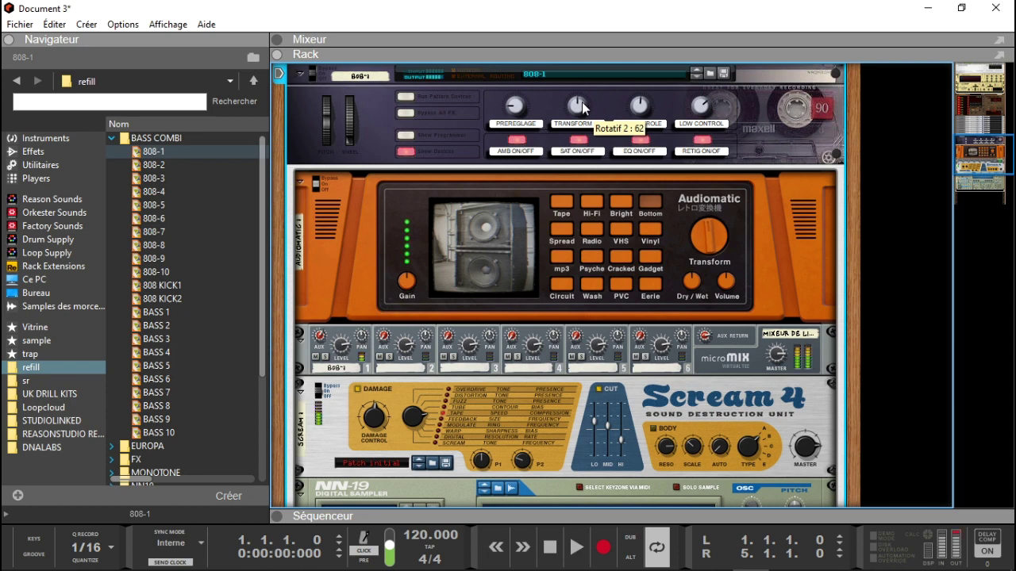
# Step: Adjust the low, mid and high sliders in the Cut section of Scream 4
pyautogui.moveTo(965, 151); pyautogui.dragTo(965, 161)
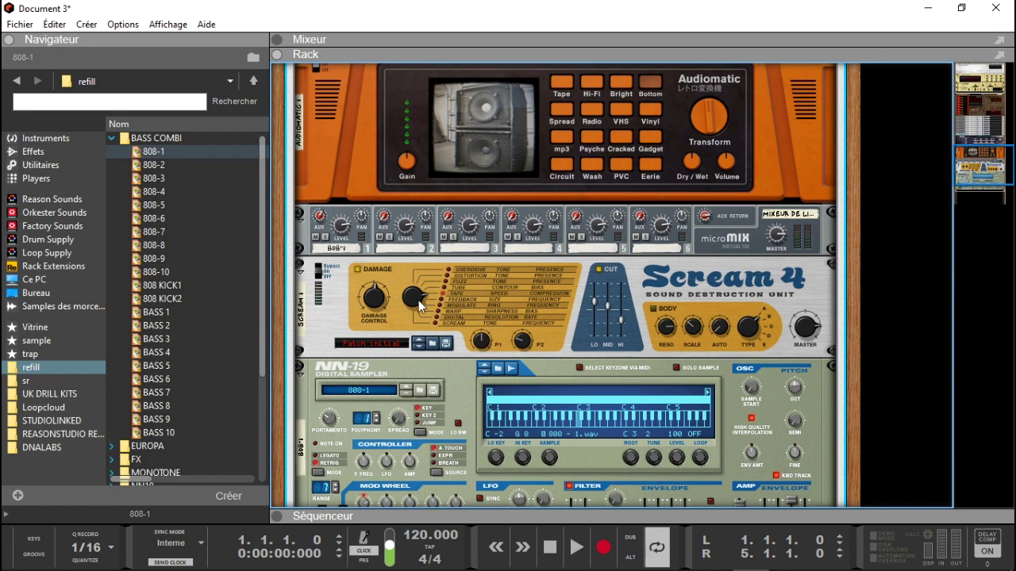
pyautogui.click(591, 308)
pyautogui.moveTo(609, 305)
pyautogui.mouseDown()
pyautogui.moveTo(621, 317)
pyautogui.moveTo(594, 302)
pyautogui.mouseUp()
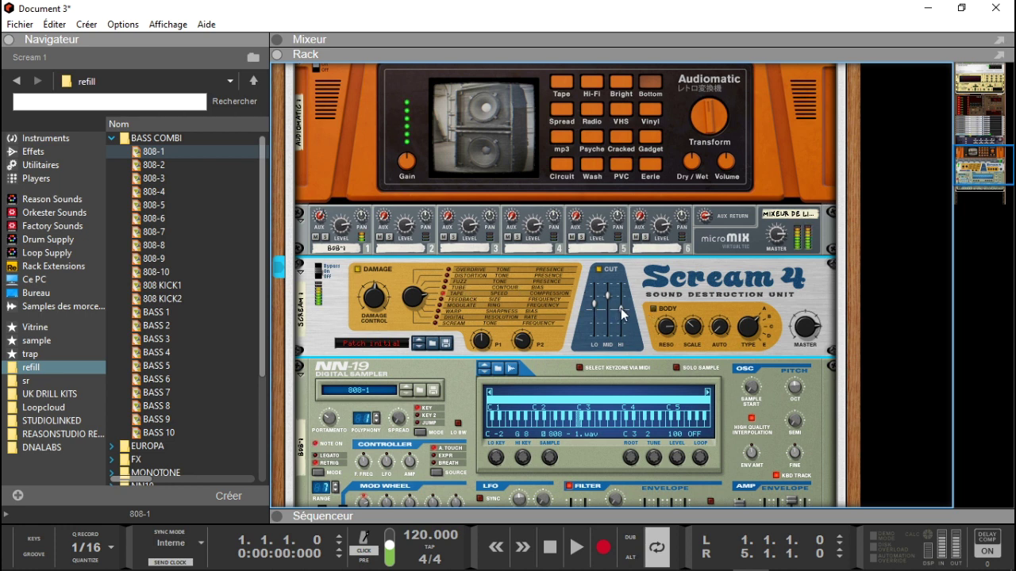
pyautogui.click(600, 271)
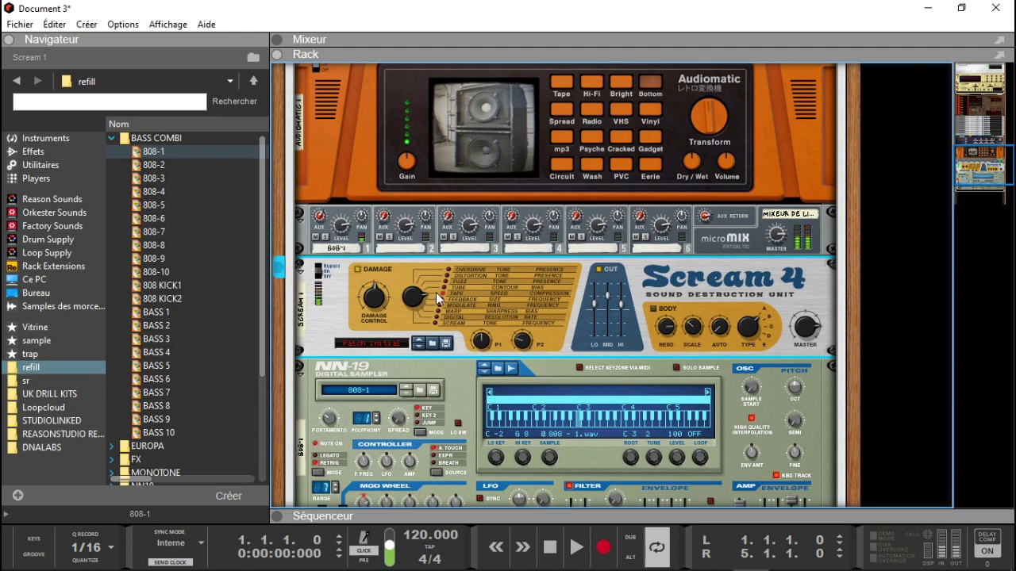
# Step: Fine-tune Scream 4's Damage Control and check the level meter of the 808-1 mix channel
pyautogui.moveTo(977, 172); pyautogui.dragTo(961, 197)
pyautogui.moveTo(377, 288); pyautogui.dragTo(376, 288)
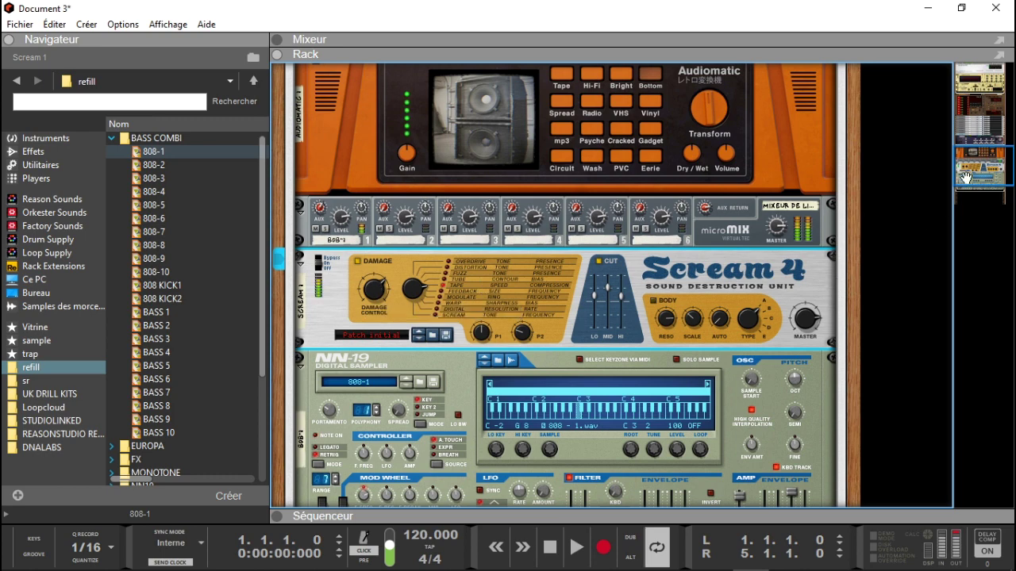
pyautogui.moveTo(975, 163); pyautogui.dragTo(978, 150)
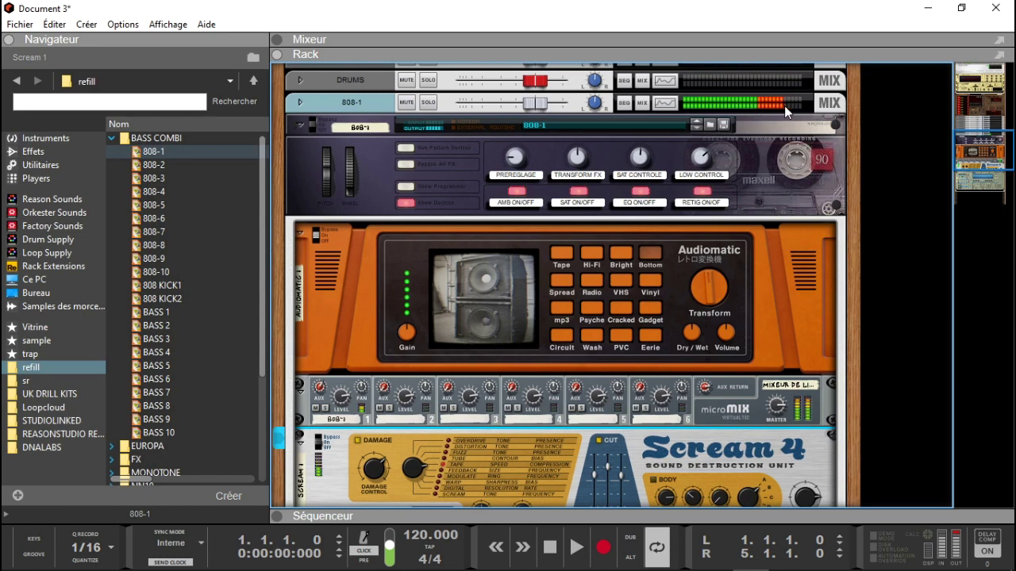
pyautogui.moveTo(984, 136); pyautogui.dragTo(984, 152)
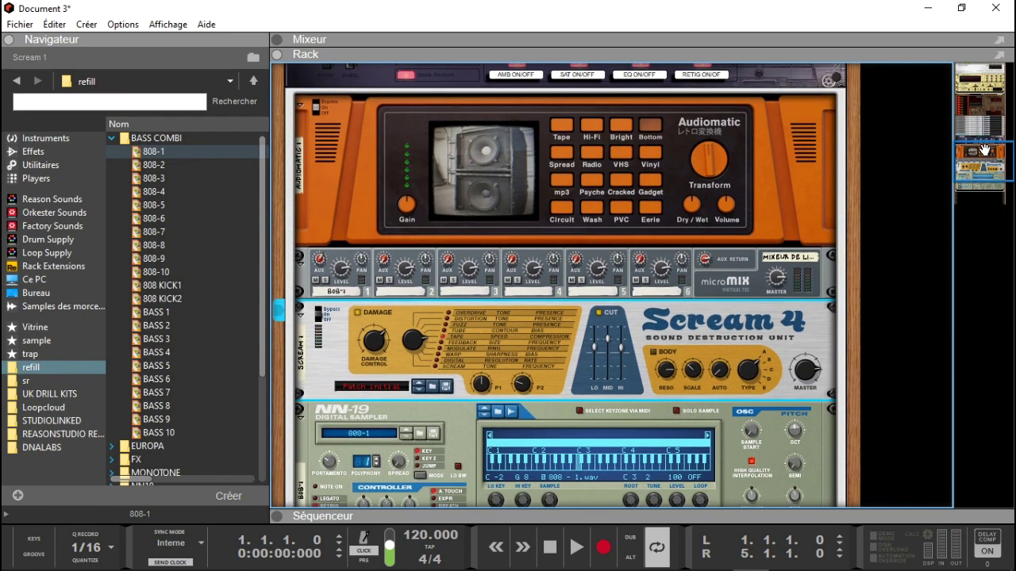
# Step: Set the master volume of the microMIX line mixer inside the 808-1 Combinator to 78
pyautogui.click(778, 284)
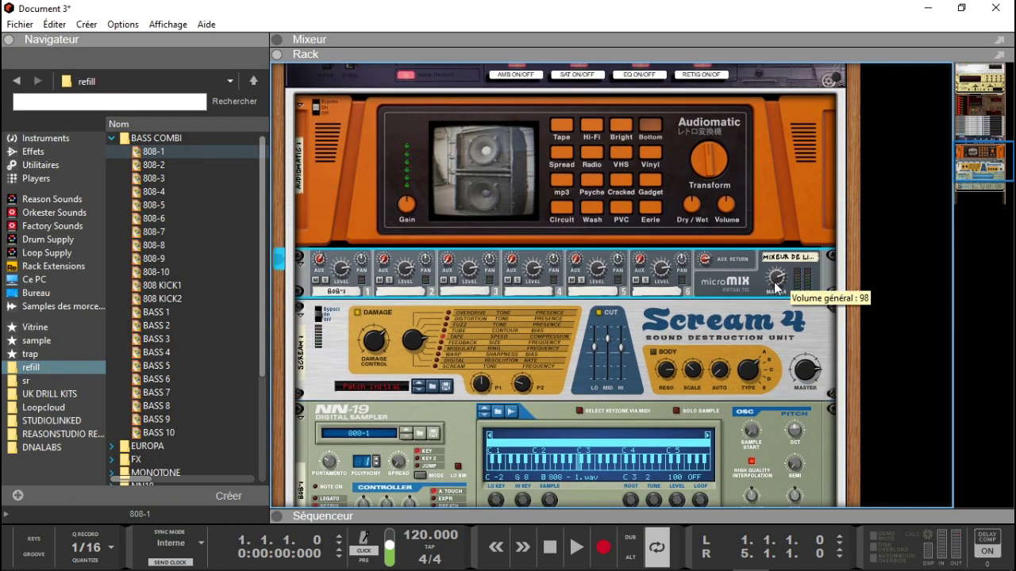
pyautogui.moveTo(991, 159)
pyautogui.mouseDown()
pyautogui.moveTo(986, 139)
pyautogui.moveTo(983, 152)
pyautogui.mouseUp()
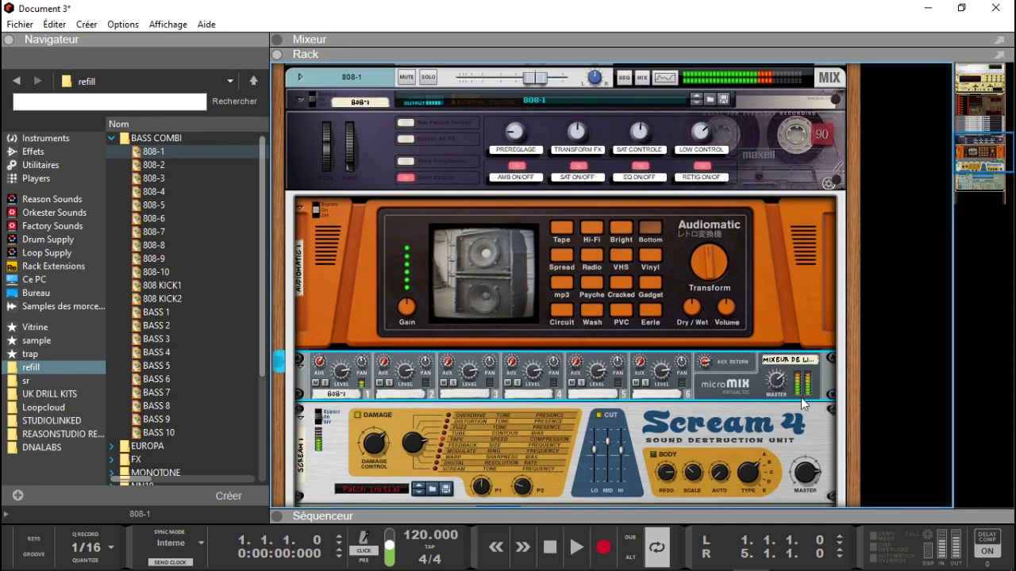
pyautogui.moveTo(773, 388)
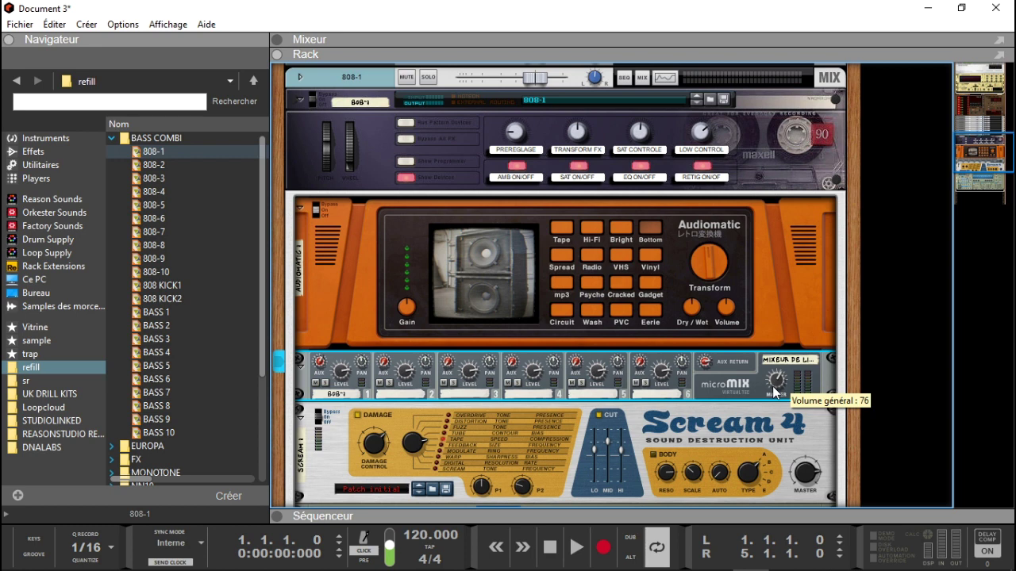
pyautogui.moveTo(772, 386); pyautogui.dragTo(775, 388)
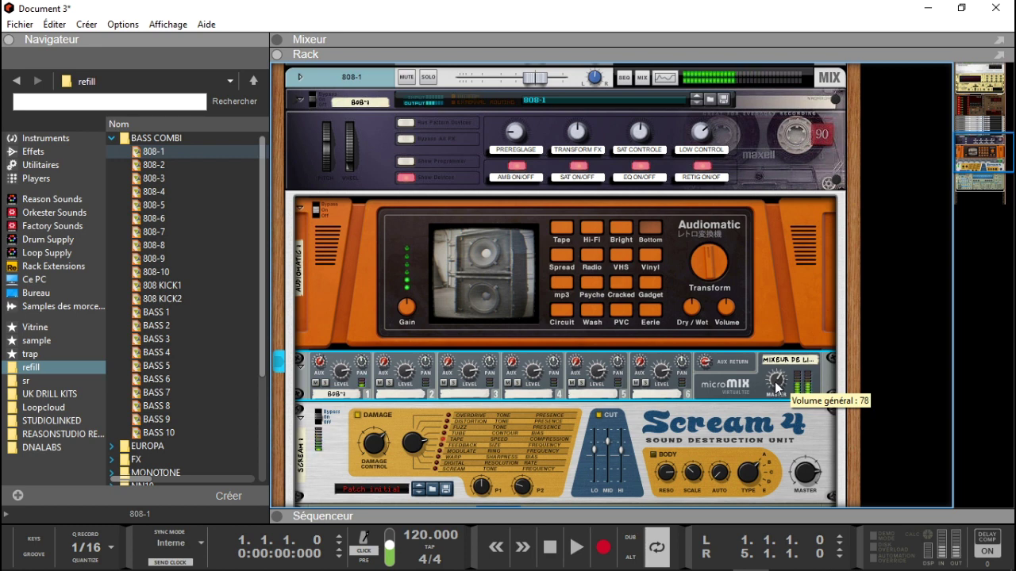
# Step: Adjust Scream 4's P2 parameter and hide the devices inside the 808-1 Combinator
pyautogui.click(526, 490)
pyautogui.scroll(-5, 527, 490)
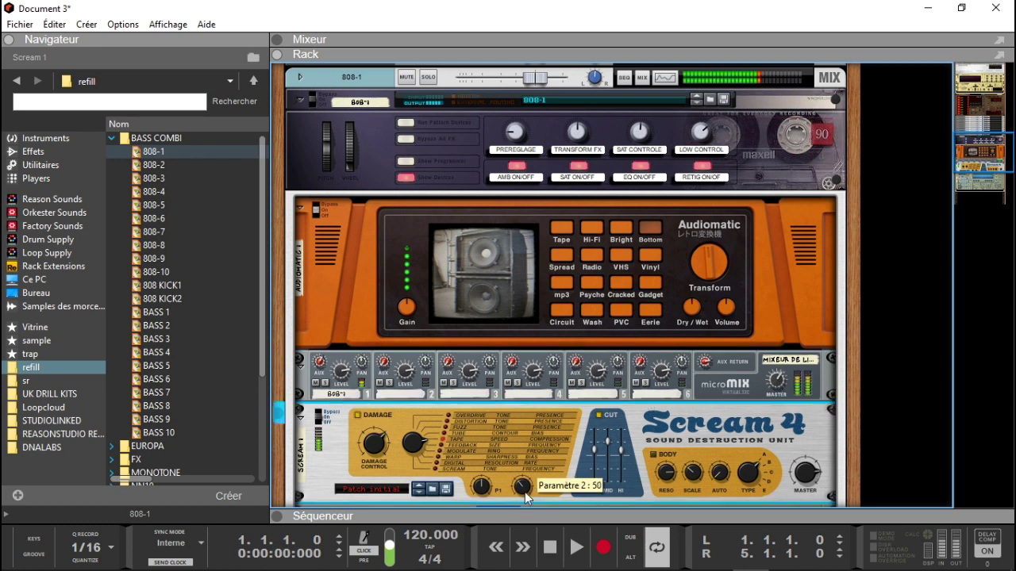
pyautogui.scroll(-2, 523, 501)
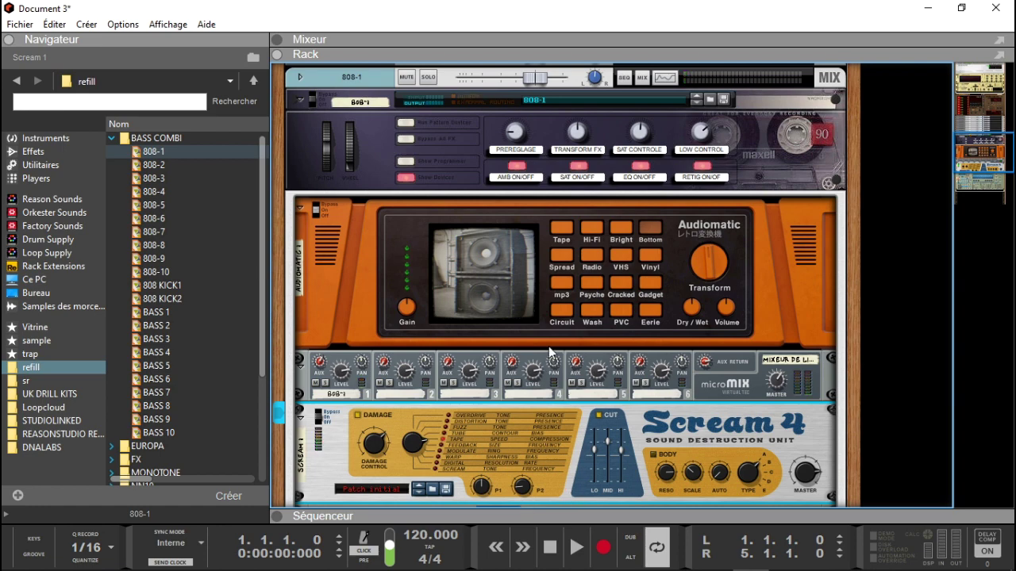
pyautogui.click(409, 178)
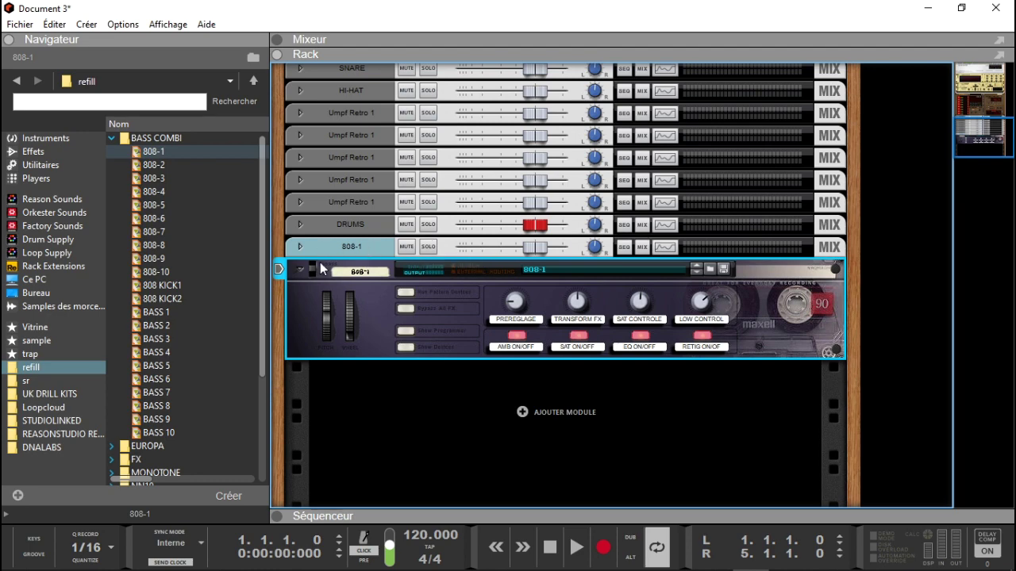
# Step: Show the sequencer and add seven extra note lanes to the Umpf Retro 1 track
pyautogui.click(276, 518)
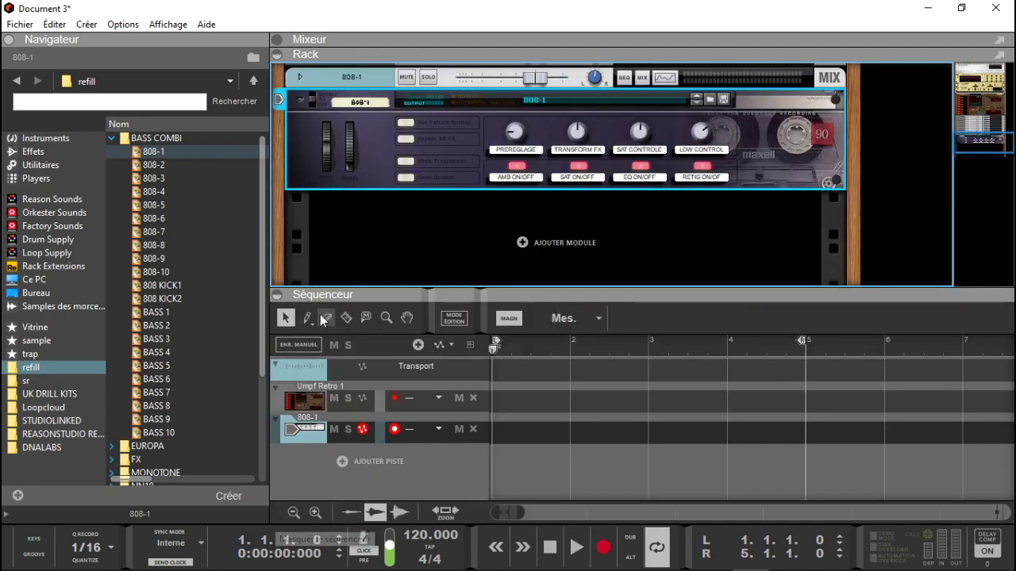
pyautogui.click(348, 407)
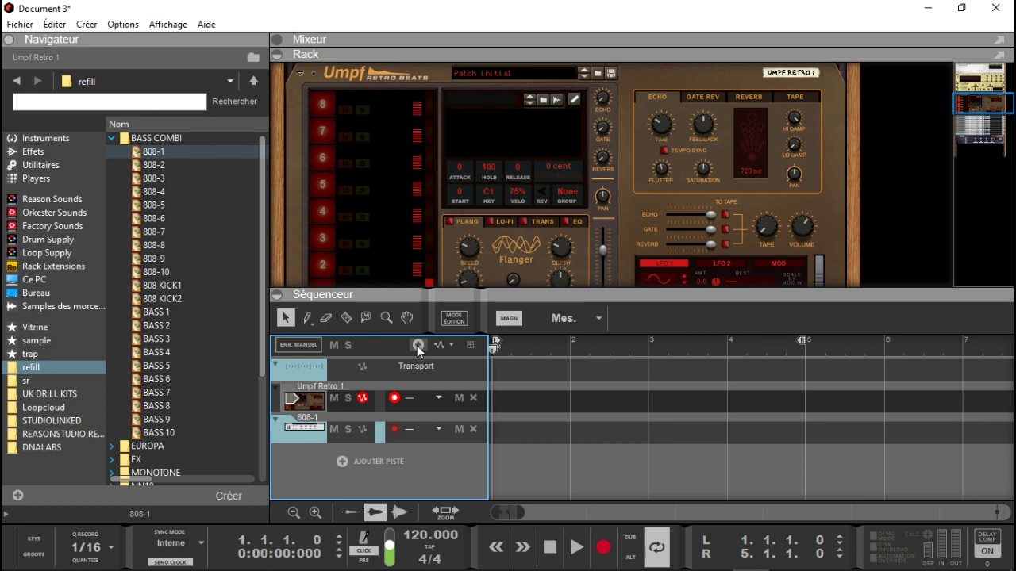
pyautogui.click(419, 346)
pyautogui.click(419, 346)
pyautogui.click(418, 346)
pyautogui.click(419, 346)
pyautogui.click(418, 346)
pyautogui.click(418, 347)
pyautogui.click(418, 346)
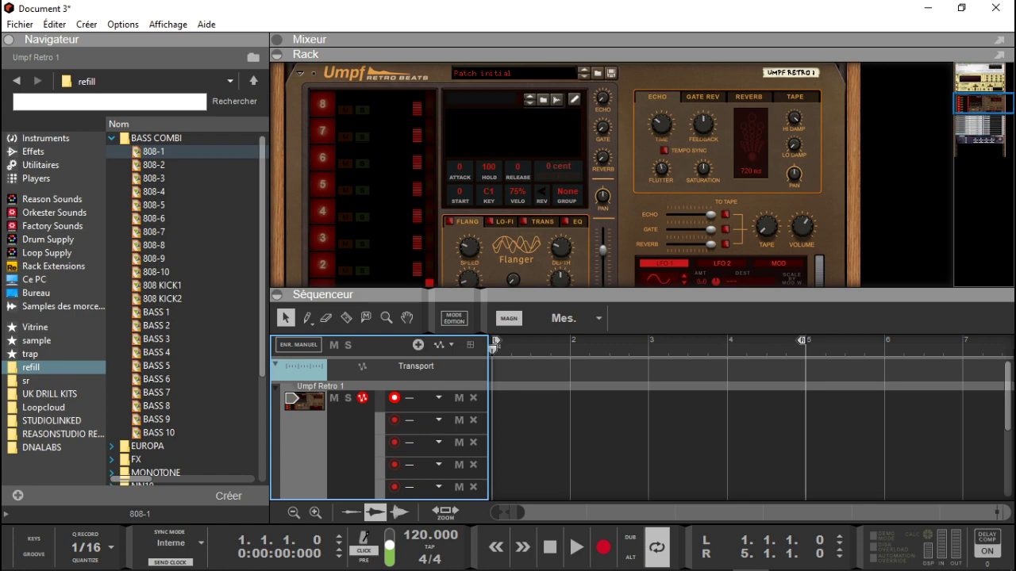
pyautogui.scroll(-3, 1001, 416)
pyautogui.scroll(-1, 1002, 416)
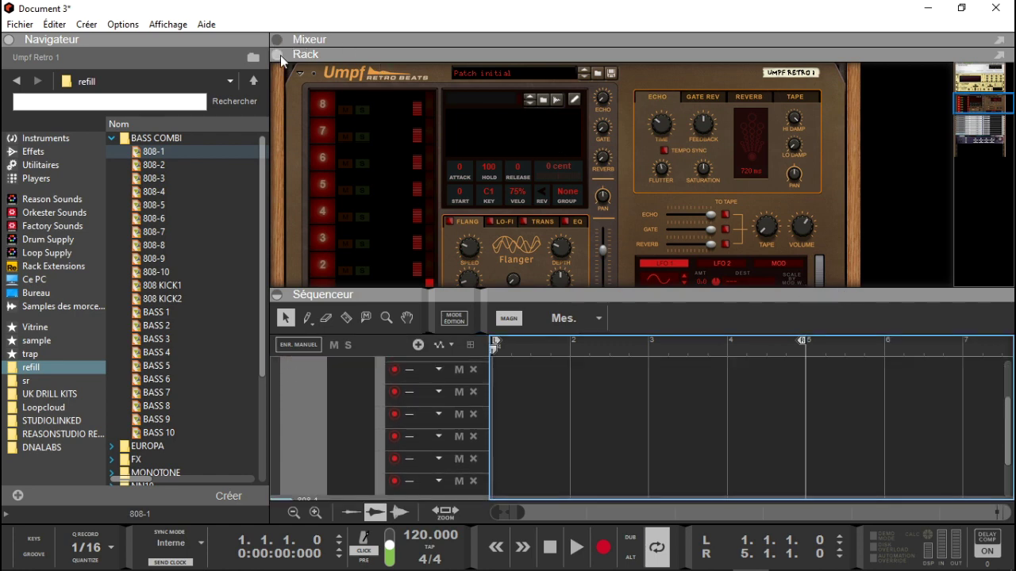
# Step: Give the sequencer the full view, widen its visible time range, and extend the loop's right locator to bar 9
pyautogui.click(280, 55)
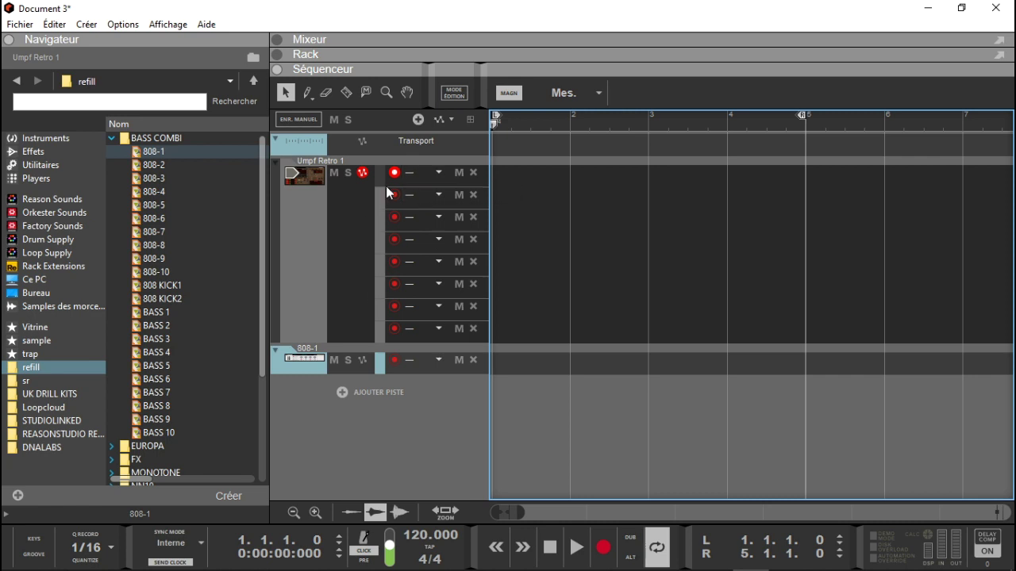
pyautogui.click(281, 55)
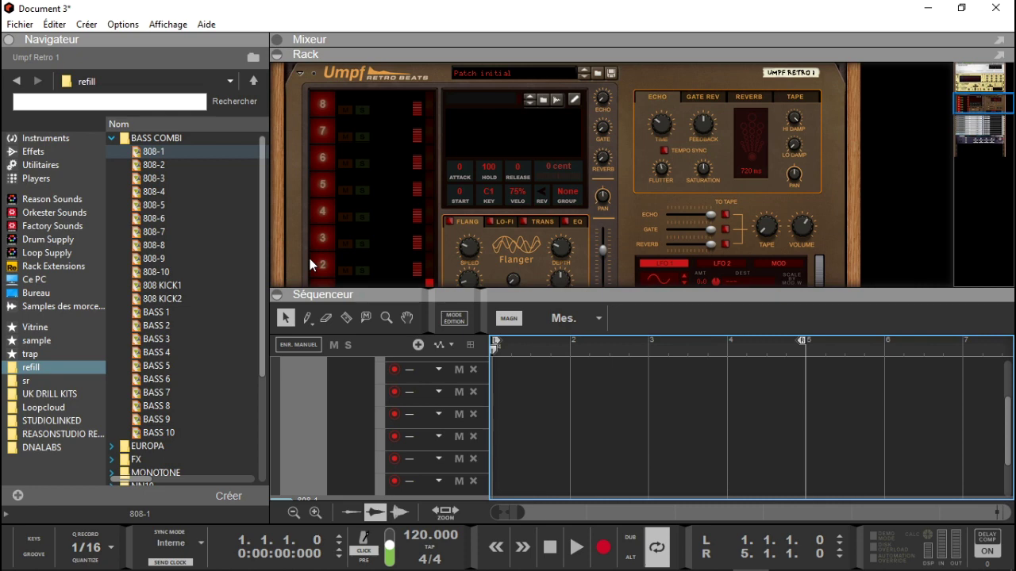
pyautogui.click(279, 55)
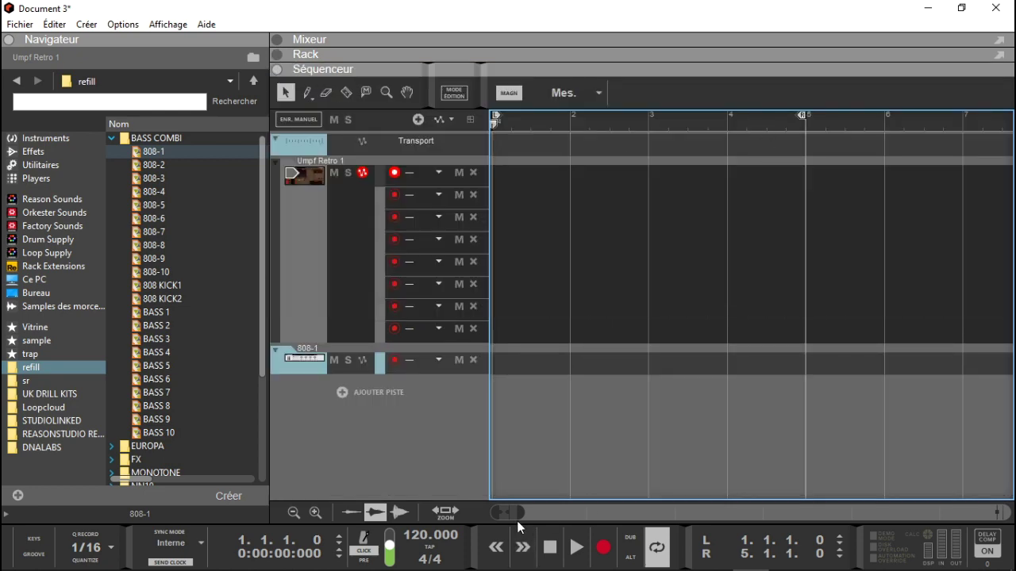
pyautogui.moveTo(521, 512); pyautogui.dragTo(564, 517)
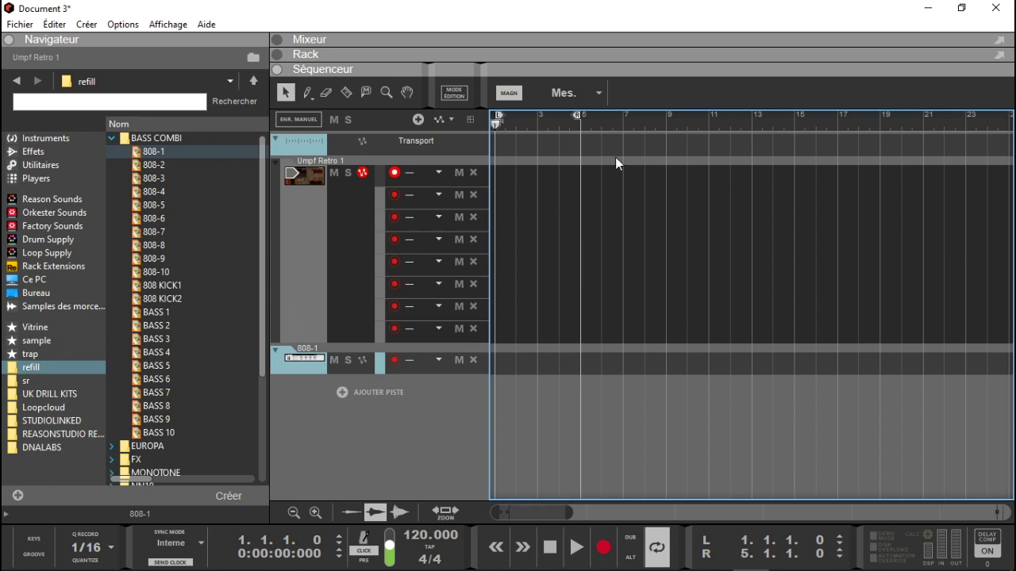
pyautogui.moveTo(581, 115); pyautogui.dragTo(674, 132)
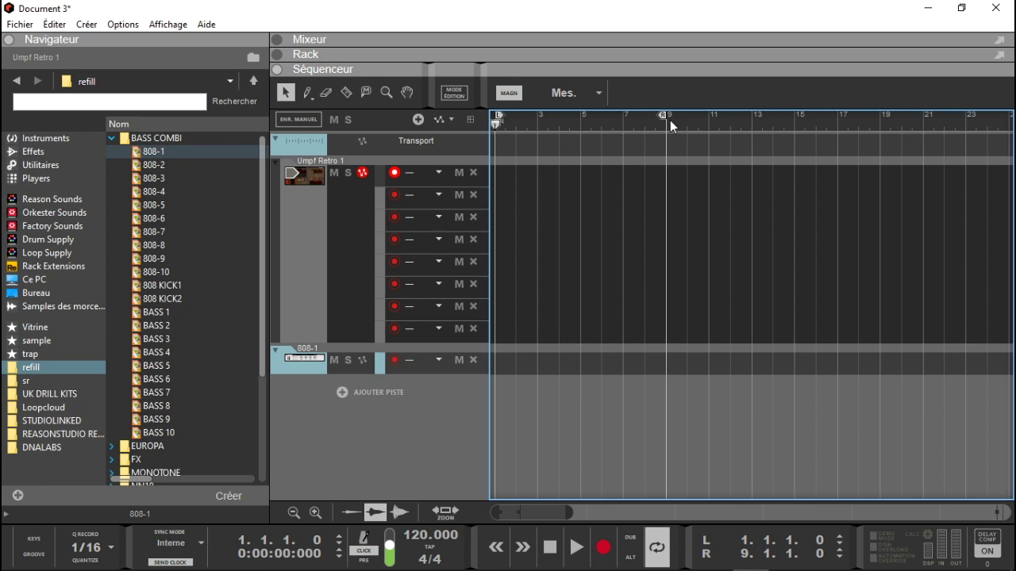
pyautogui.moveTo(663, 567)
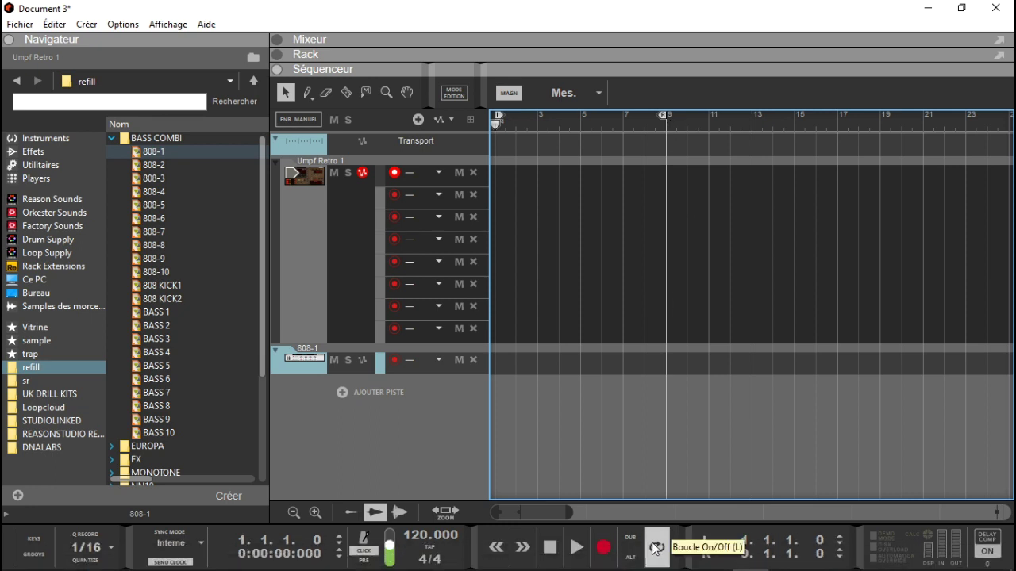
pyautogui.click(659, 548)
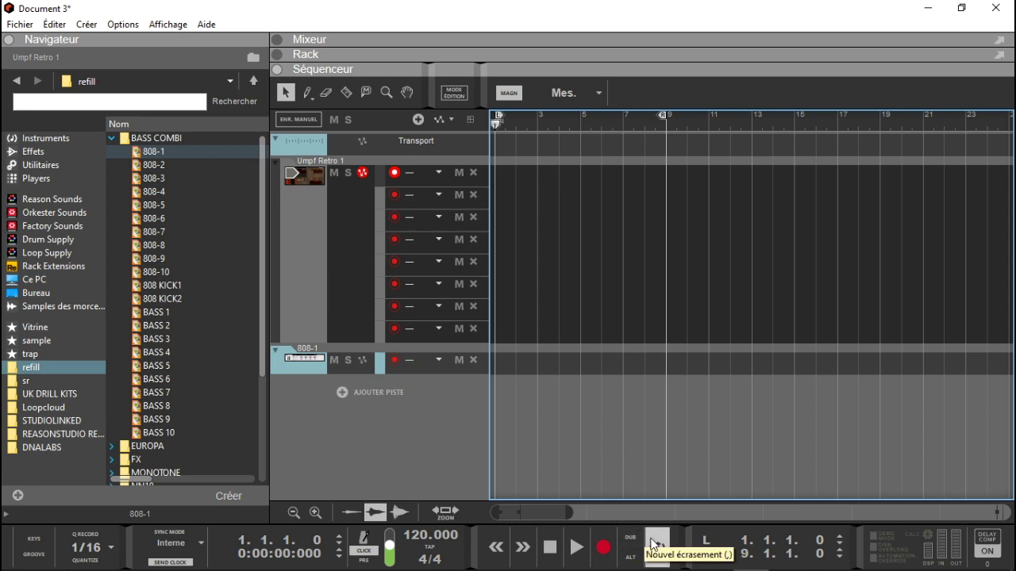
# Step: Enable quantization during recording and set the project tempo to 140 BPM
pyautogui.click(87, 536)
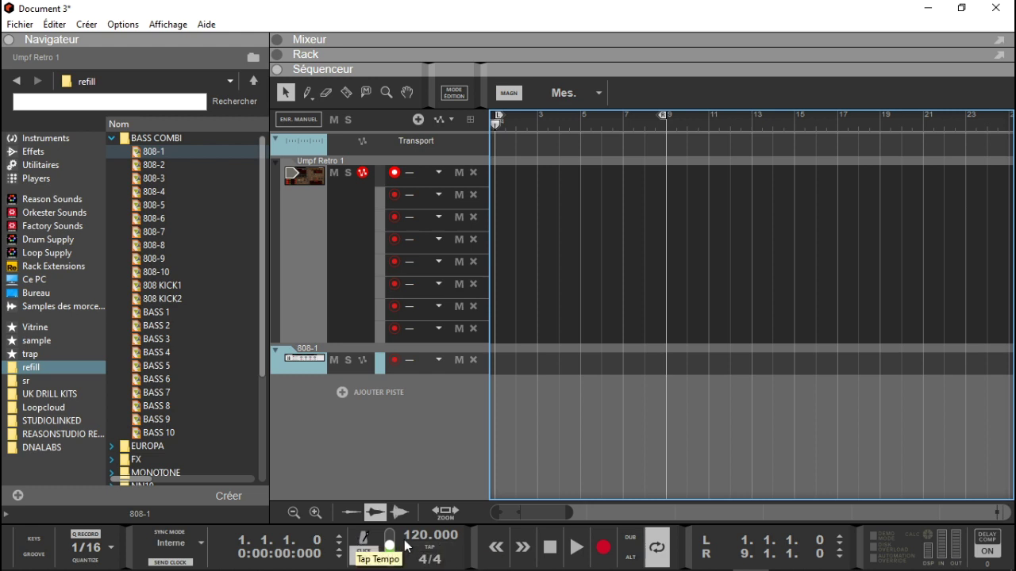
pyautogui.moveTo(420, 536); pyautogui.dragTo(423, 475)
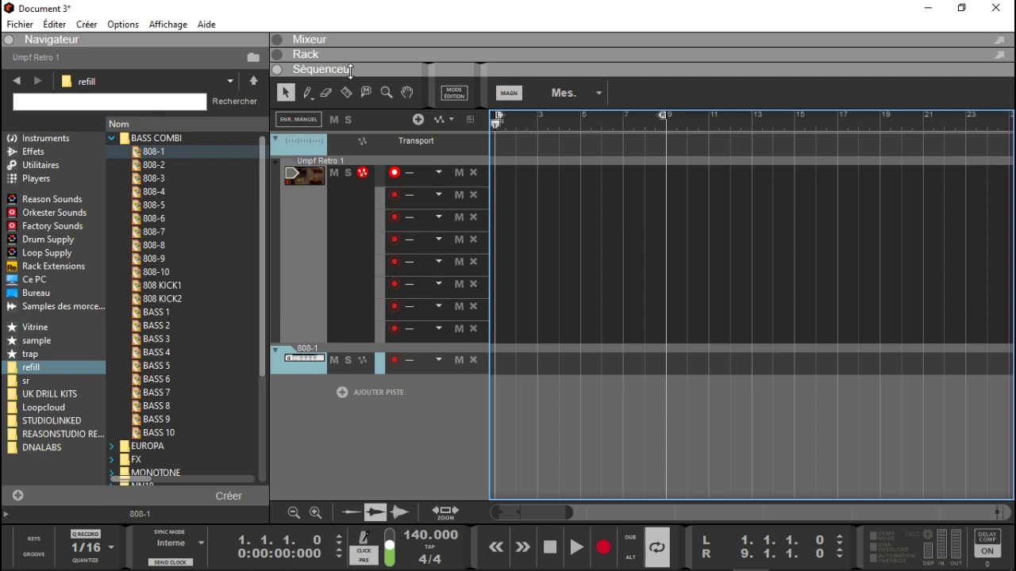
# Step: Unfold the 808-1 and KICK mix channels in the rack and cable KICK's parallel output to 808-1's Dynamics sidechain input
pyautogui.click(288, 70)
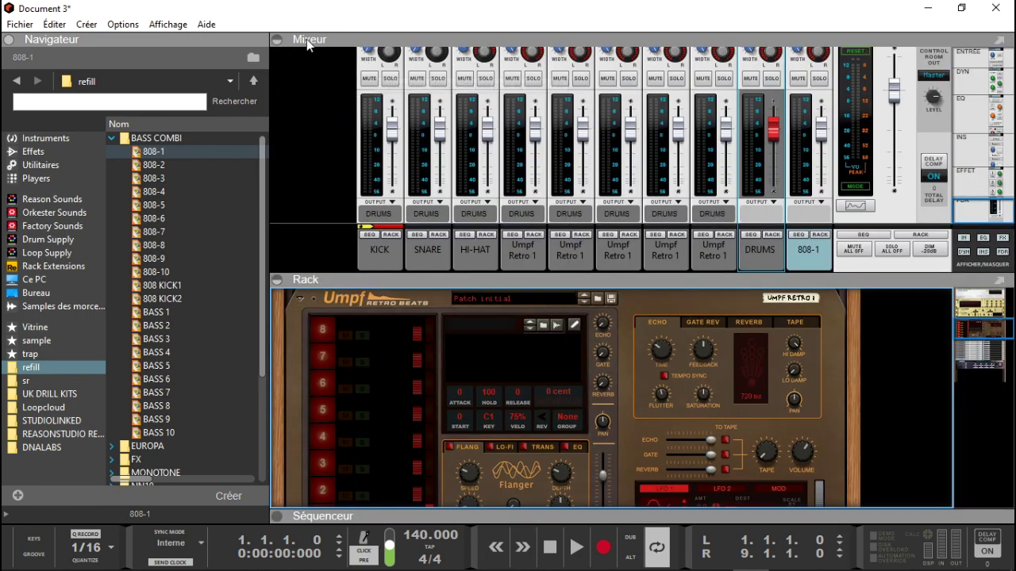
pyautogui.click(279, 38)
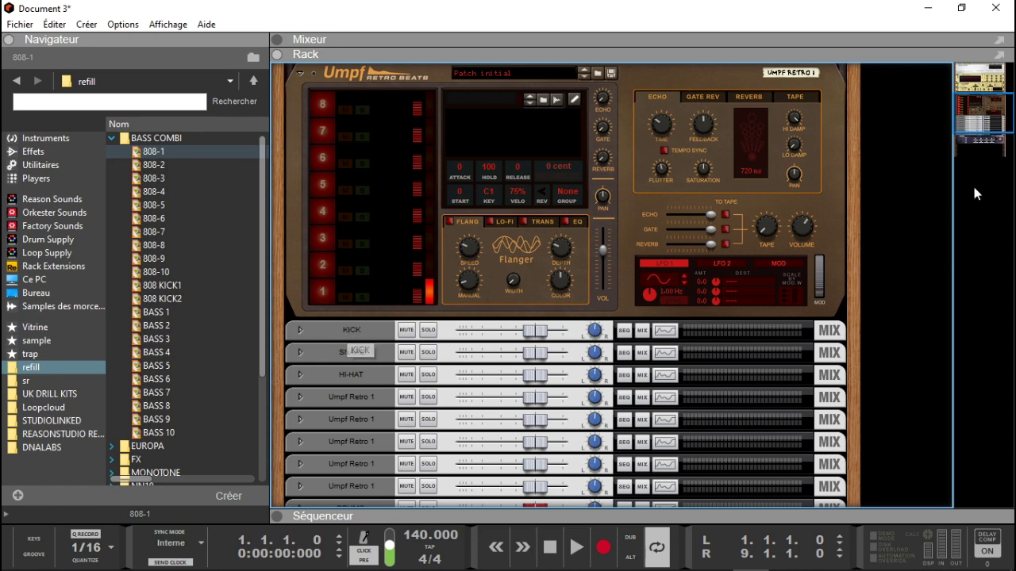
pyautogui.moveTo(991, 125); pyautogui.dragTo(1000, 149)
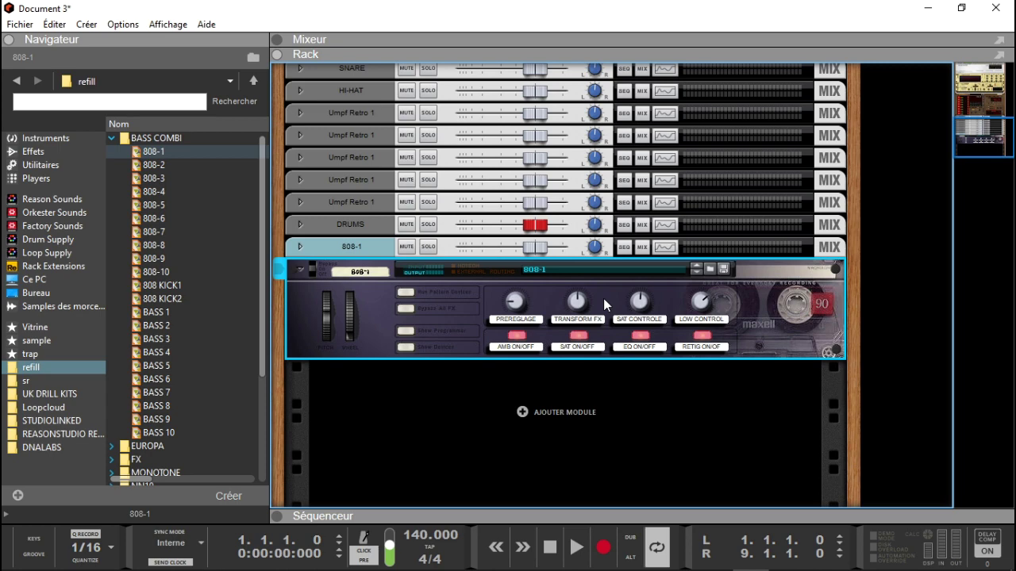
pyautogui.click(299, 245)
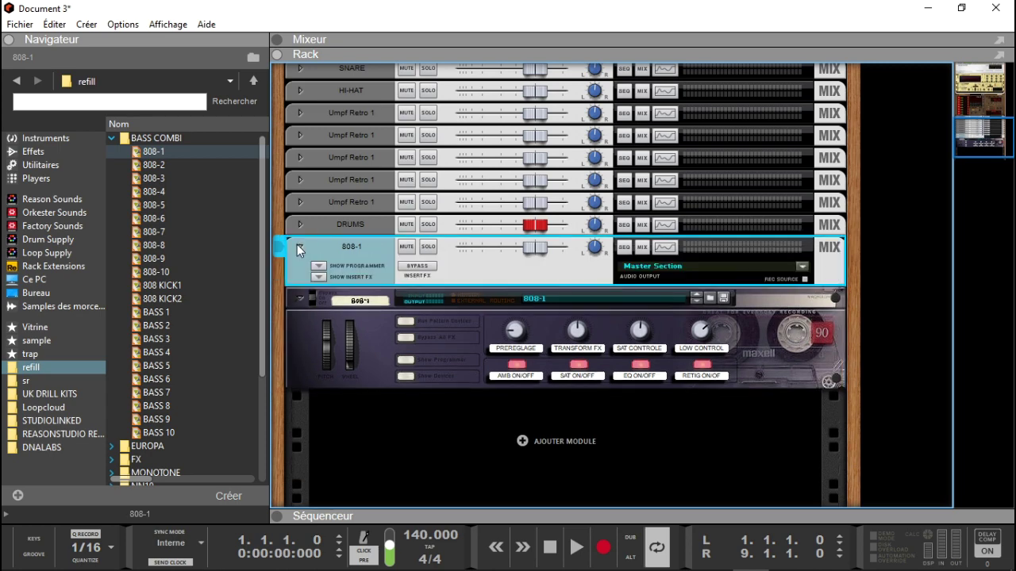
pyautogui.moveTo(984, 141); pyautogui.dragTo(976, 119)
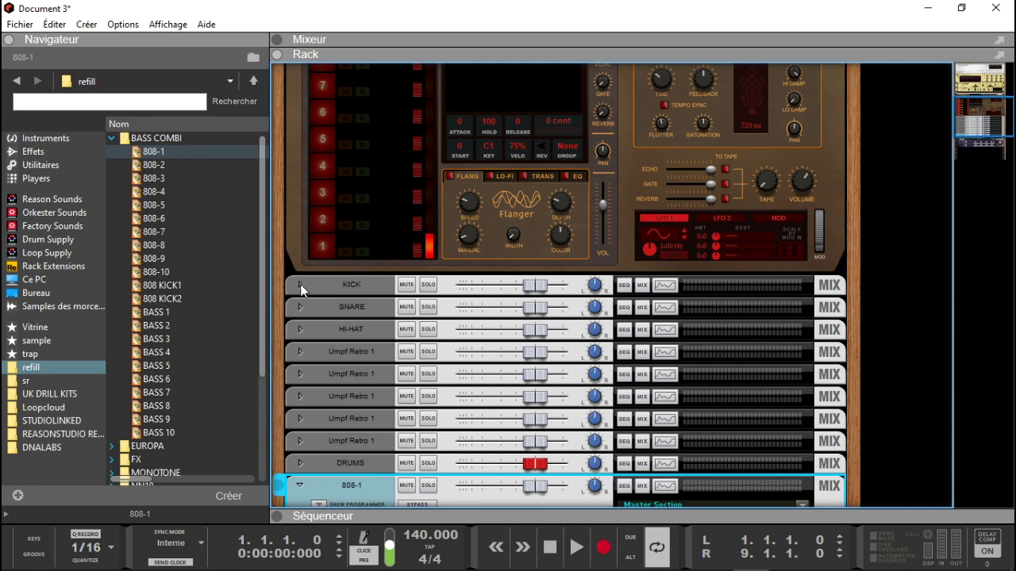
pyautogui.click(300, 284)
pyautogui.press('Tab')
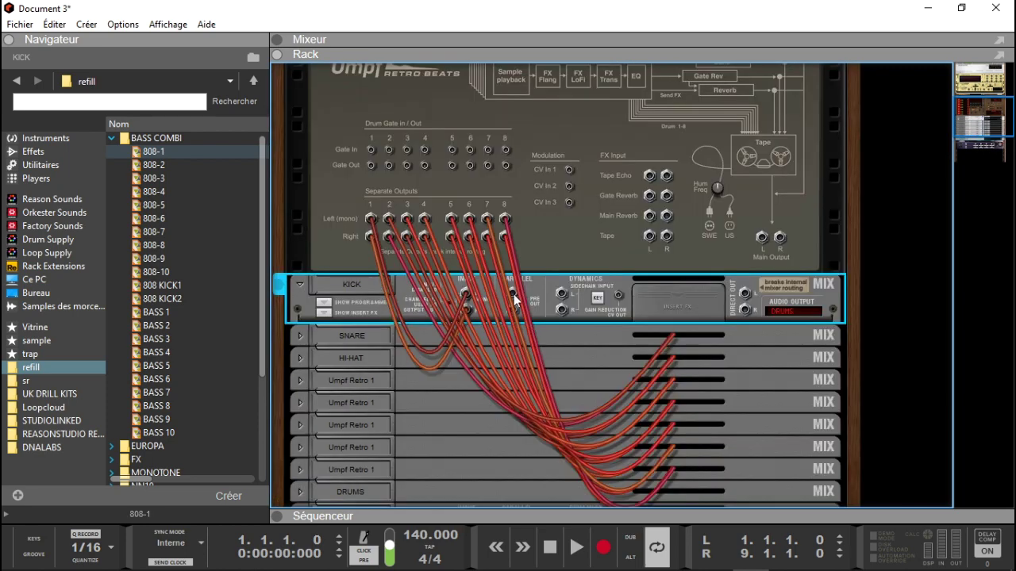
pyautogui.moveTo(512, 297); pyautogui.dragTo(565, 229)
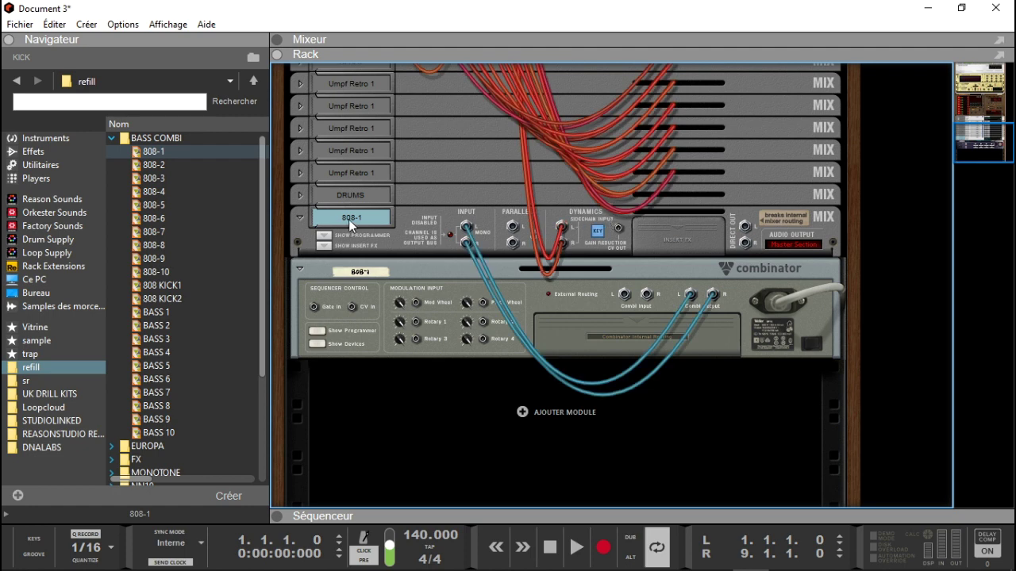
# Step: Turn the rack back to its front side and fold the 808-1 and KICK mix channels
pyautogui.press('Tab')
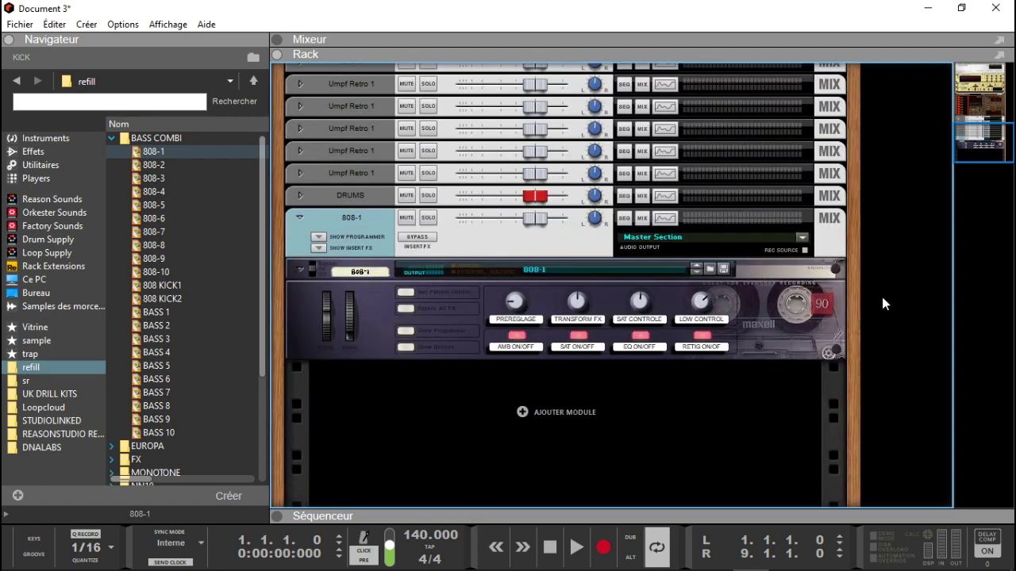
pyautogui.click(301, 223)
pyautogui.moveTo(993, 157); pyautogui.dragTo(992, 130)
pyautogui.click(305, 331)
pyautogui.click(299, 331)
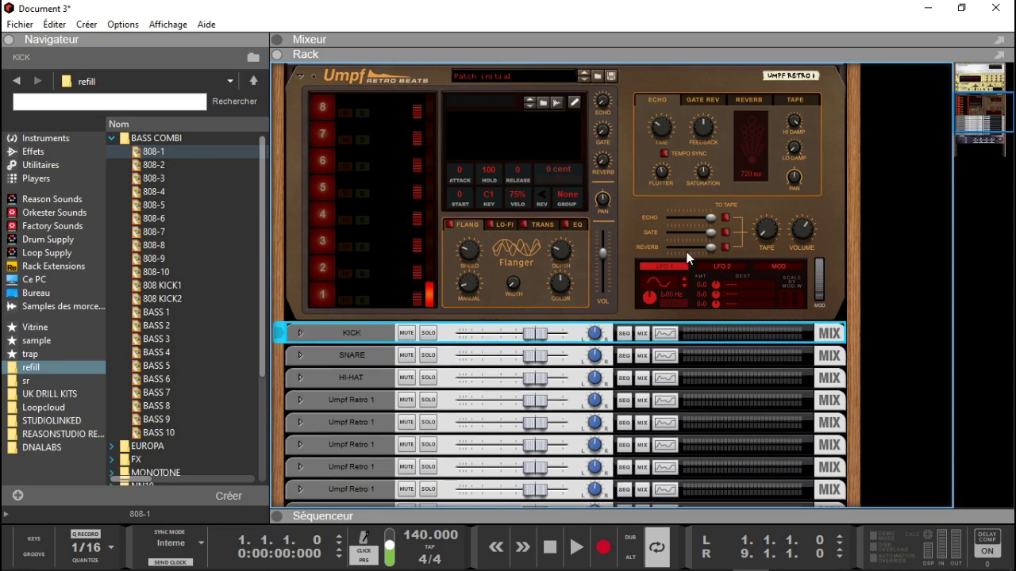
# Step: Set the 808-1 mixer channel's colour to Bordeaux
pyautogui.press('F5')
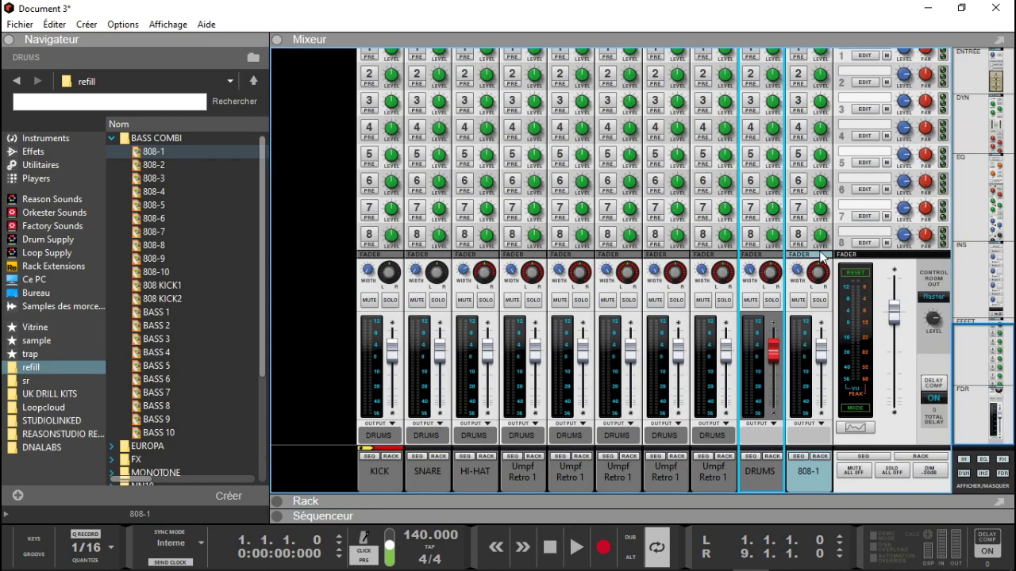
pyautogui.rightClick(828, 484)
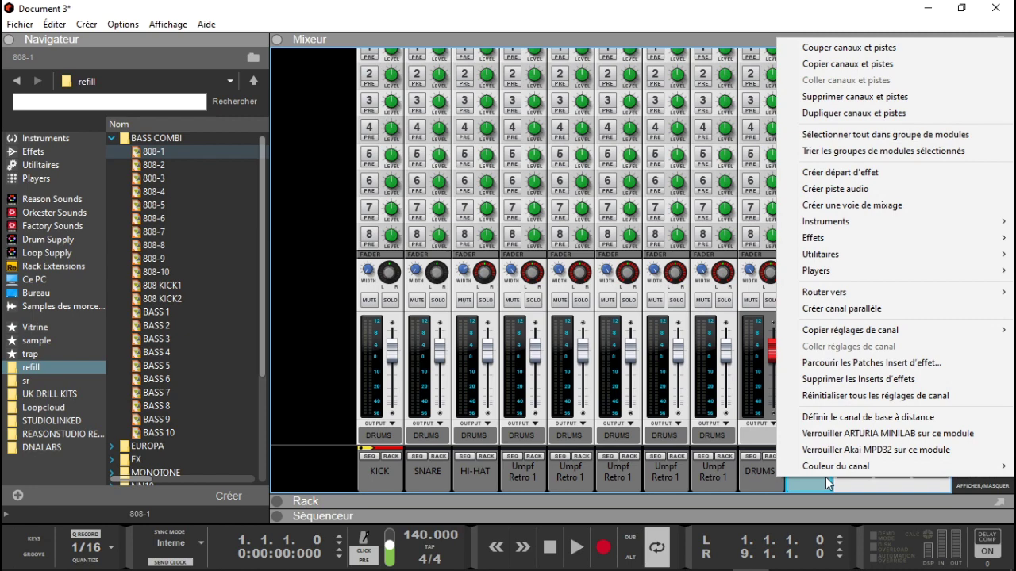
pyautogui.moveTo(848, 473)
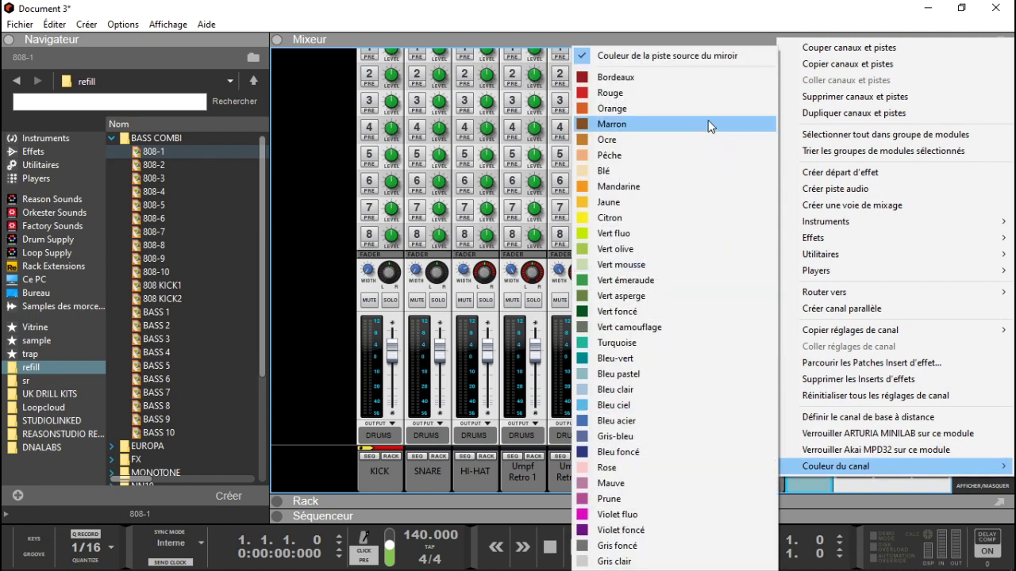
pyautogui.click(686, 78)
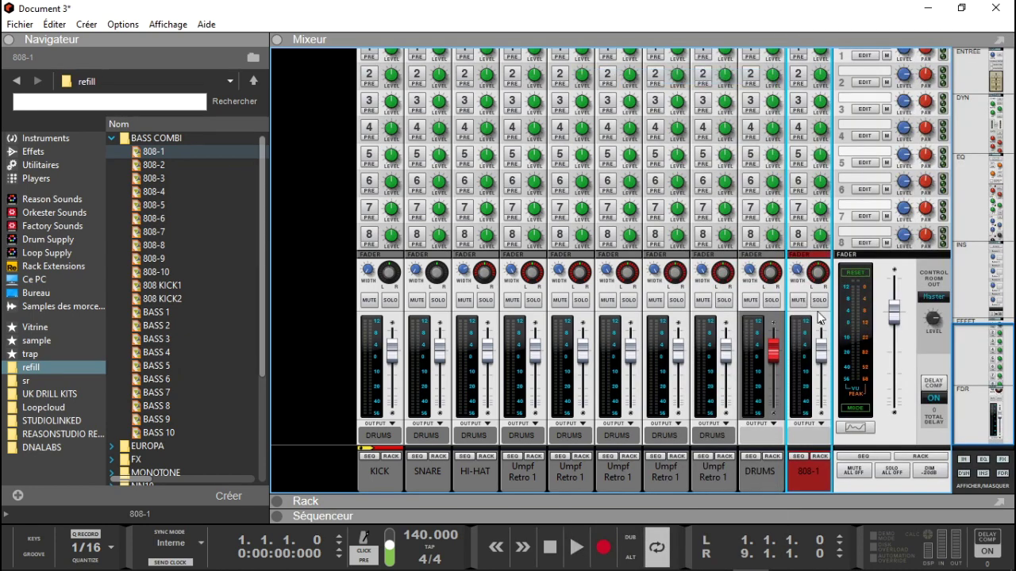
# Step: Hide the mixer's EQ, Inserts and Send sections and bring the 808-1 channel's Dynamics section into view
pyautogui.click(1003, 460)
pyautogui.click(1003, 460)
pyautogui.click(984, 474)
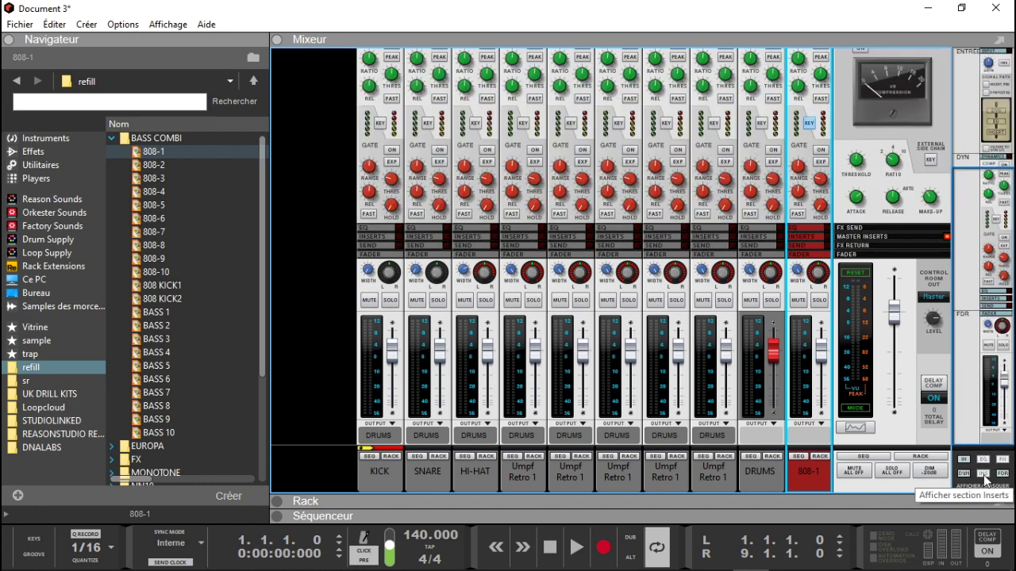
pyautogui.click(809, 124)
pyautogui.moveTo(964, 197); pyautogui.dragTo(966, 176)
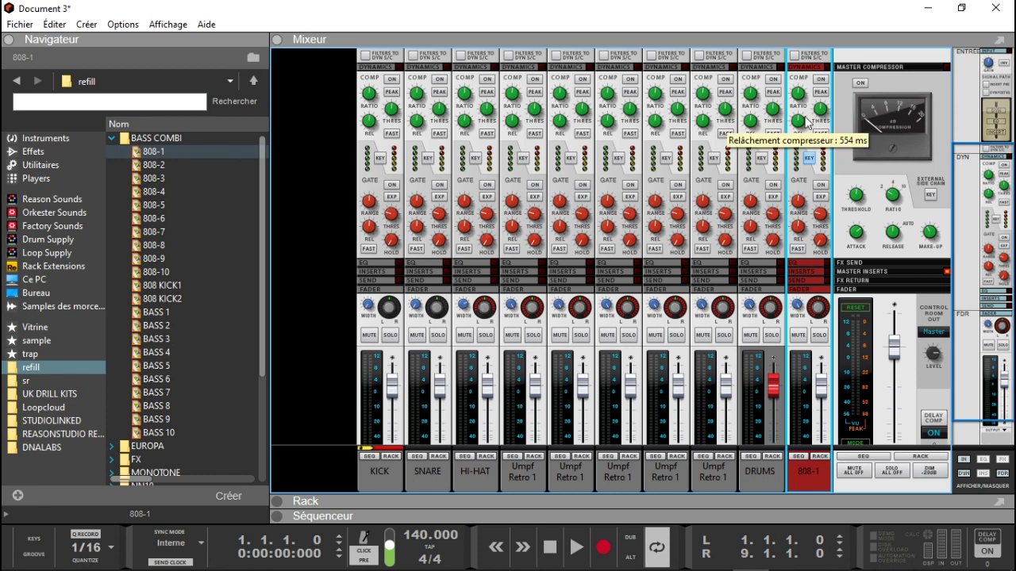
# Step: Move the 808-1 mixer channel ahead of KICK and sort the module groups of all channels to match
pyautogui.moveTo(808, 479); pyautogui.dragTo(334, 423)
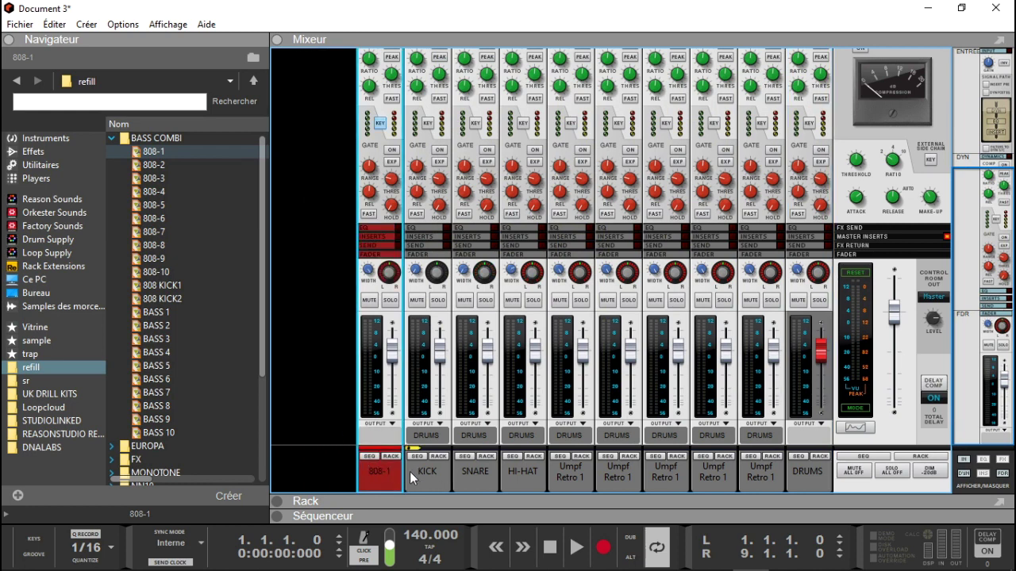
pyautogui.click(320, 436)
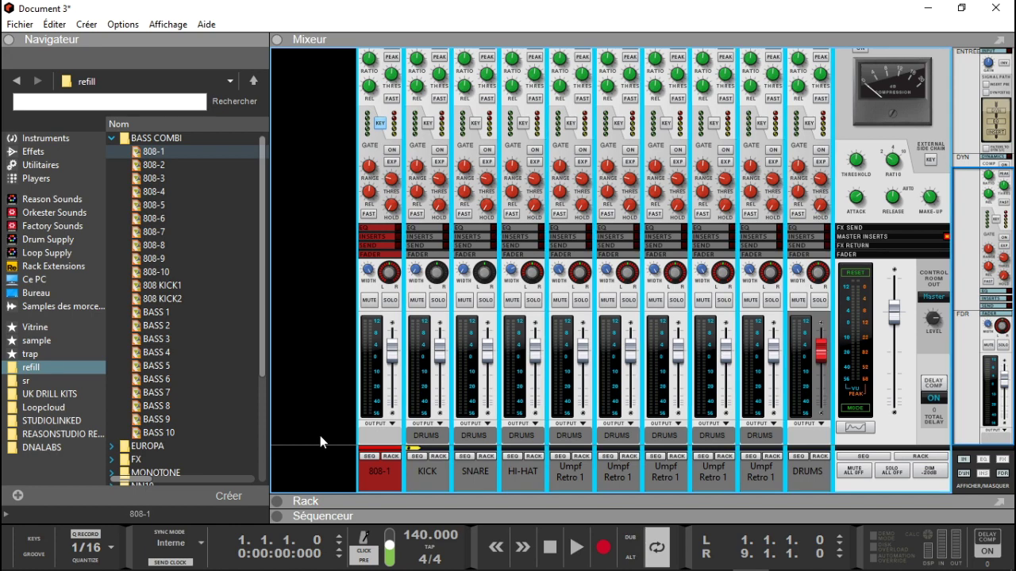
pyautogui.rightClick(366, 405)
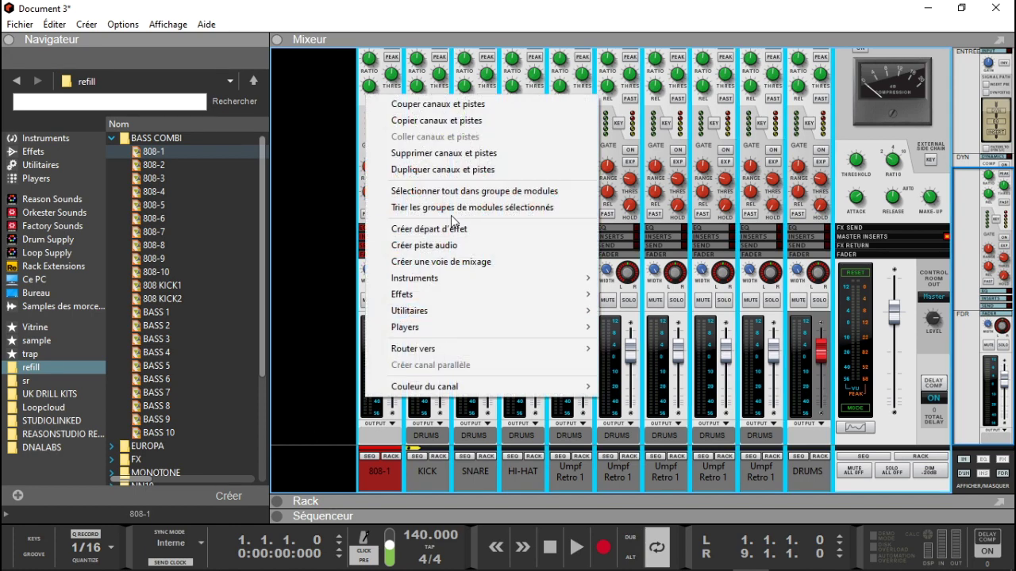
pyautogui.click(513, 207)
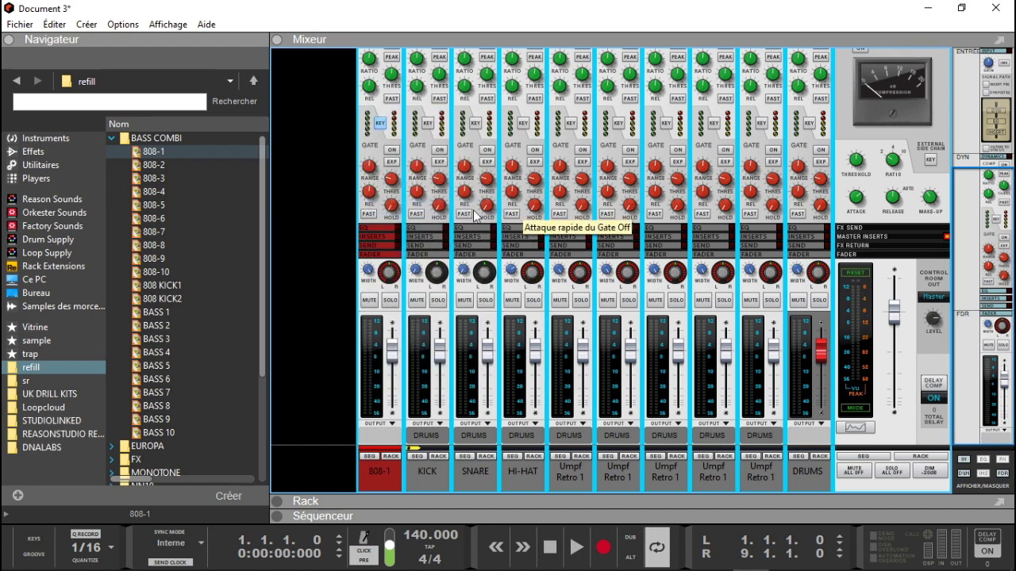
pyautogui.click(300, 284)
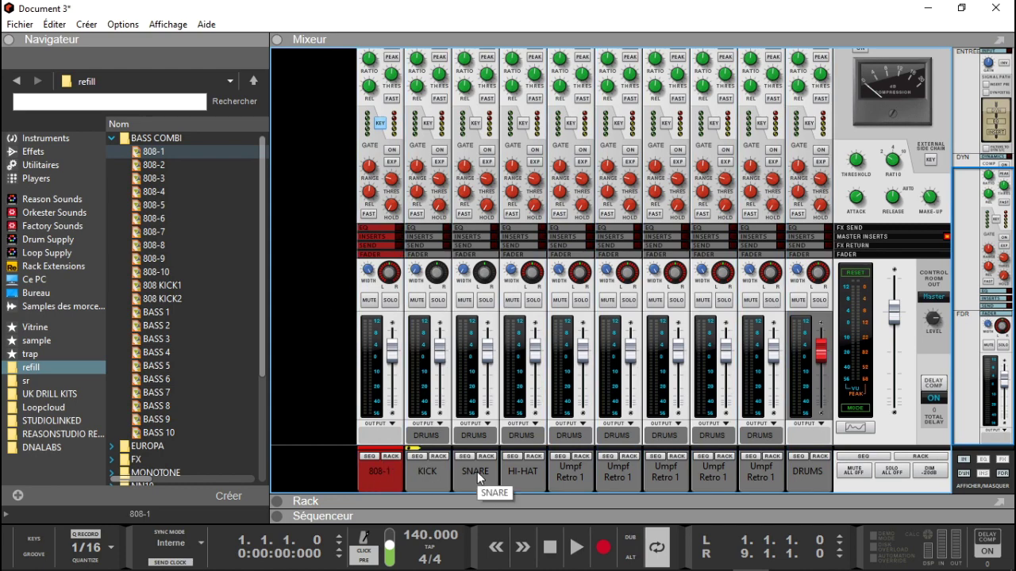
# Step: Examine the order of the modules in the rack and of the tracks in the sequencer
pyautogui.press('F6')
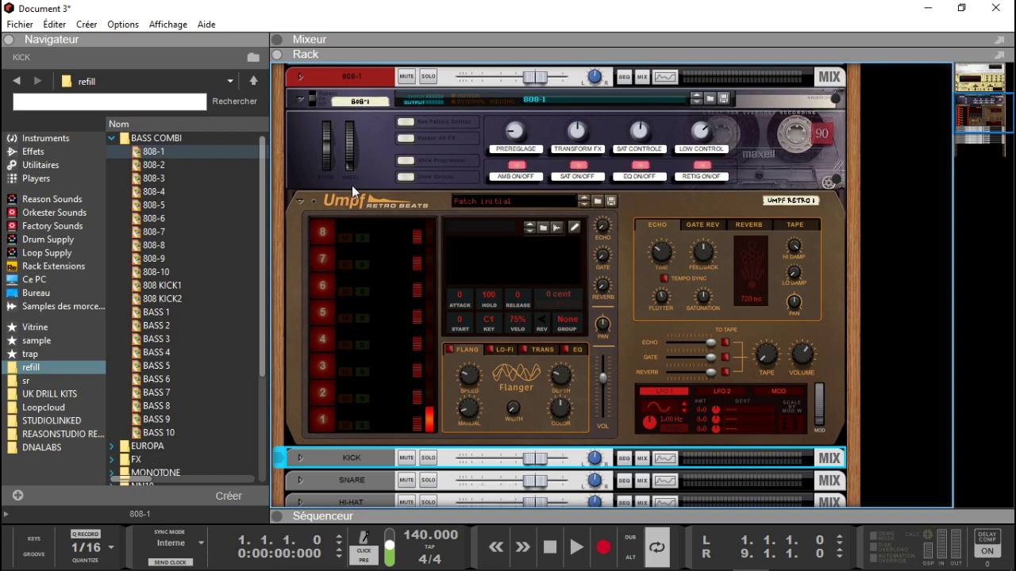
pyautogui.scroll(3, 999, 111)
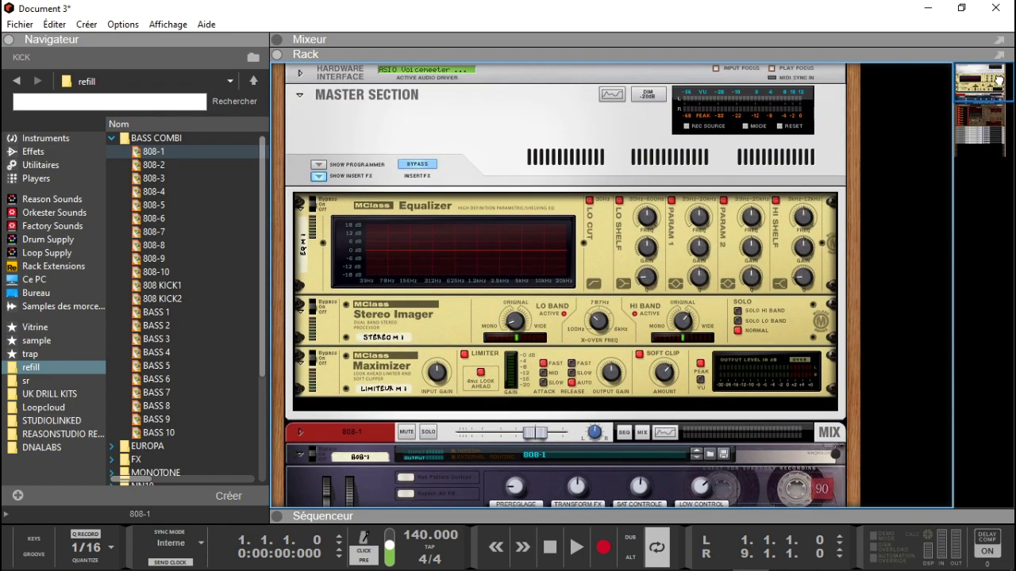
pyautogui.scroll(-3, 1002, 104)
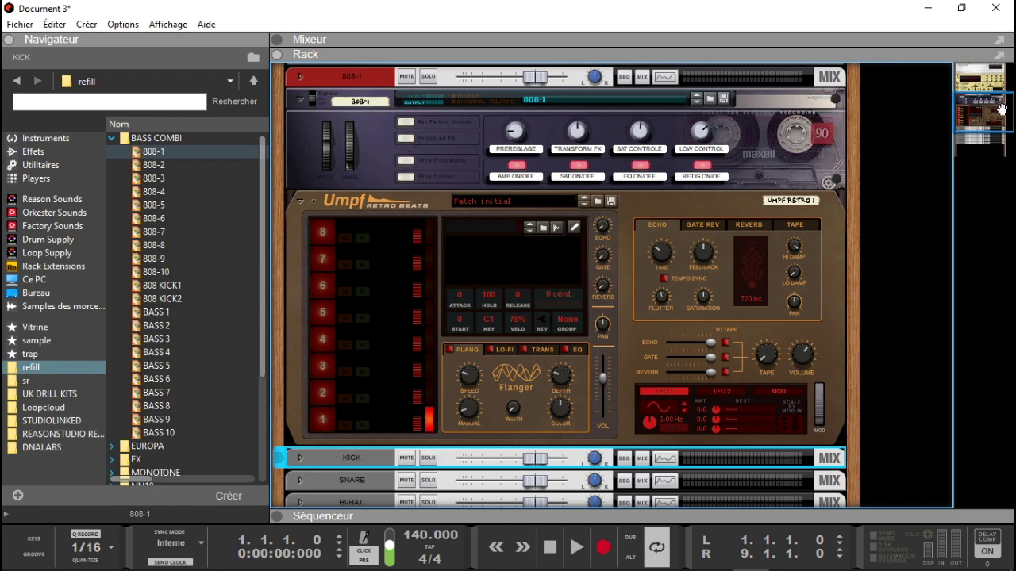
pyautogui.scroll(-3, 1010, 105)
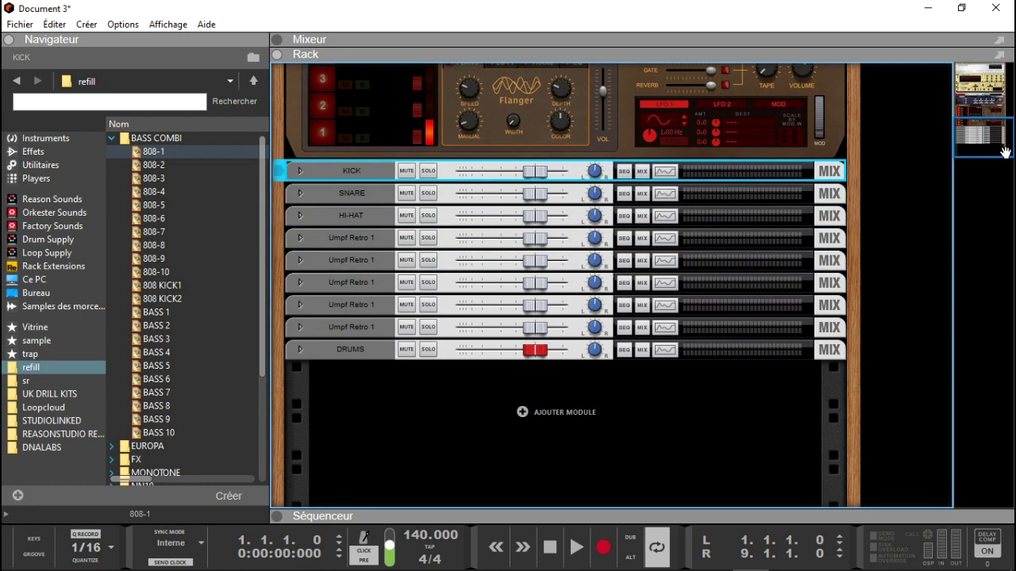
pyautogui.press('F7')
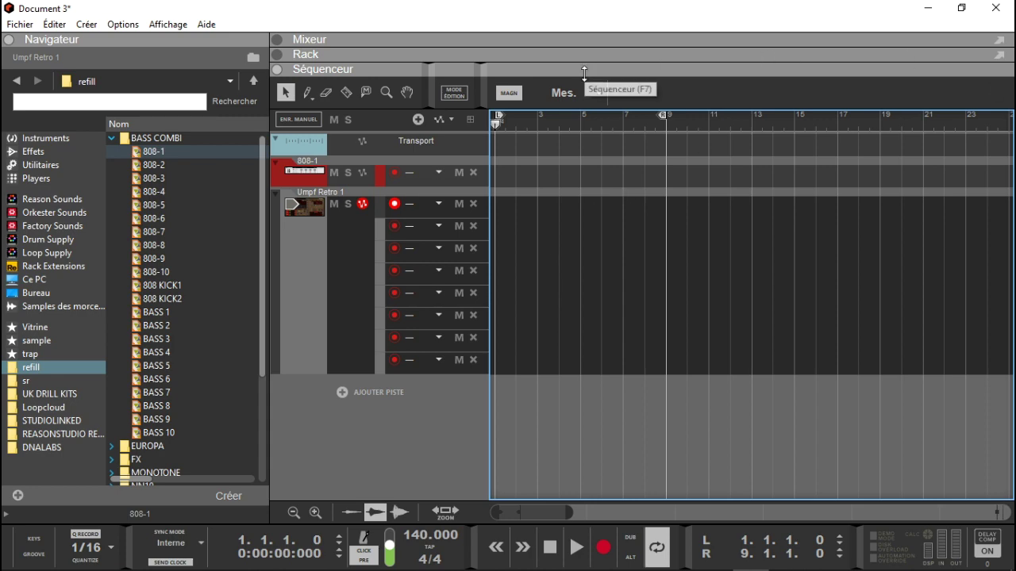
pyautogui.press('F5')
pyautogui.press('F7')
pyautogui.press('F6')
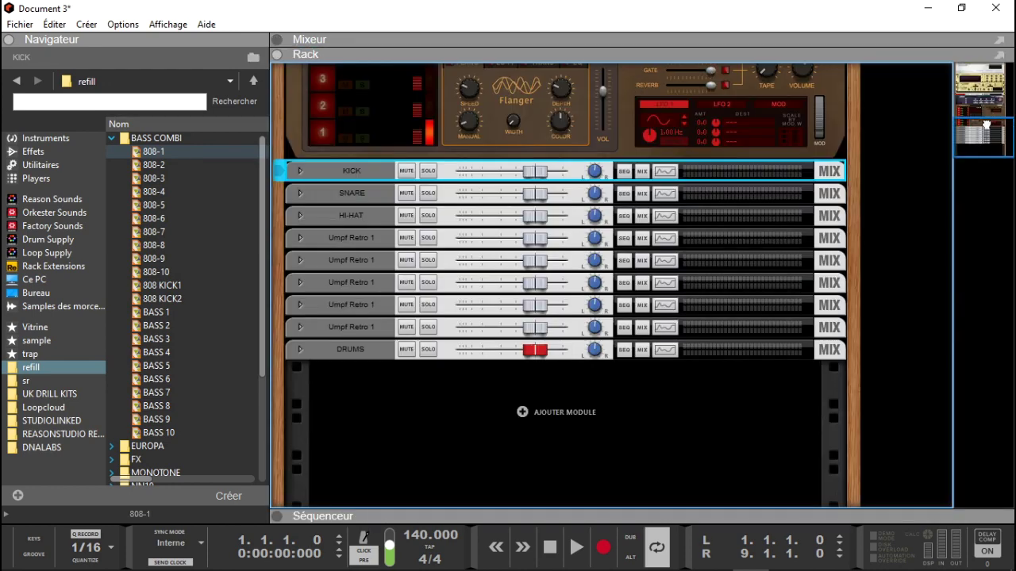
# Step: Switch the Master Section's level meter to the PPM + crête display mode
pyautogui.moveTo(987, 124); pyautogui.dragTo(978, 82)
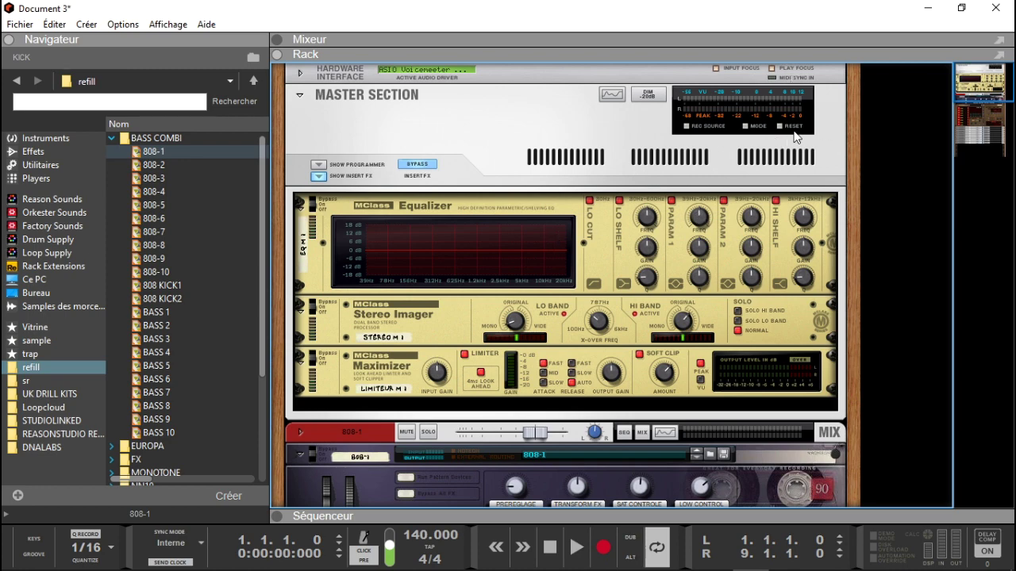
pyautogui.press('F5')
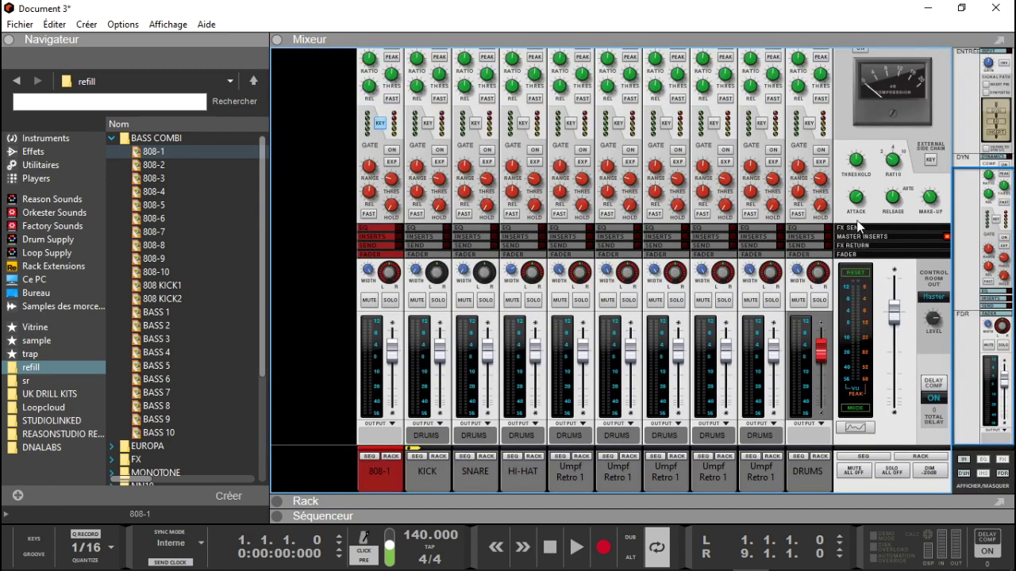
pyautogui.click(854, 409)
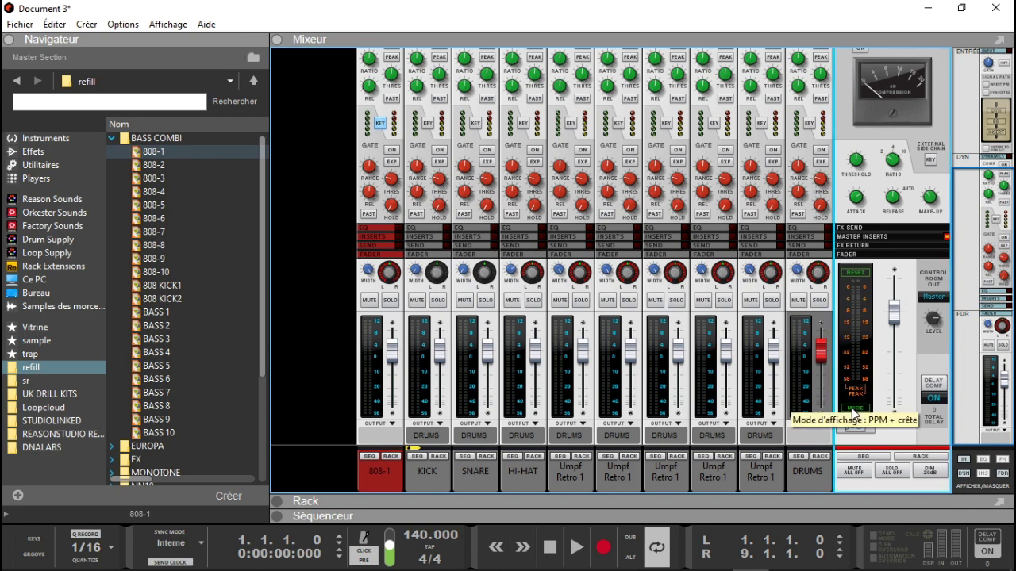
# Step: Show the sequencer together with the mixer and select the 808-1 track for playing
pyautogui.click(276, 517)
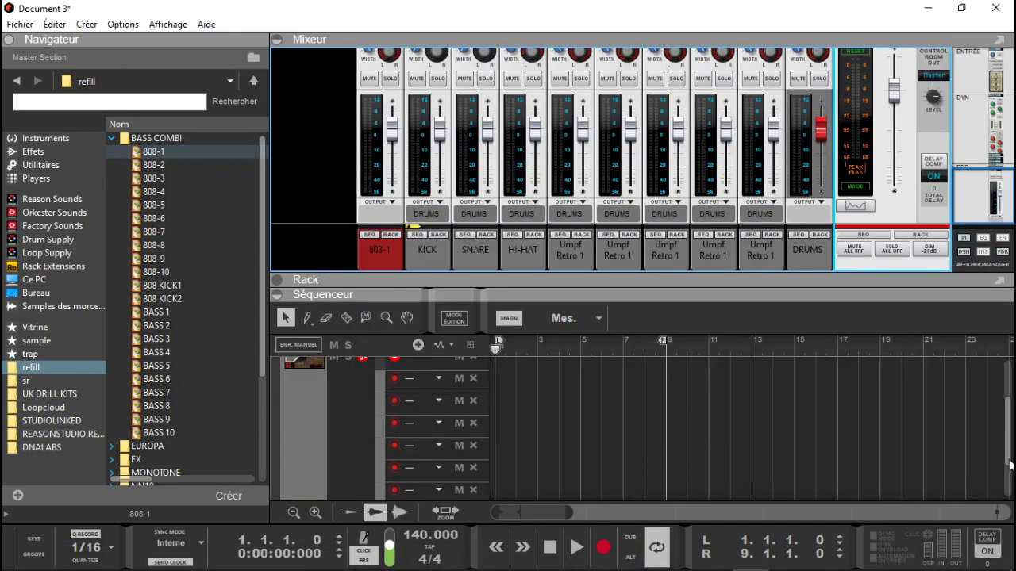
pyautogui.moveTo(1010, 466); pyautogui.dragTo(1011, 416)
pyautogui.click(323, 408)
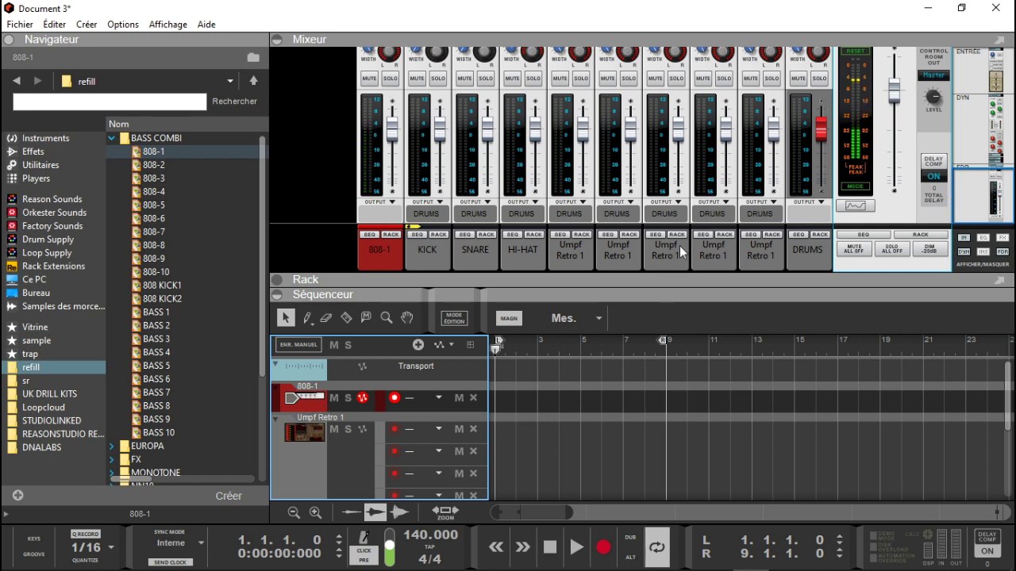
# Step: Show only the rack, unfold the Hardware Interface and reset its Big Meter clip indicators
pyautogui.click(277, 40)
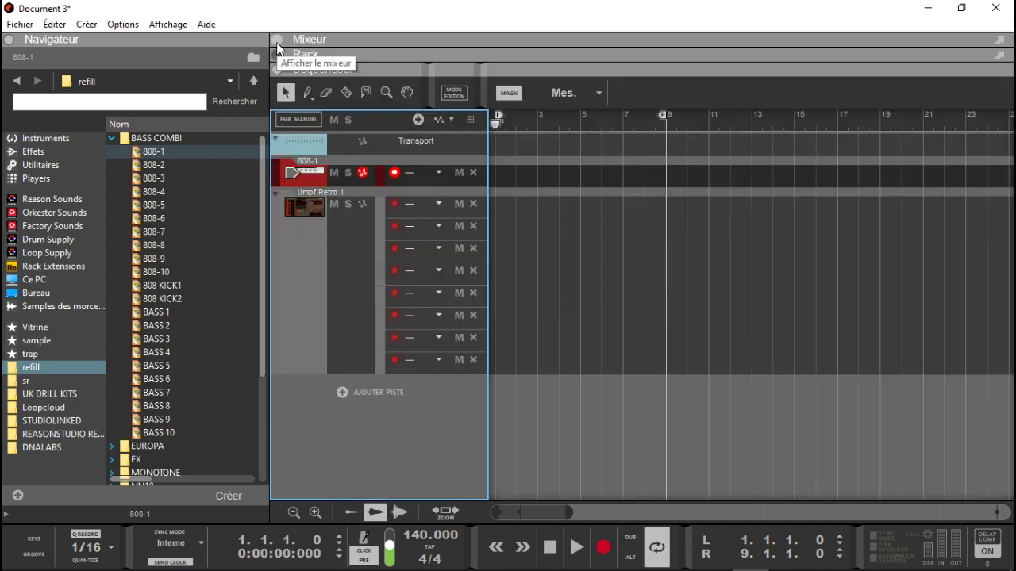
pyautogui.click(278, 55)
pyautogui.click(277, 294)
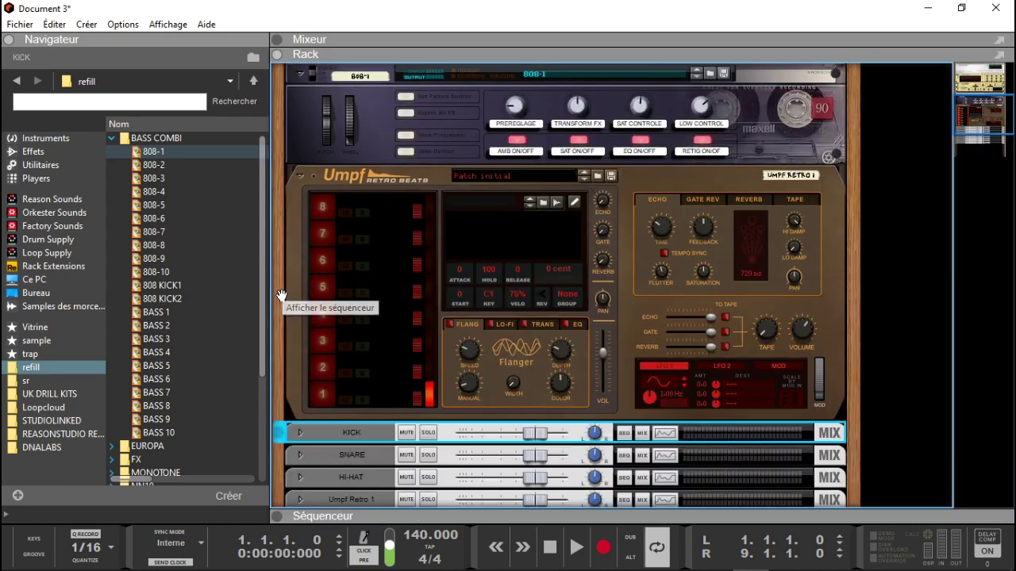
pyautogui.moveTo(996, 125); pyautogui.dragTo(1007, 90)
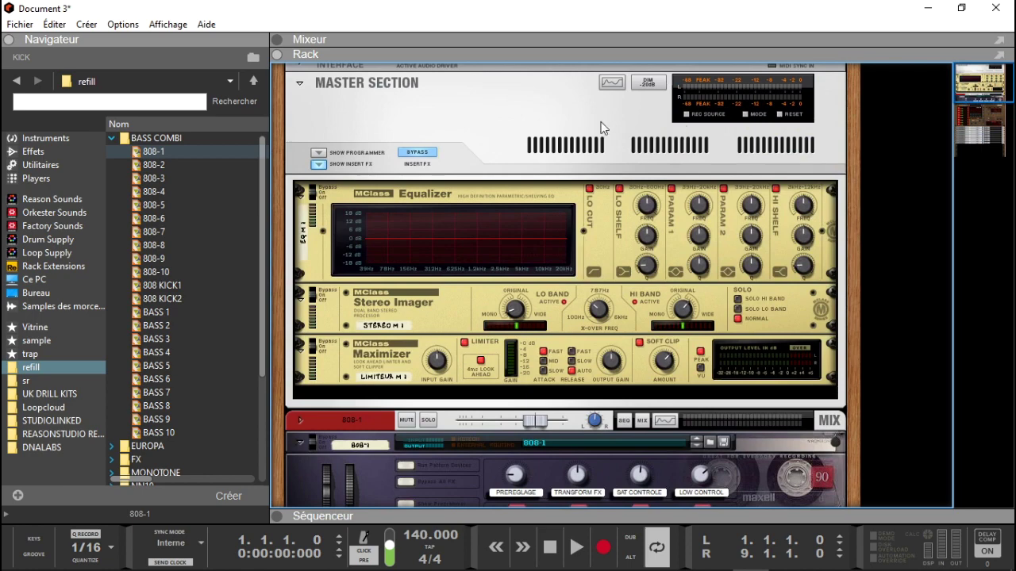
pyautogui.scroll(1, 1006, 84)
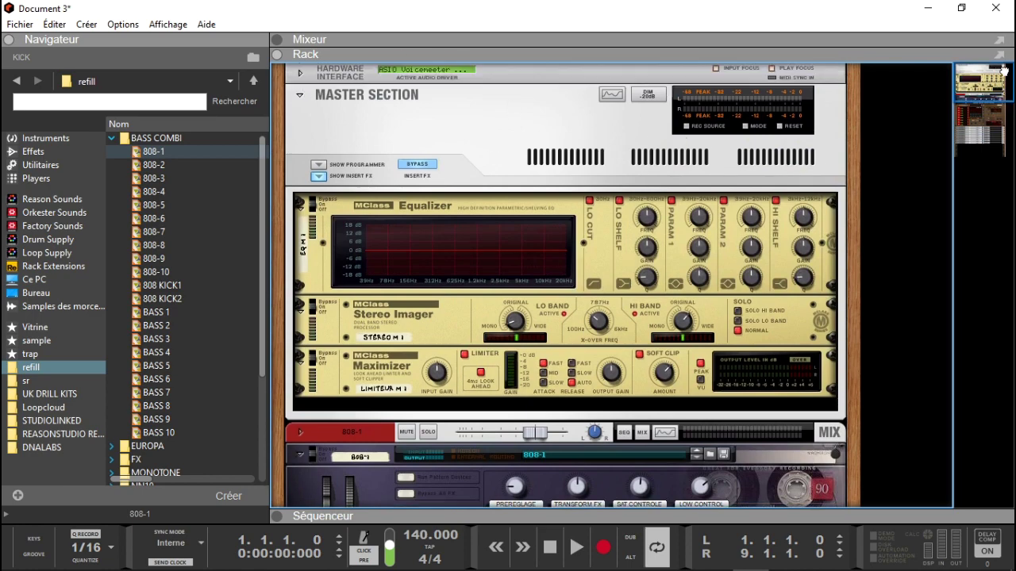
pyautogui.click(300, 73)
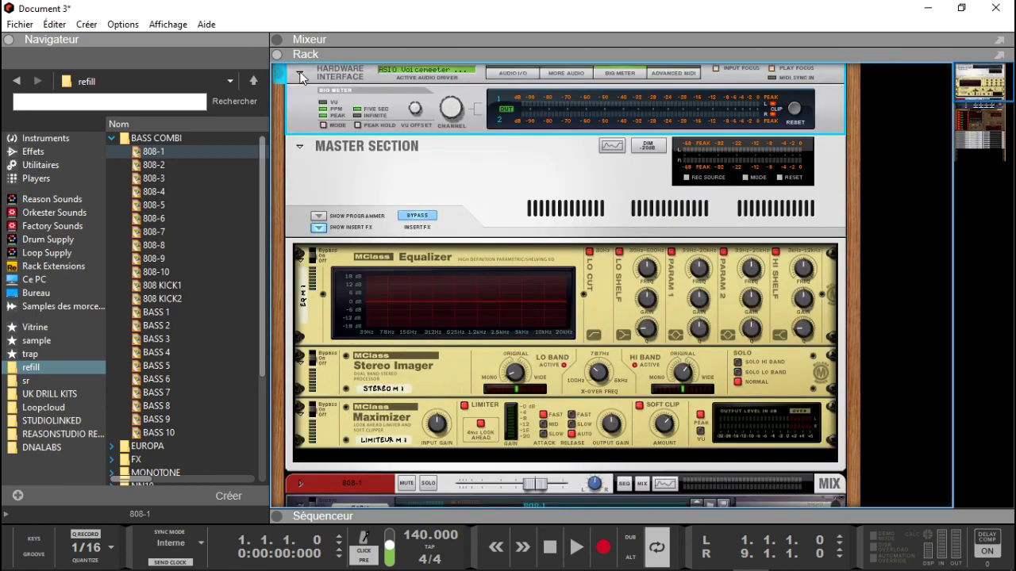
pyautogui.click(796, 109)
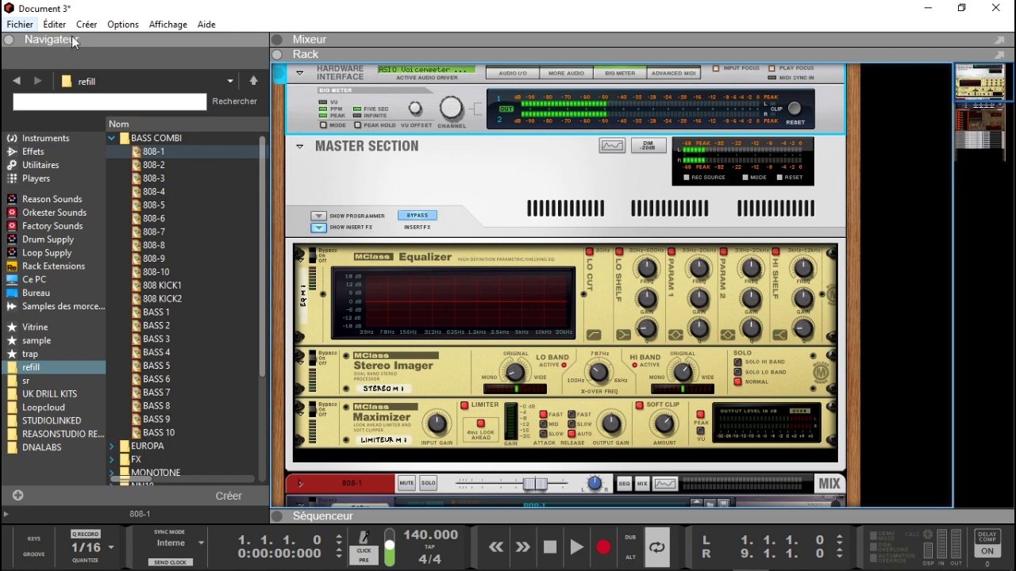
# Step: Save the song as ABC TEMP1 in Musique > Reason Suite 11 > Template Songs, replacing the existing file
pyautogui.click(18, 25)
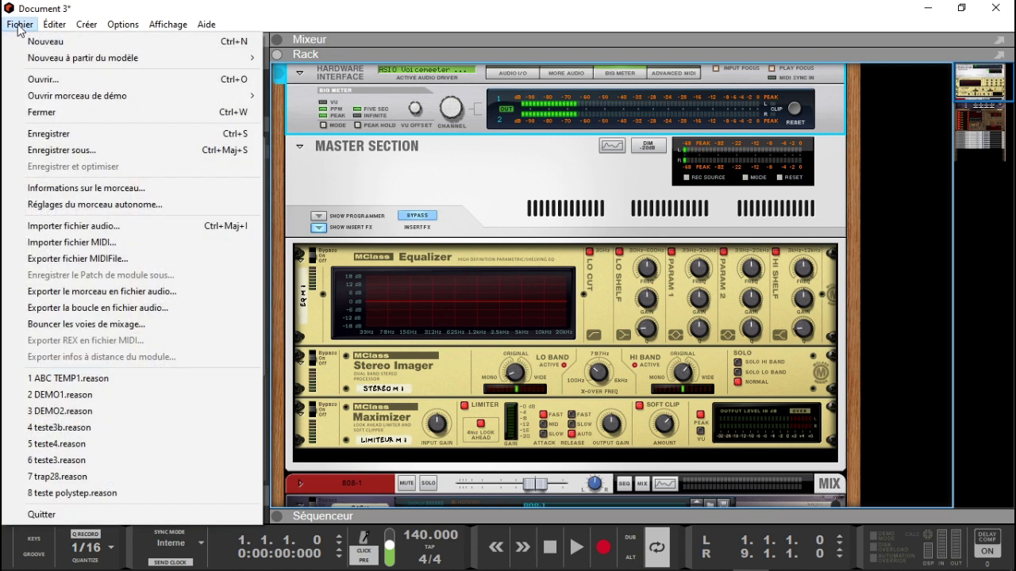
pyautogui.click(64, 149)
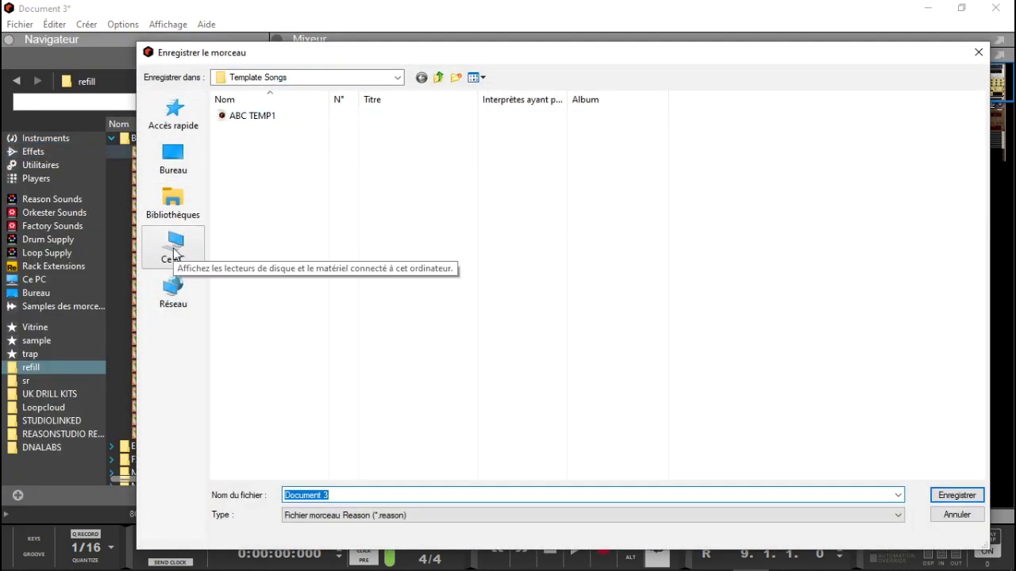
pyautogui.click(181, 208)
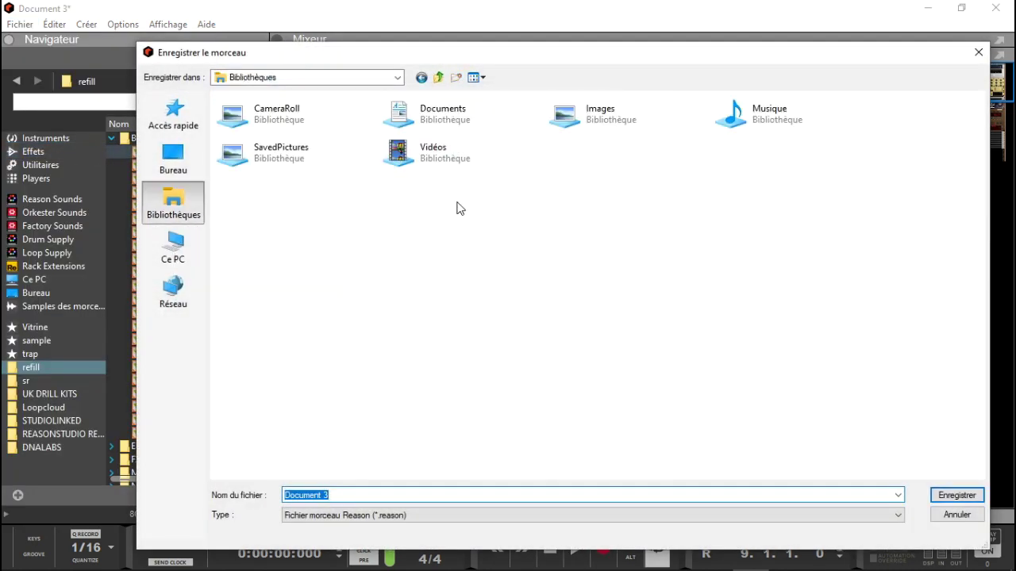
pyautogui.doubleClick(746, 116)
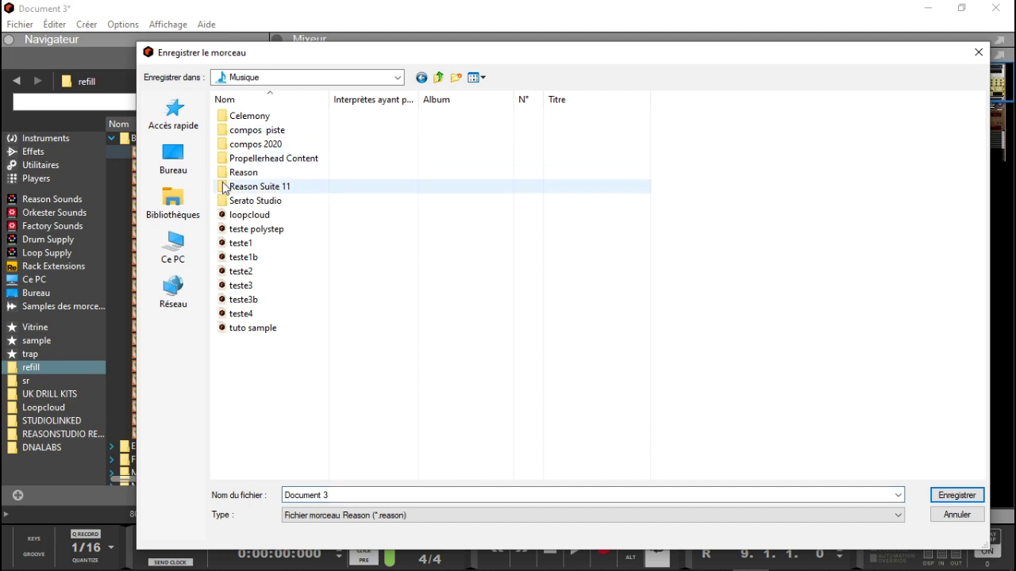
pyautogui.doubleClick(263, 189)
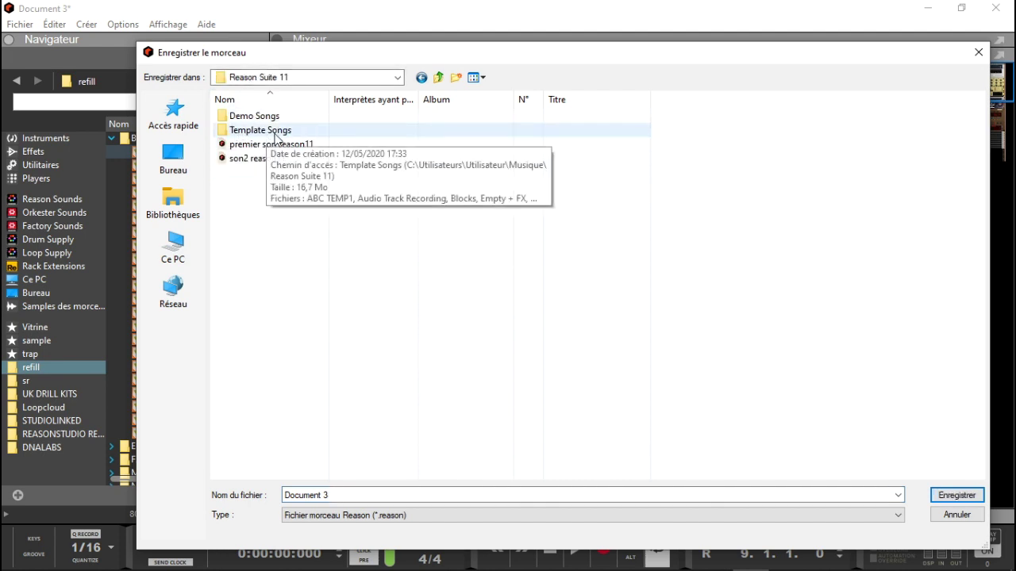
pyautogui.doubleClick(274, 132)
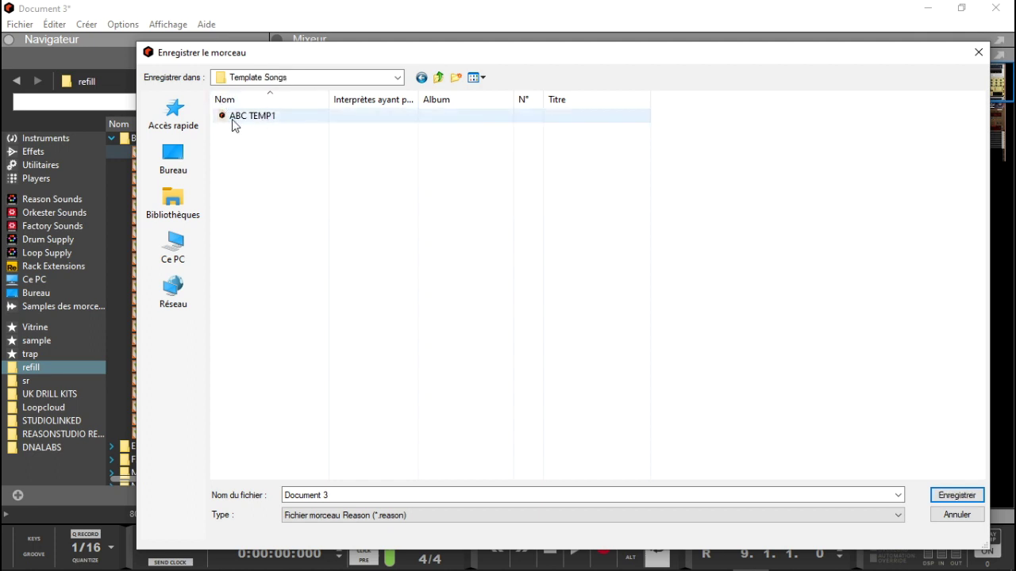
pyautogui.click(257, 121)
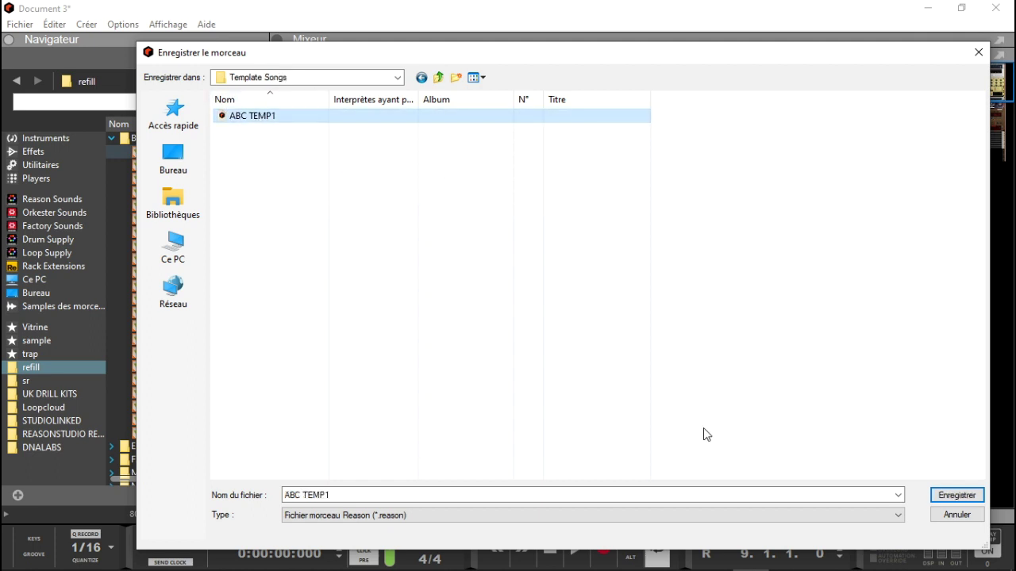
pyautogui.click(945, 497)
pyautogui.click(548, 293)
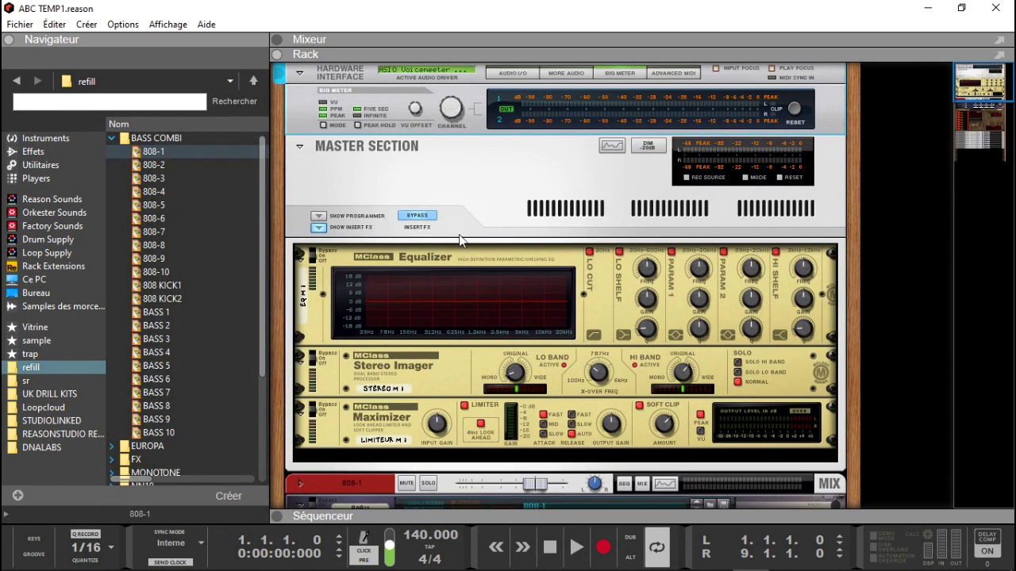
# Step: Set the default song preference to the template ABC TEMP1 from Musique > Reason Suite 11 > Template Songs
pyautogui.click(59, 29)
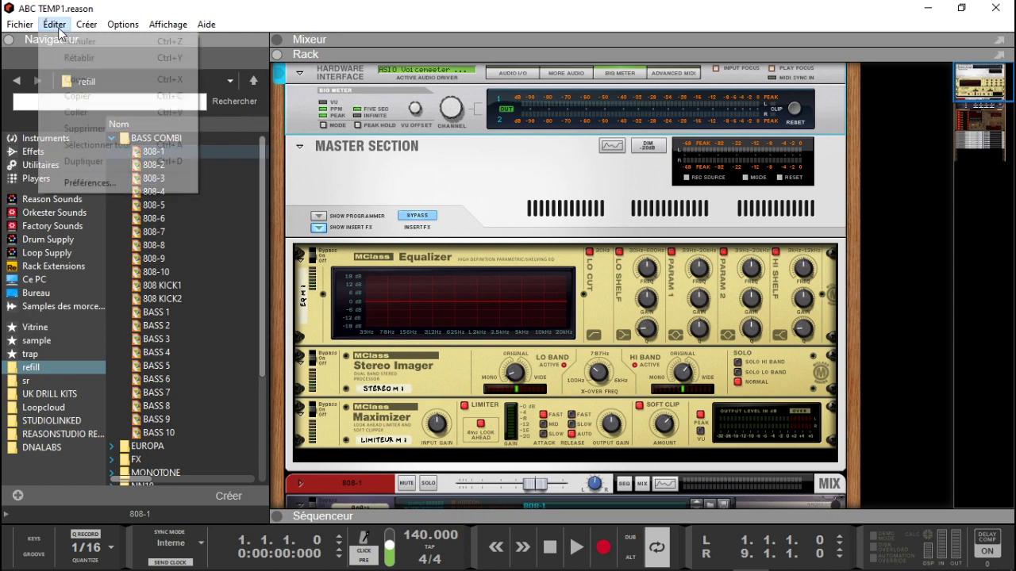
pyautogui.click(94, 183)
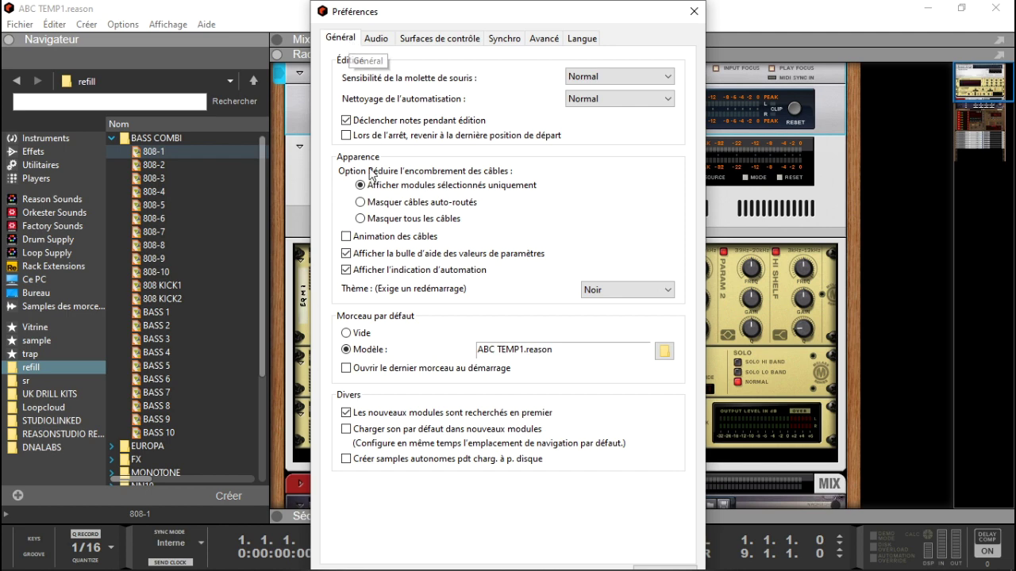
pyautogui.click(346, 333)
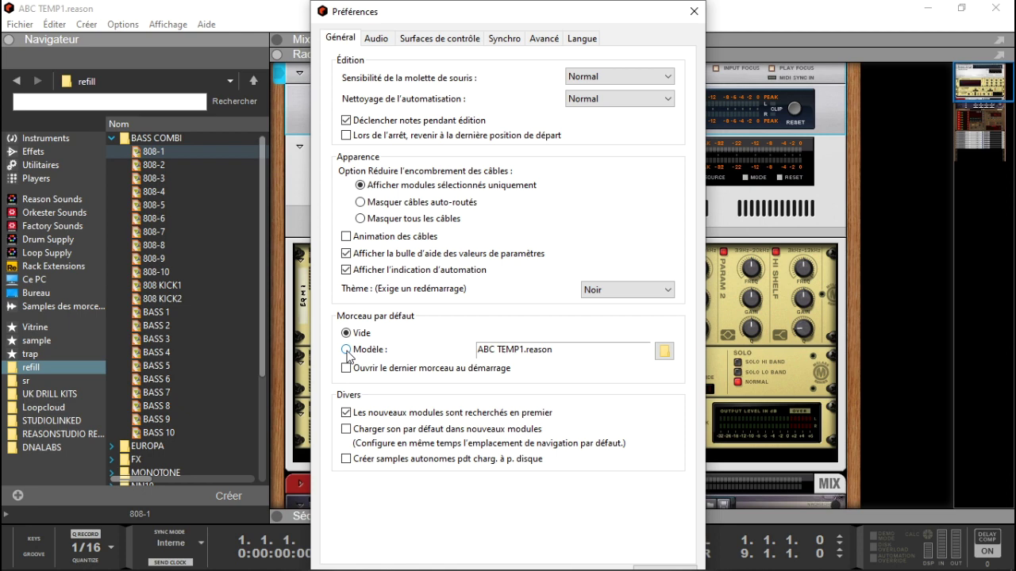
pyautogui.click(346, 350)
pyautogui.click(664, 351)
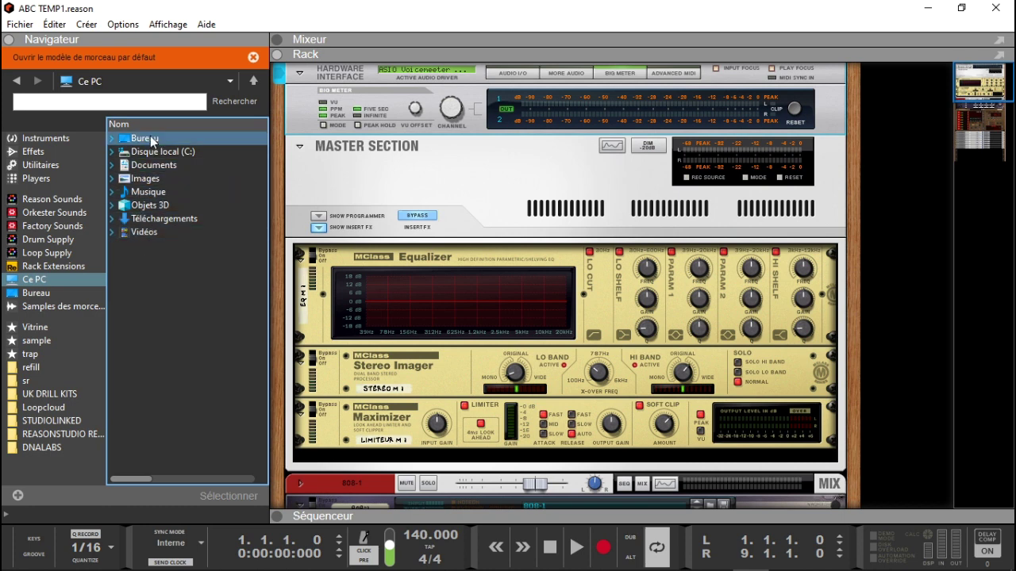
pyautogui.click(111, 193)
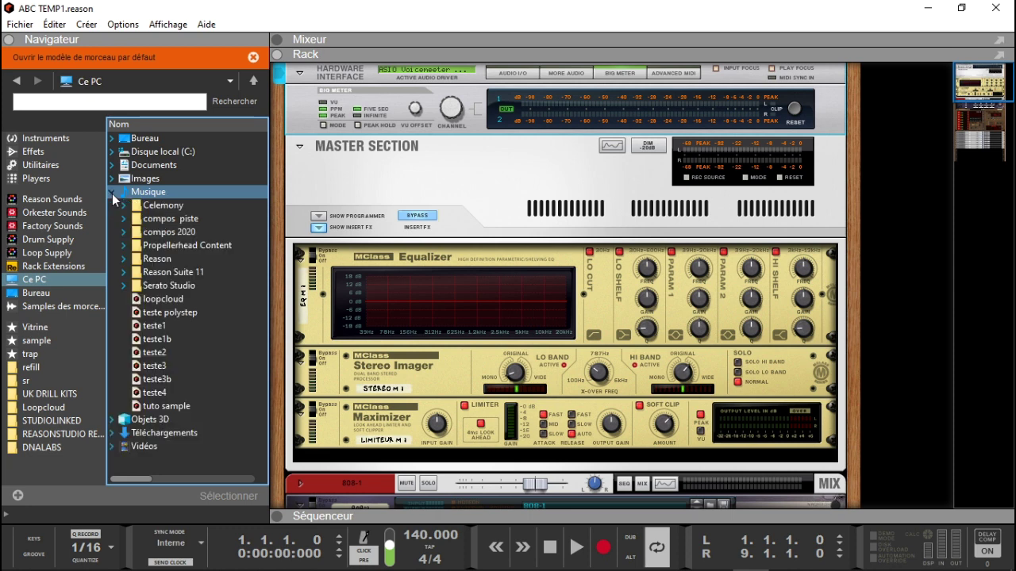
pyautogui.click(124, 272)
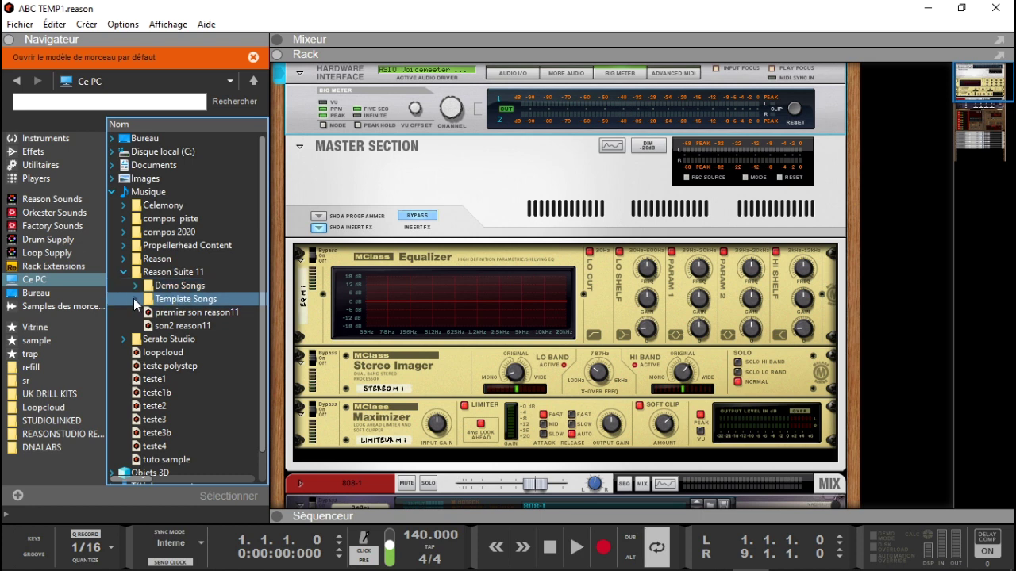
pyautogui.click(136, 300)
pyautogui.click(170, 318)
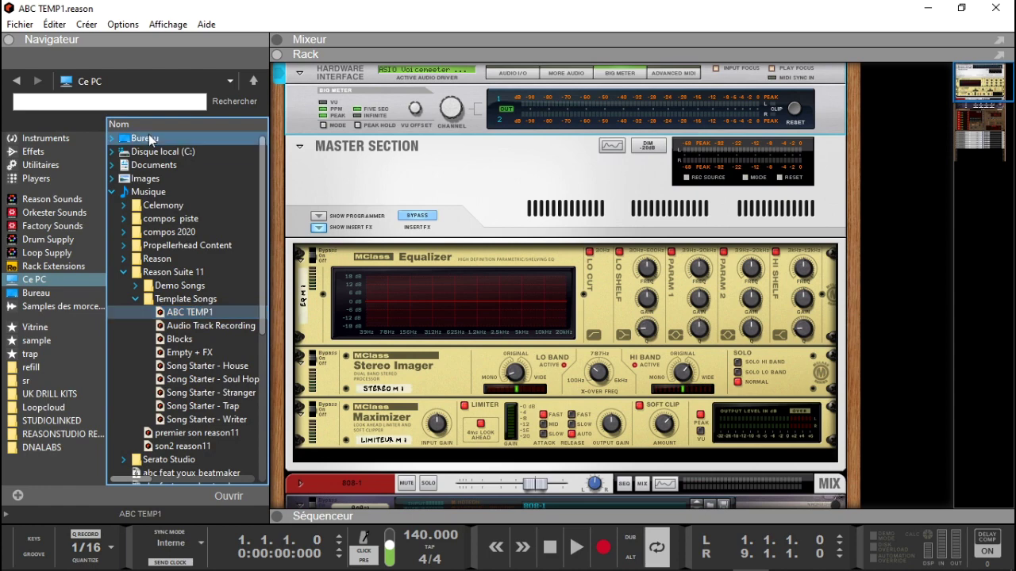
# Step: Create a new song from the Audio Track Recording template
pyautogui.click(20, 24)
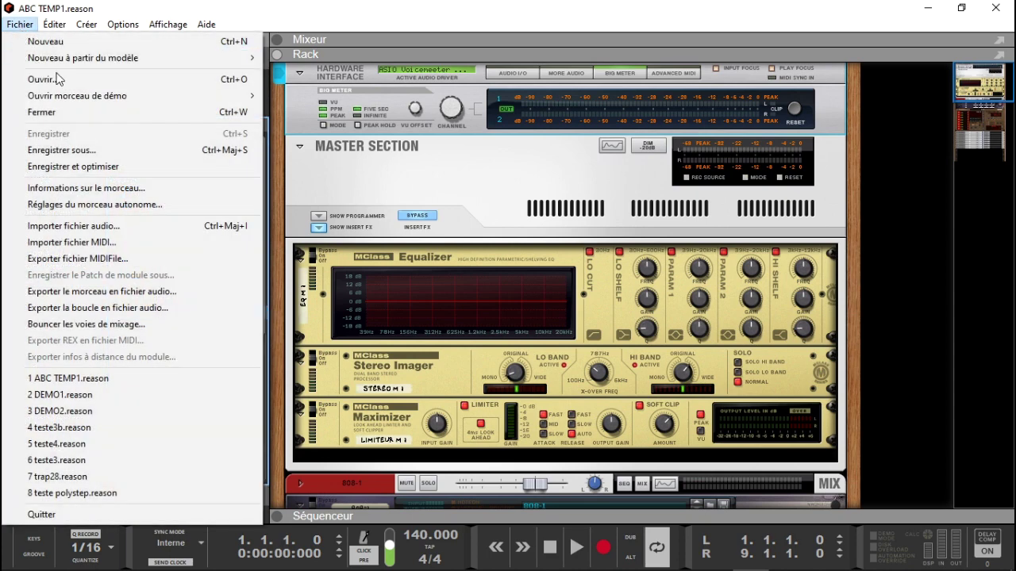
pyautogui.moveTo(78, 59)
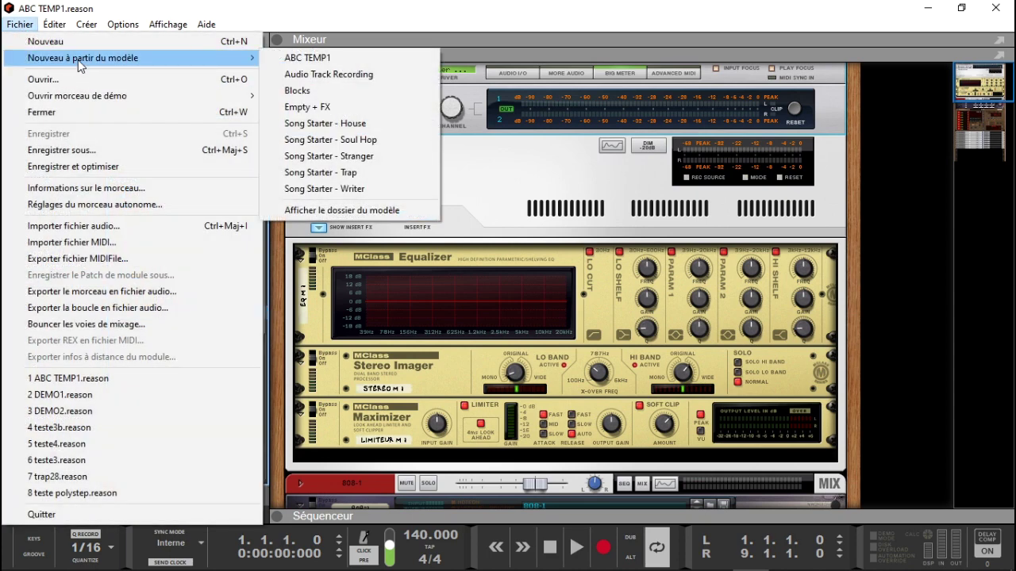
pyautogui.click(305, 76)
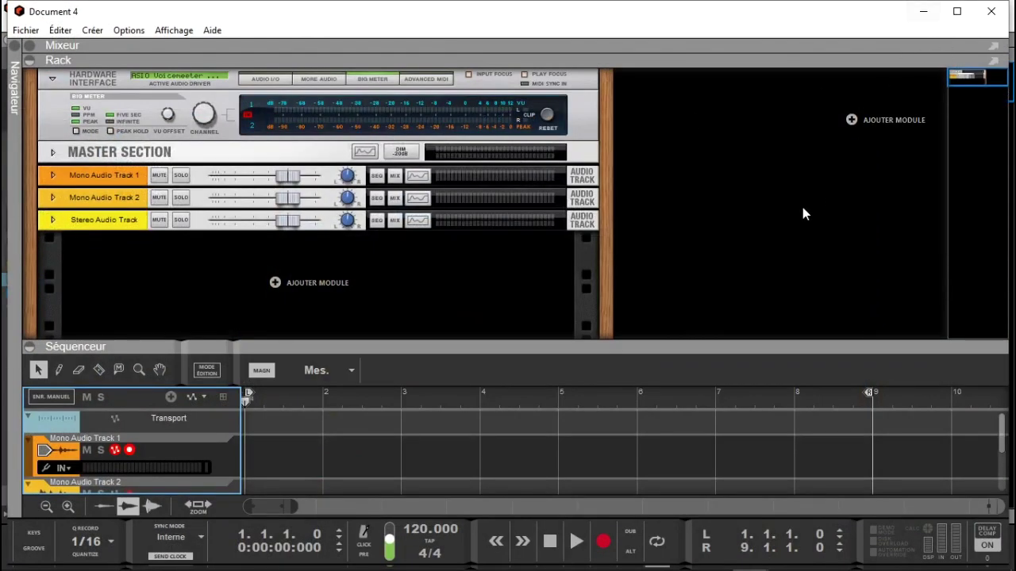
# Step: Return to the ABC TEMP1 song window and close it, then maximize the new audio recording song's window
pyautogui.moveTo(754, 565)
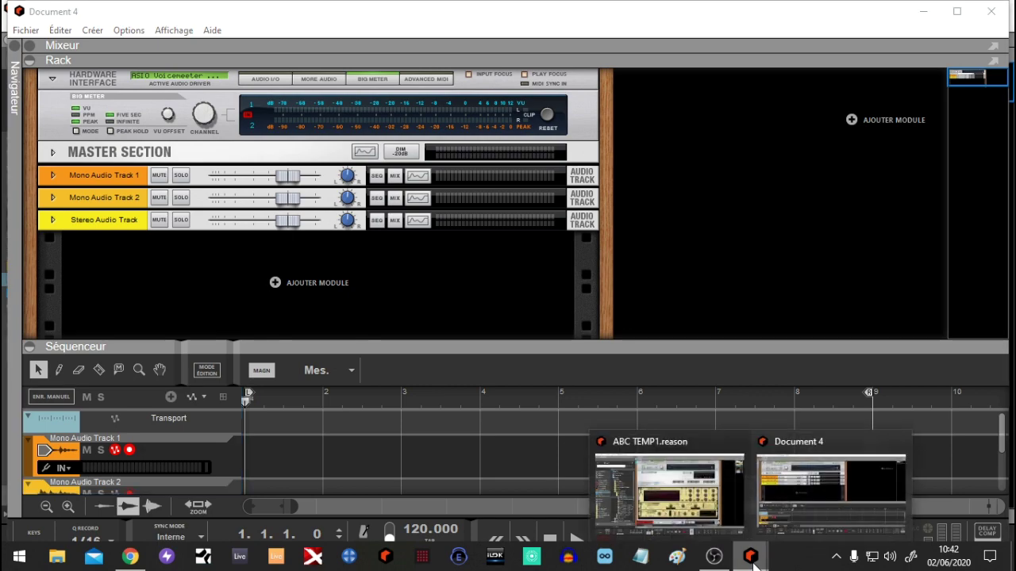
pyautogui.moveTo(718, 443)
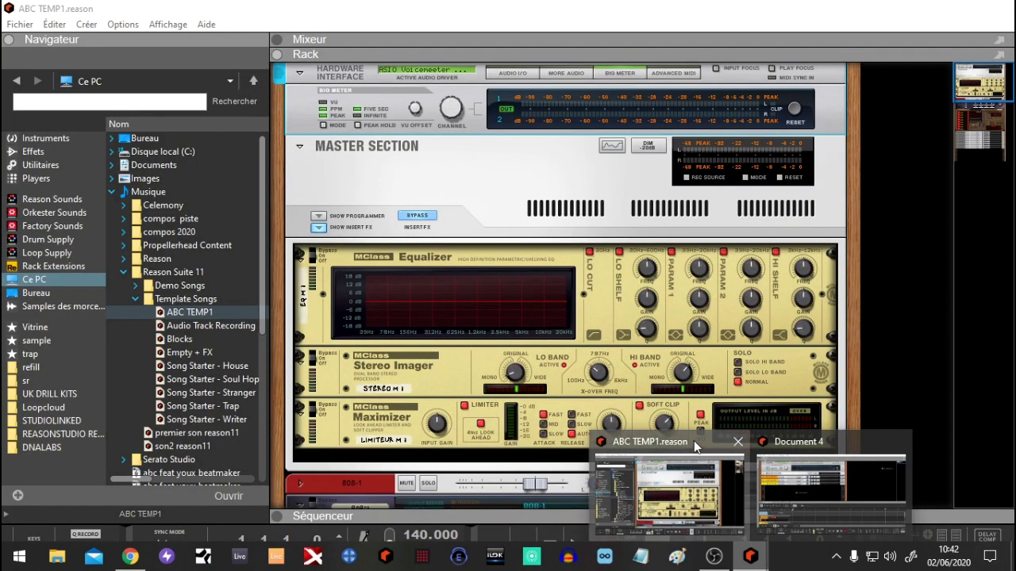
pyautogui.click(693, 440)
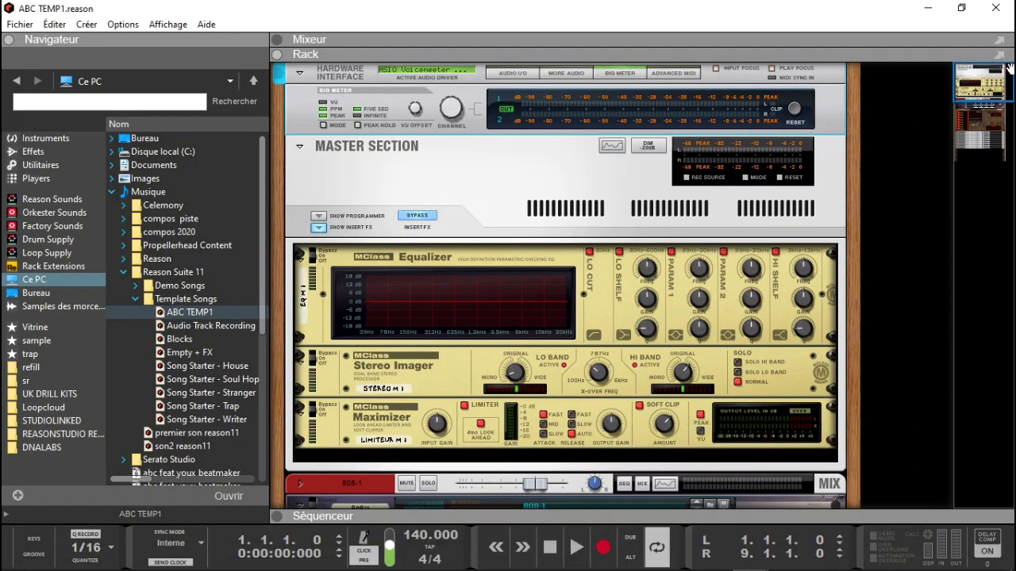
pyautogui.click(995, 8)
pyautogui.click(957, 11)
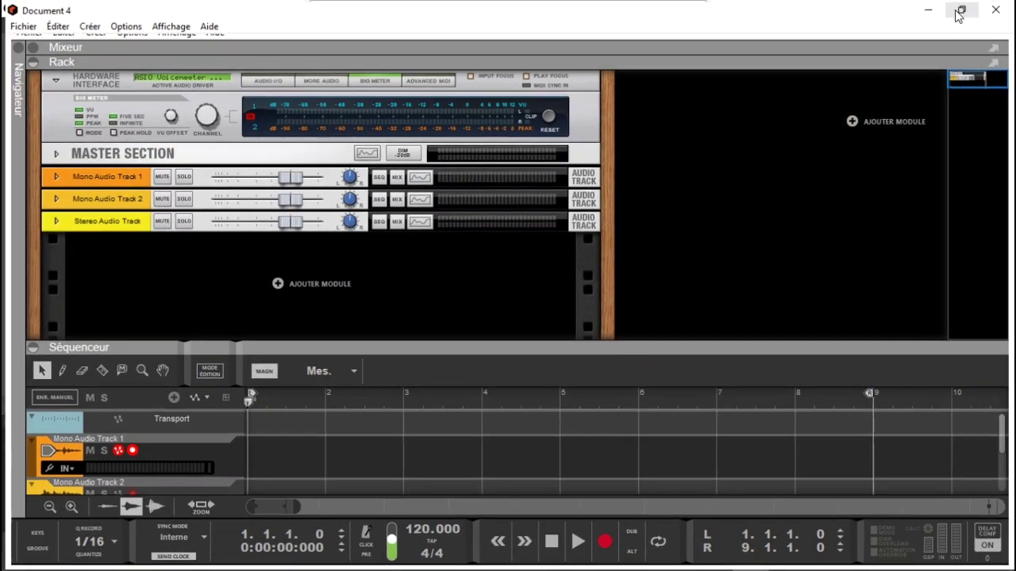
# Step: Create a new song based on the default template
pyautogui.moveTo(765, 562)
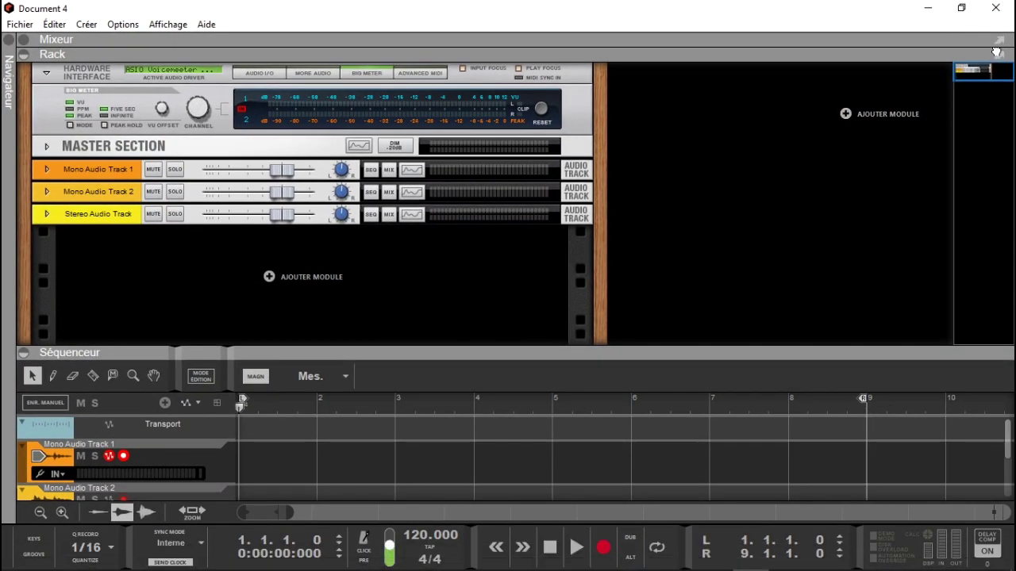
pyautogui.click(16, 27)
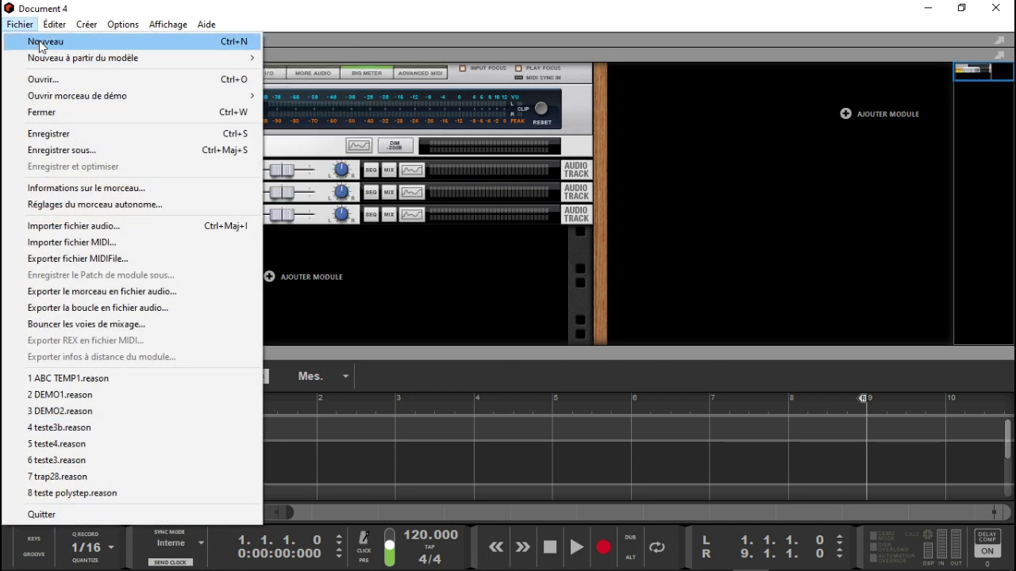
pyautogui.click(43, 42)
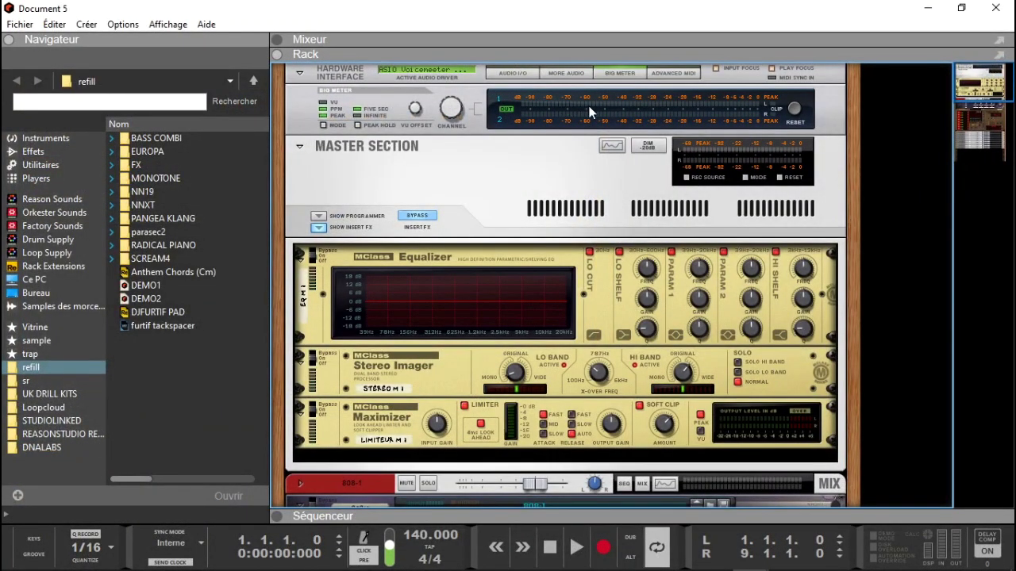
# Step: Examine the new song's rack devices, mixer channels, rear master effect cabling and sequencer tracks
pyautogui.moveTo(989, 89); pyautogui.dragTo(1000, 151)
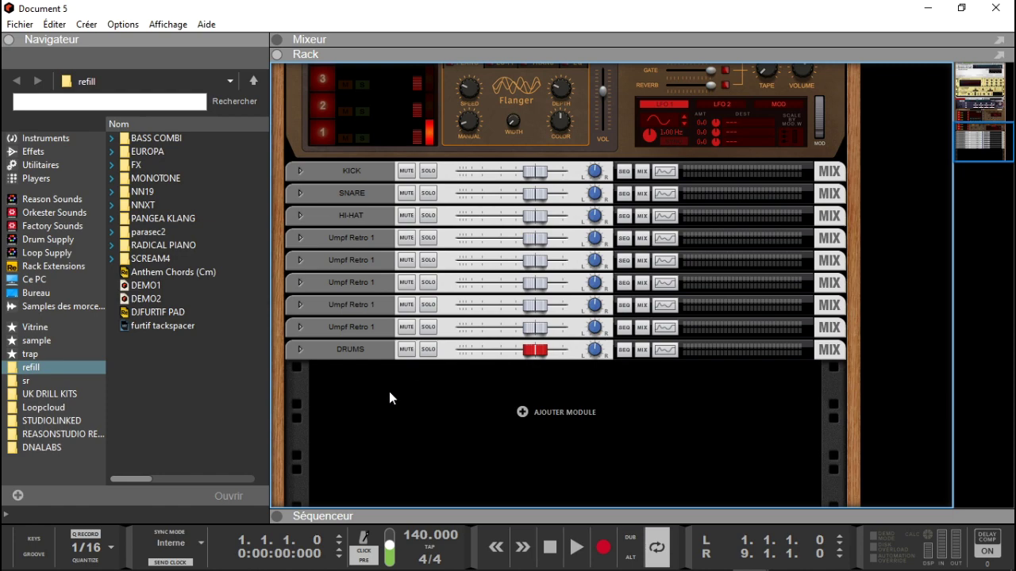
pyautogui.press('F5')
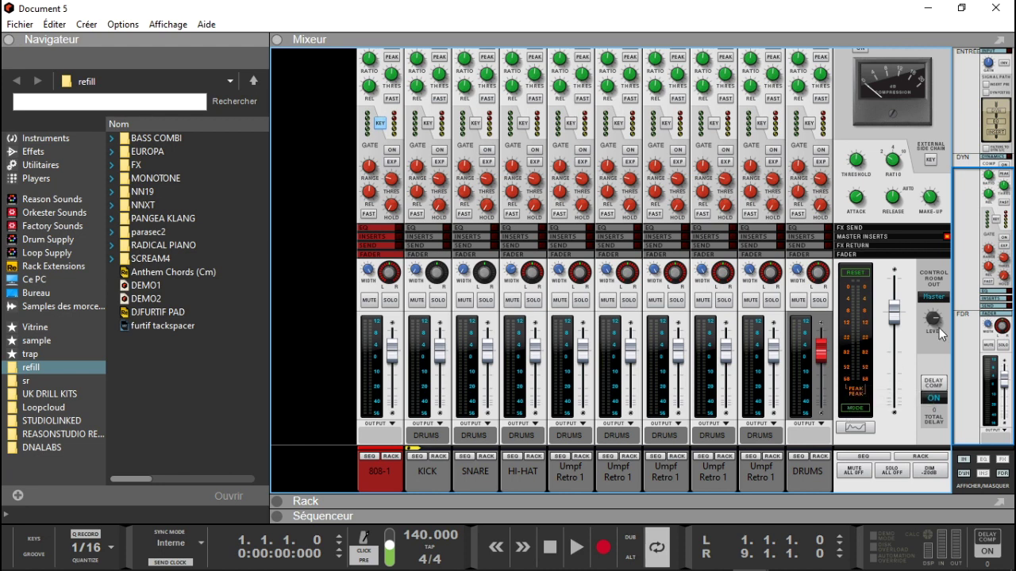
pyautogui.press('F6')
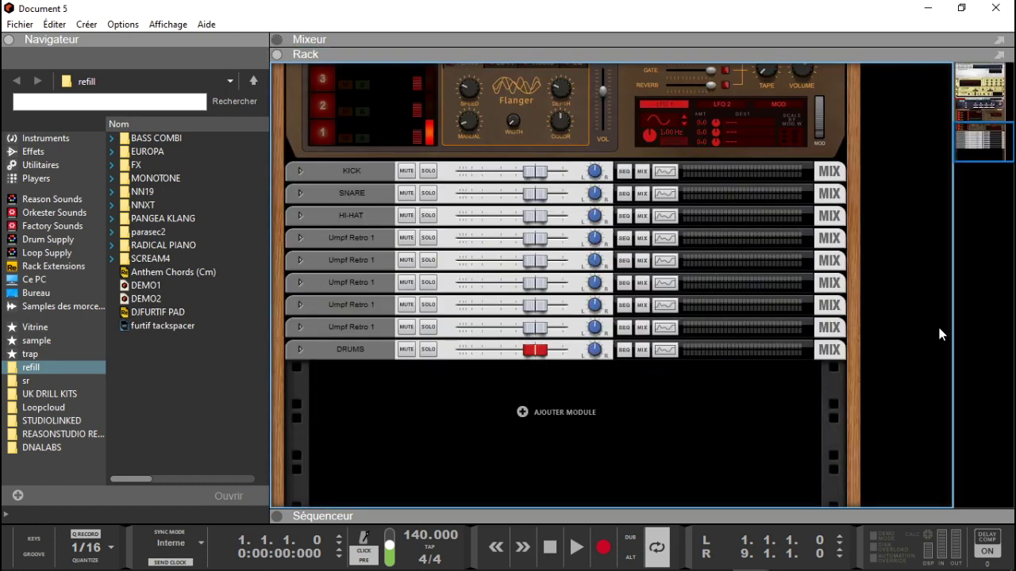
pyautogui.press('Tab')
pyautogui.moveTo(981, 128); pyautogui.dragTo(983, 63)
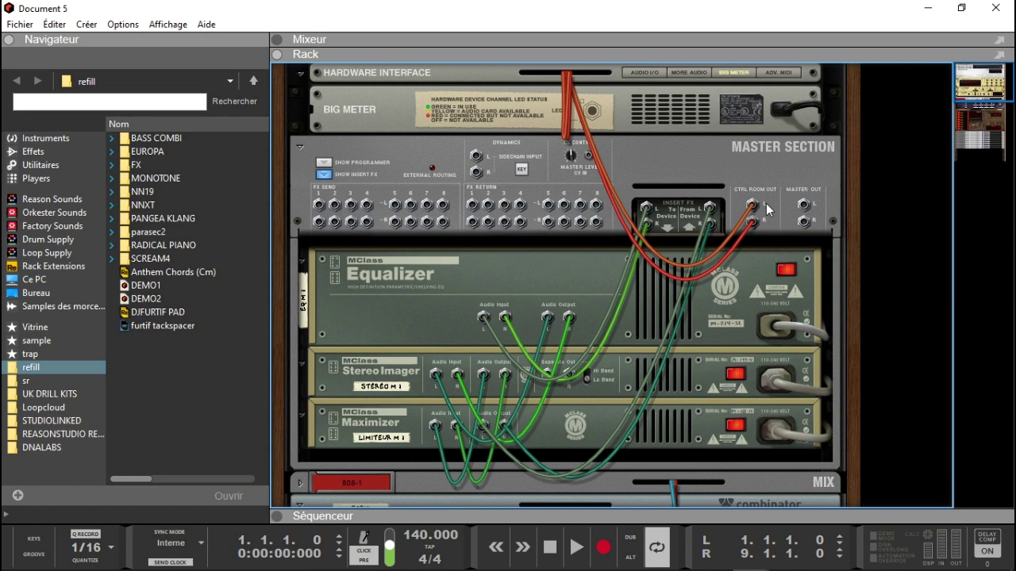
pyautogui.press('F7')
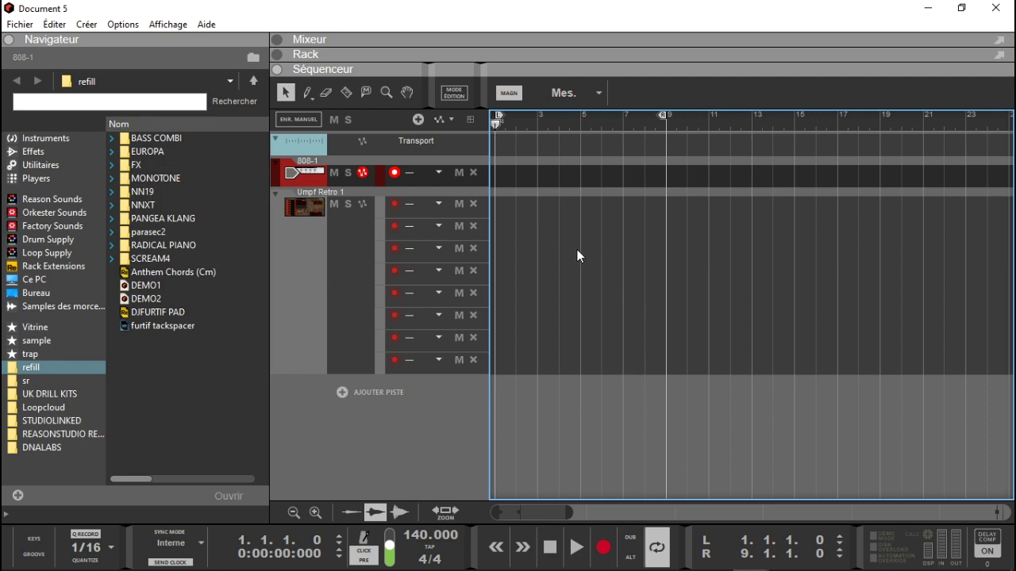
# Step: Display the list of templates available for starting a new song, including ABC TEMP1
pyautogui.click(18, 31)
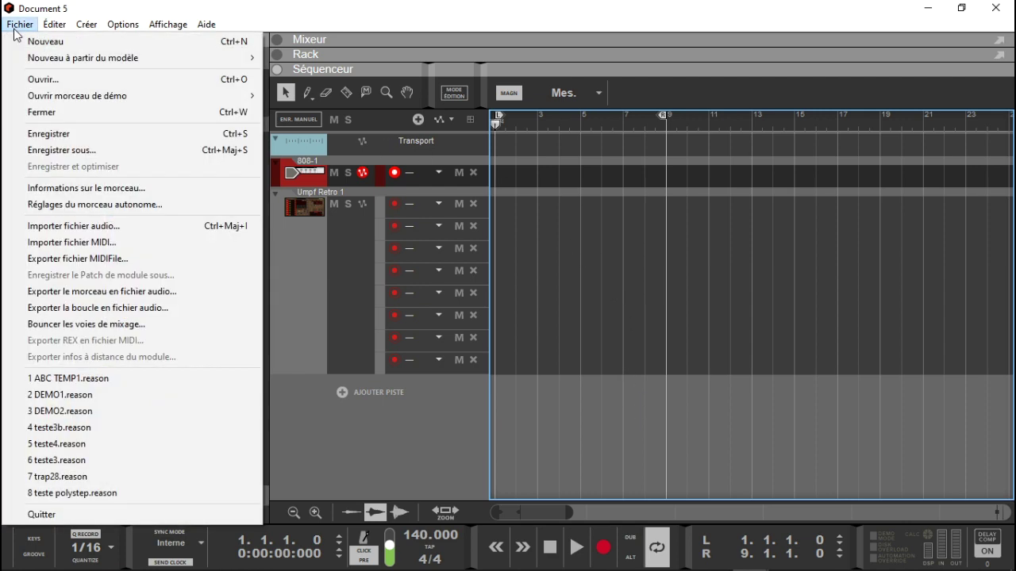
pyautogui.moveTo(73, 62)
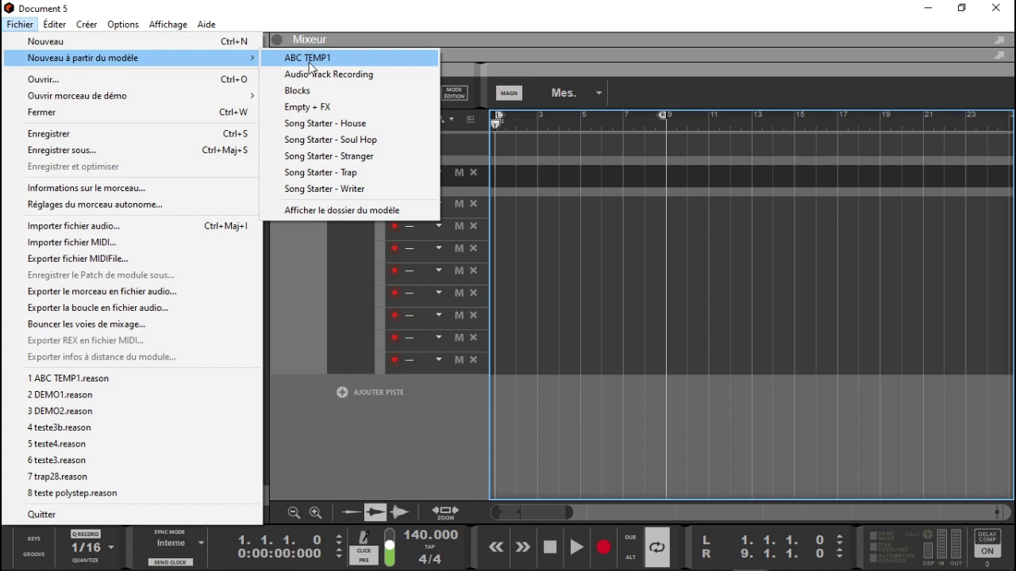